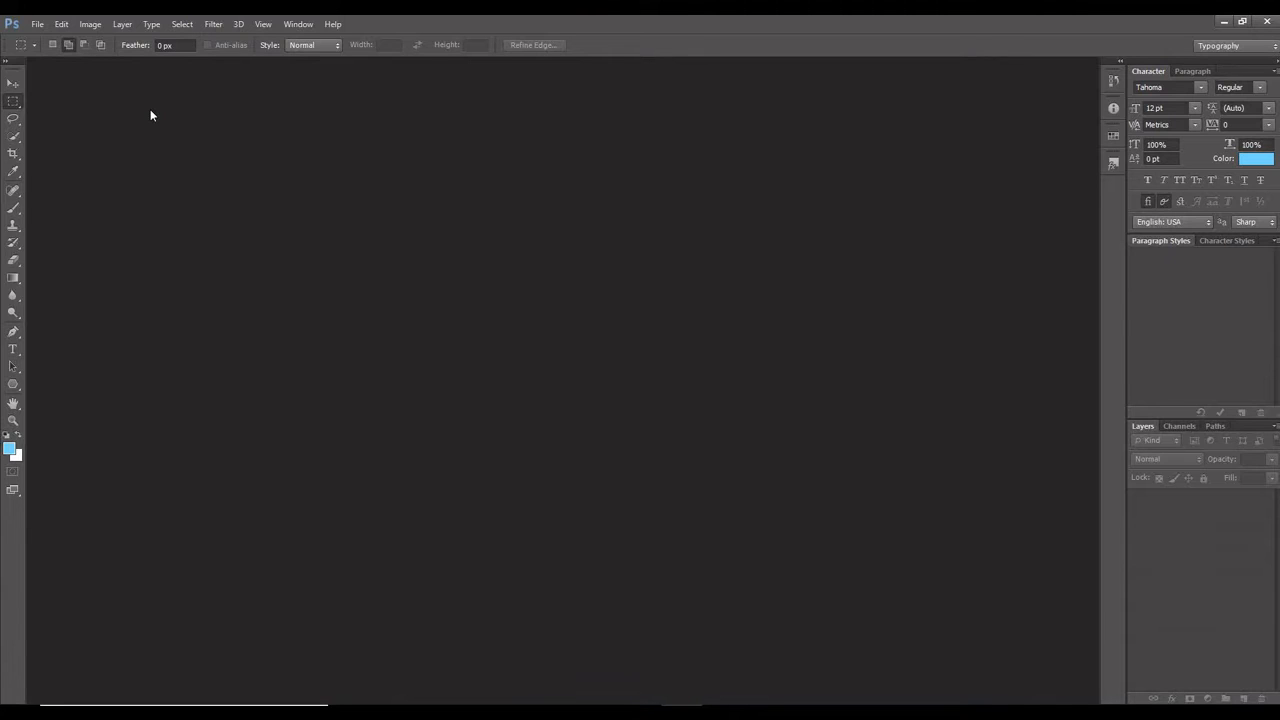
Create a new A4 document at 300 pixels/inch in CMYK Color with a white background.
{"action": "left_click", "coordinate": [44, 25]}
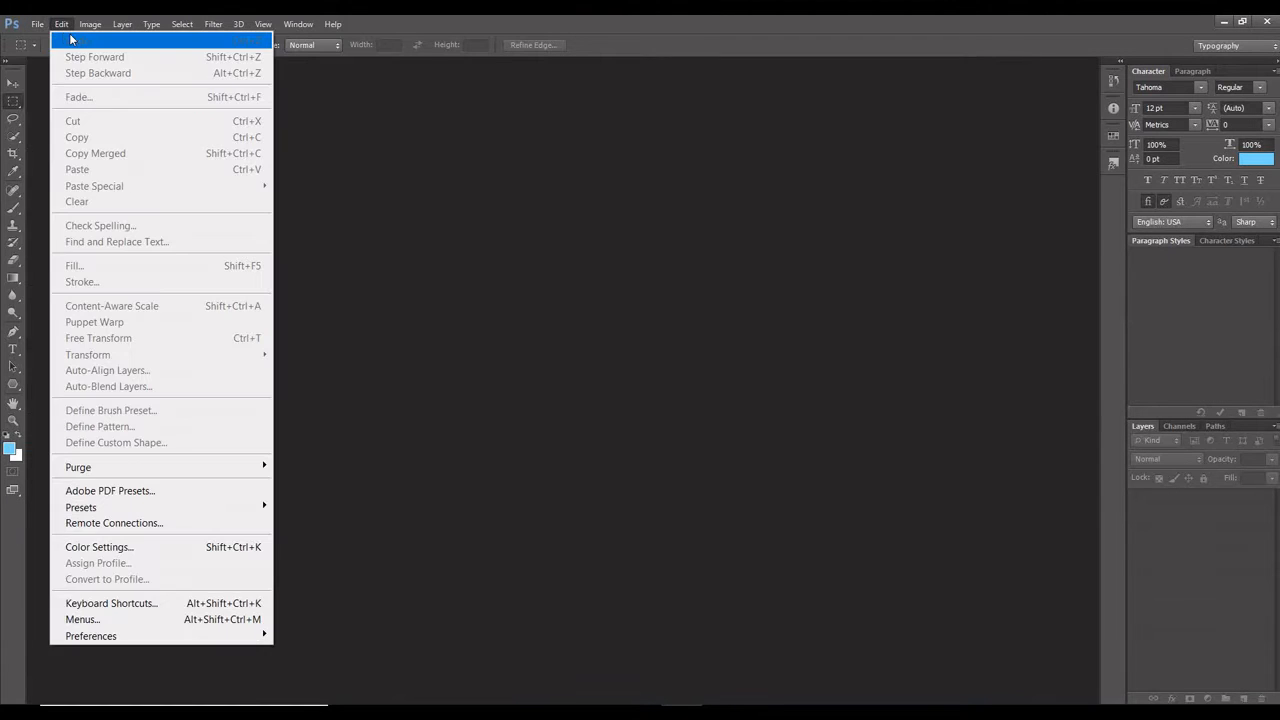
{"action": "left_click", "coordinate": [51, 41]}
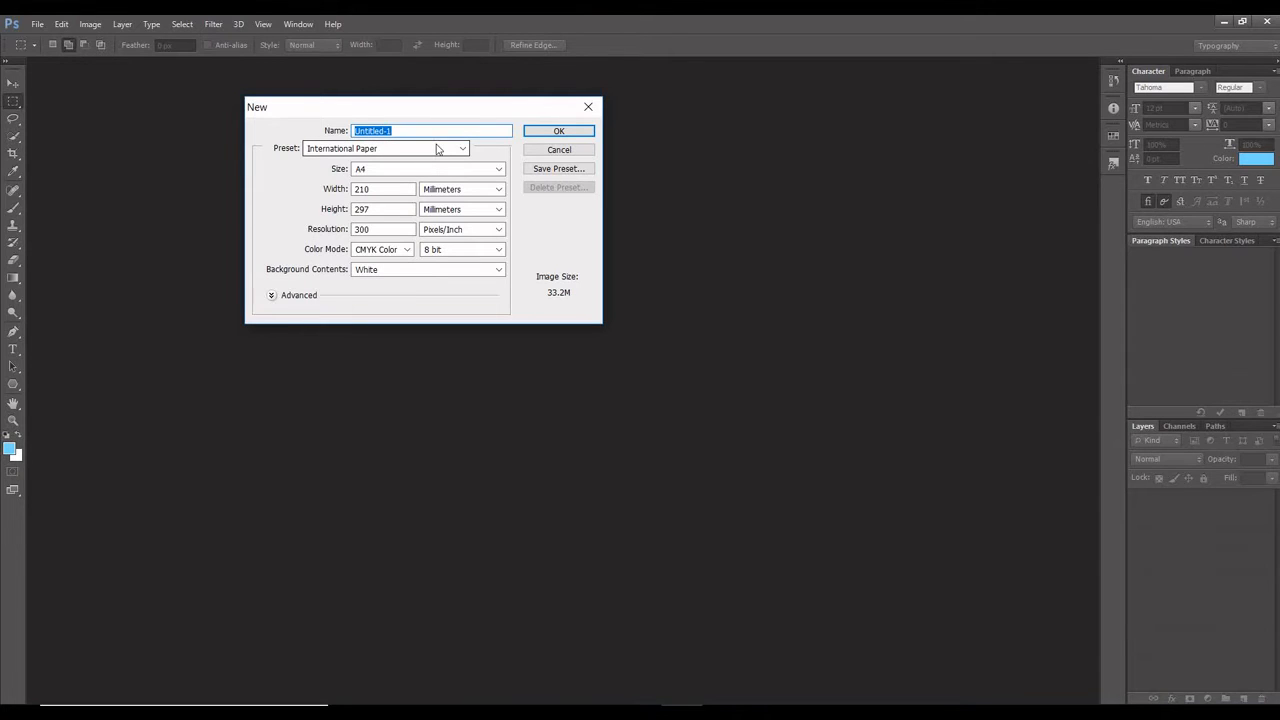
{"action": "left_click", "coordinate": [481, 169]}
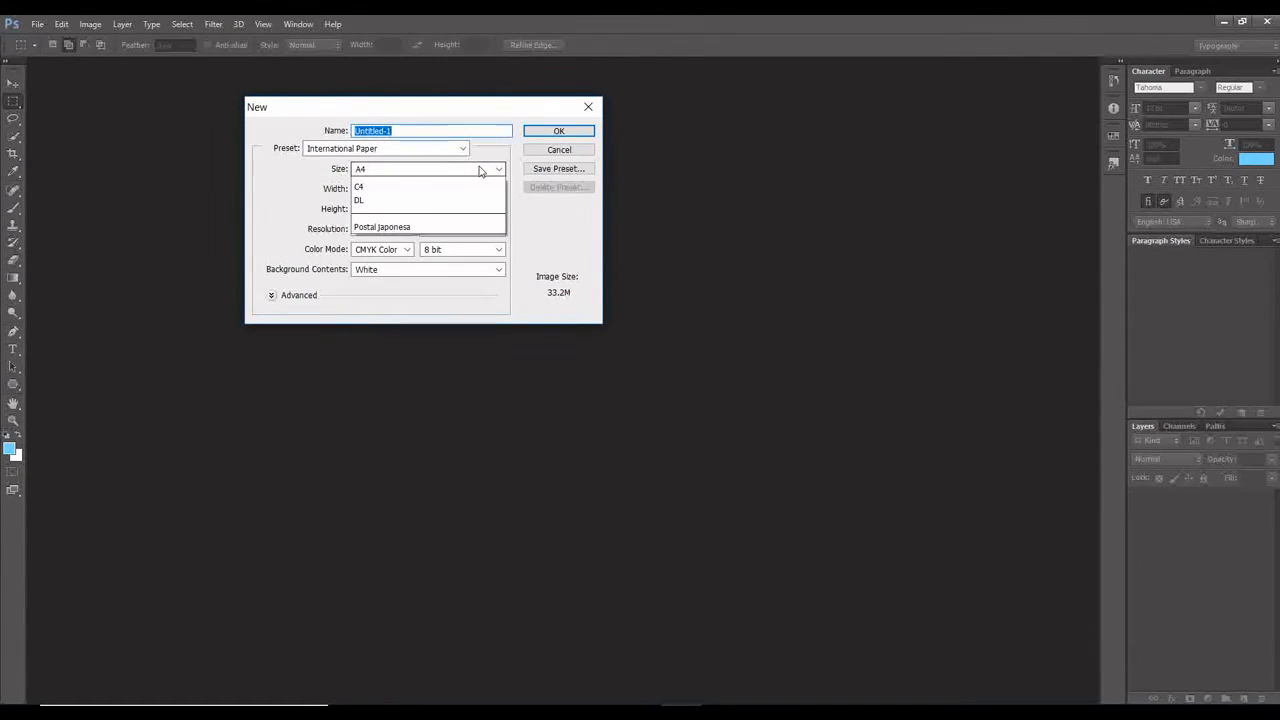
{"action": "left_click", "coordinate": [481, 171]}
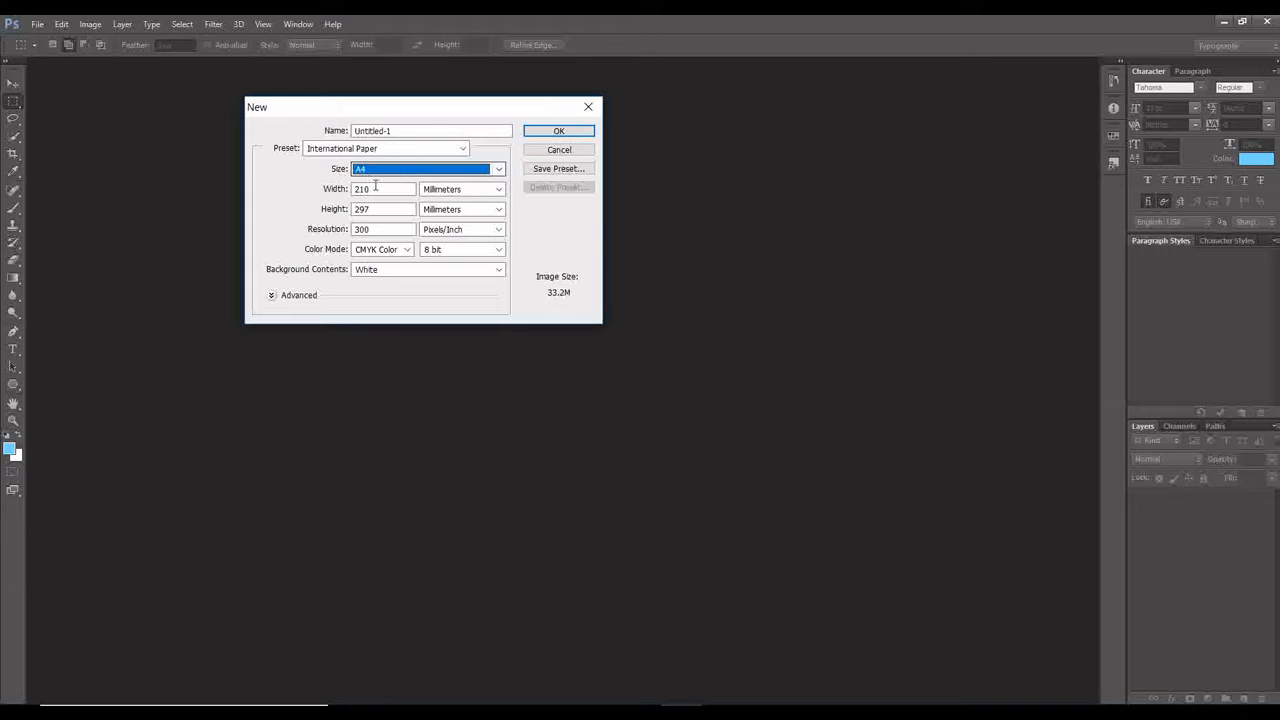
{"action": "left_click", "coordinate": [567, 136]}
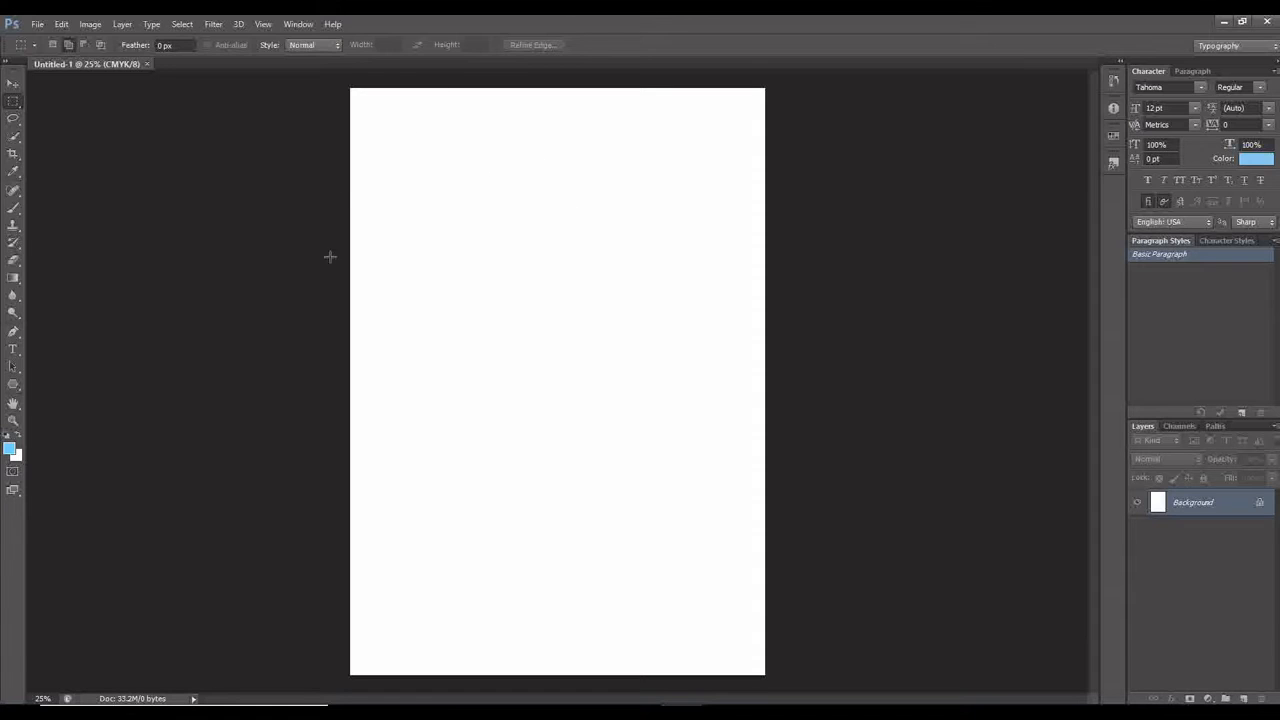
Rotate the blank page 90° clockwise into landscape orientation.
{"action": "left_click", "coordinate": [84, 24]}
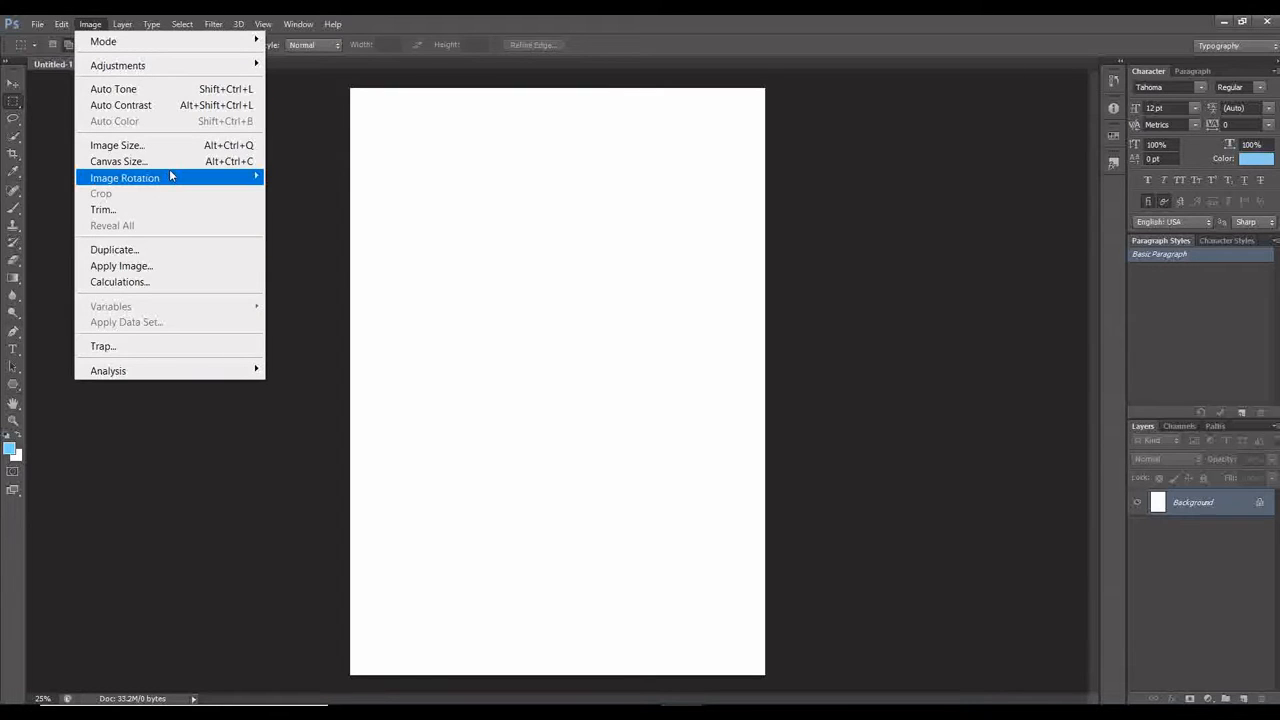
{"action": "mouse_move", "coordinate": [169, 177]}
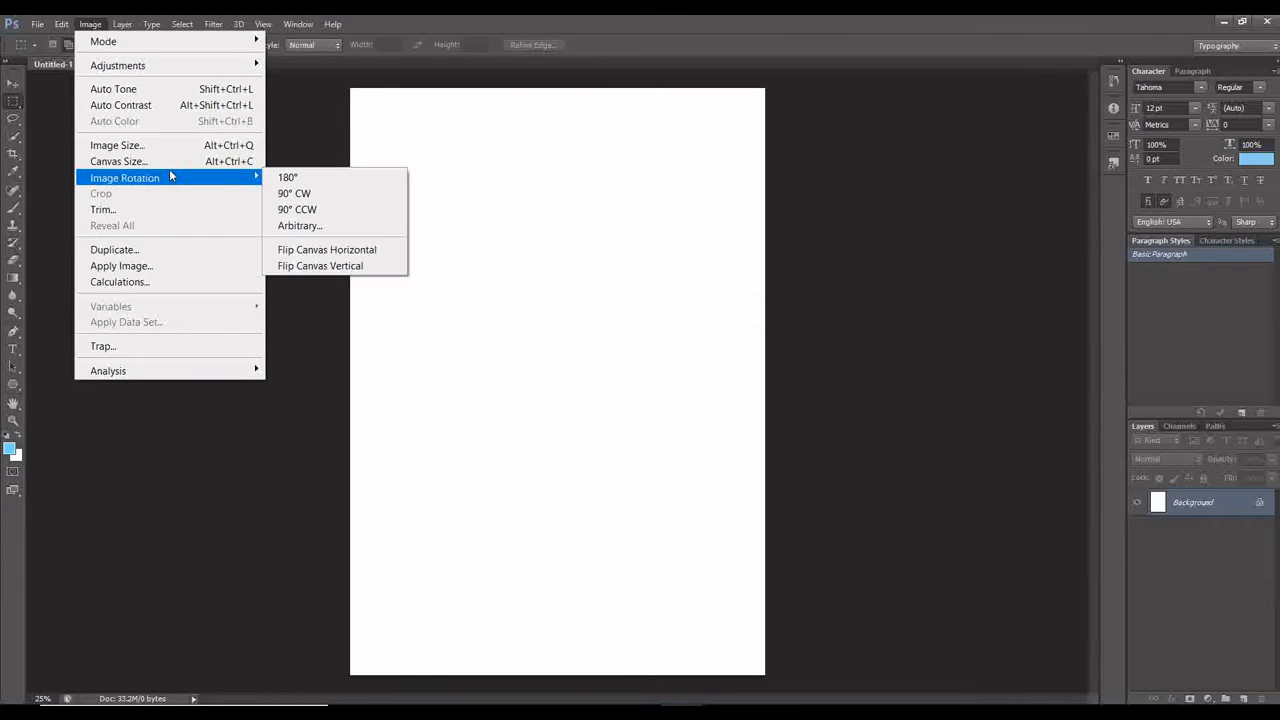
{"action": "left_click", "coordinate": [345, 200]}
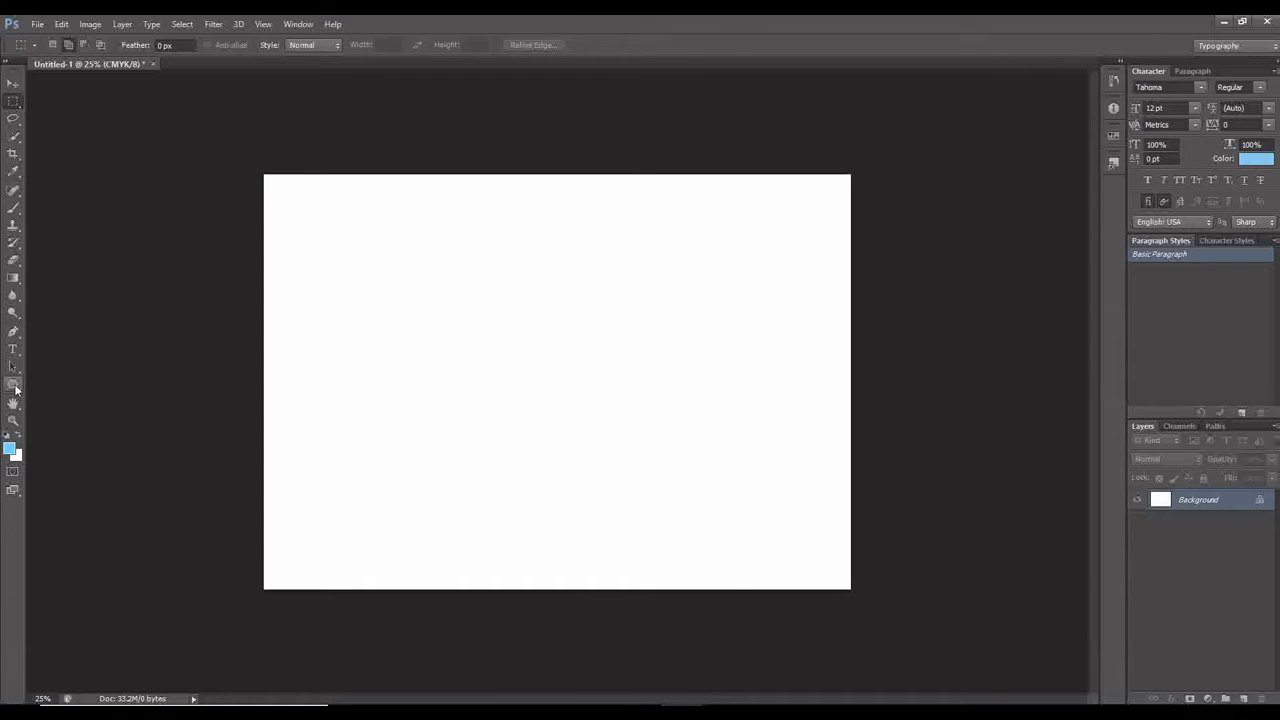
Draw a light blue rectangle about 944 by 856 px near the page's upper-left corner with the Rectangle Tool.
{"action": "left_click", "coordinate": [15, 390]}
{"action": "right_click", "coordinate": [15, 390]}
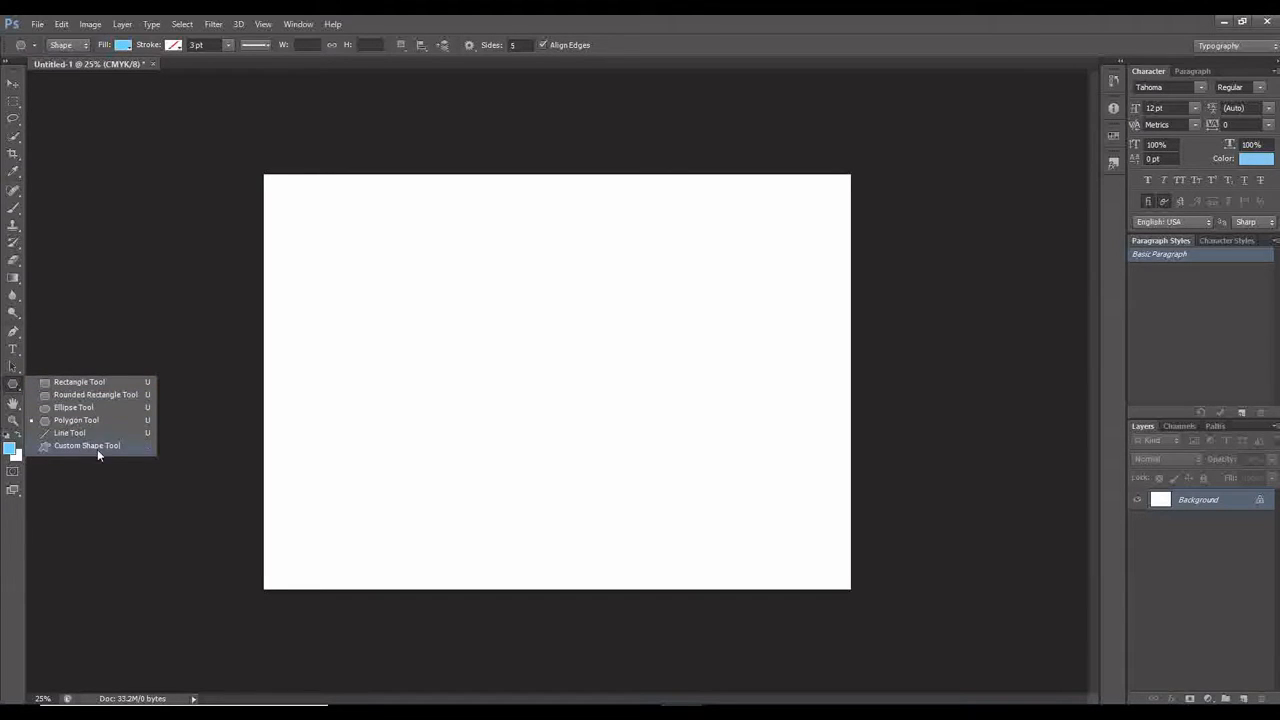
{"action": "left_click", "coordinate": [87, 382]}
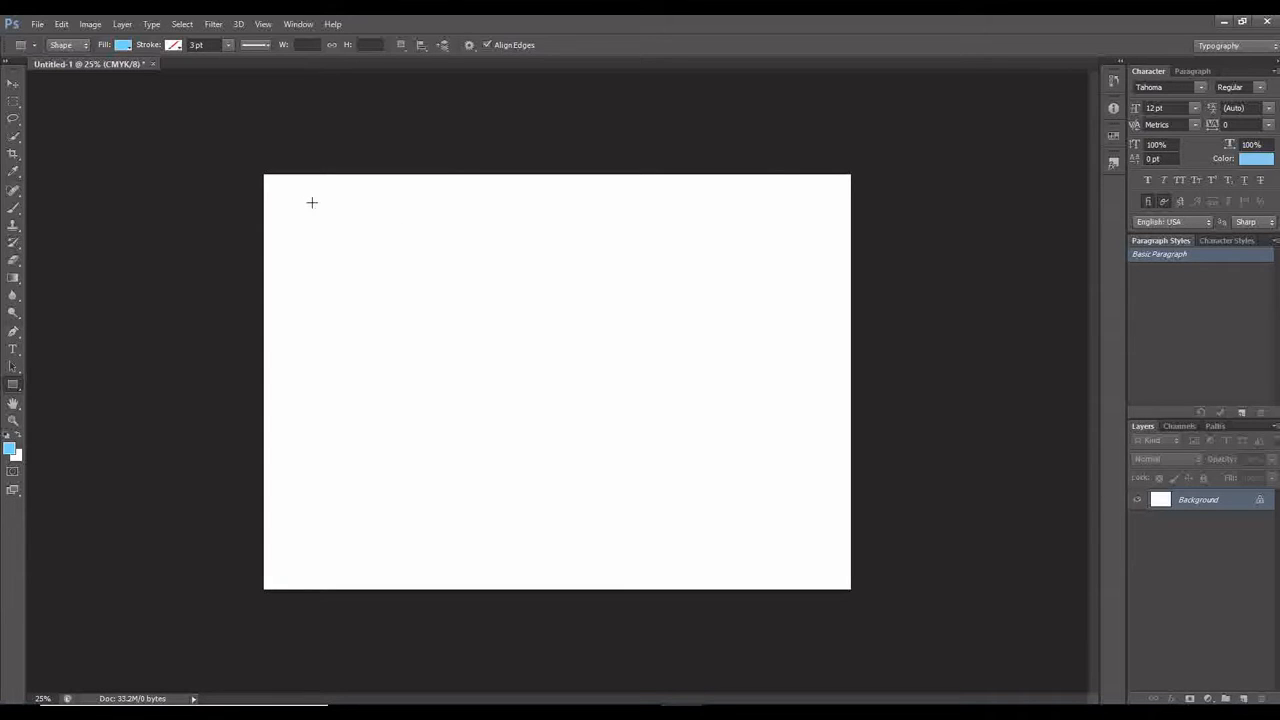
{"action": "left_click_drag", "start_coordinate": [312, 202], "coordinate": [470, 346]}
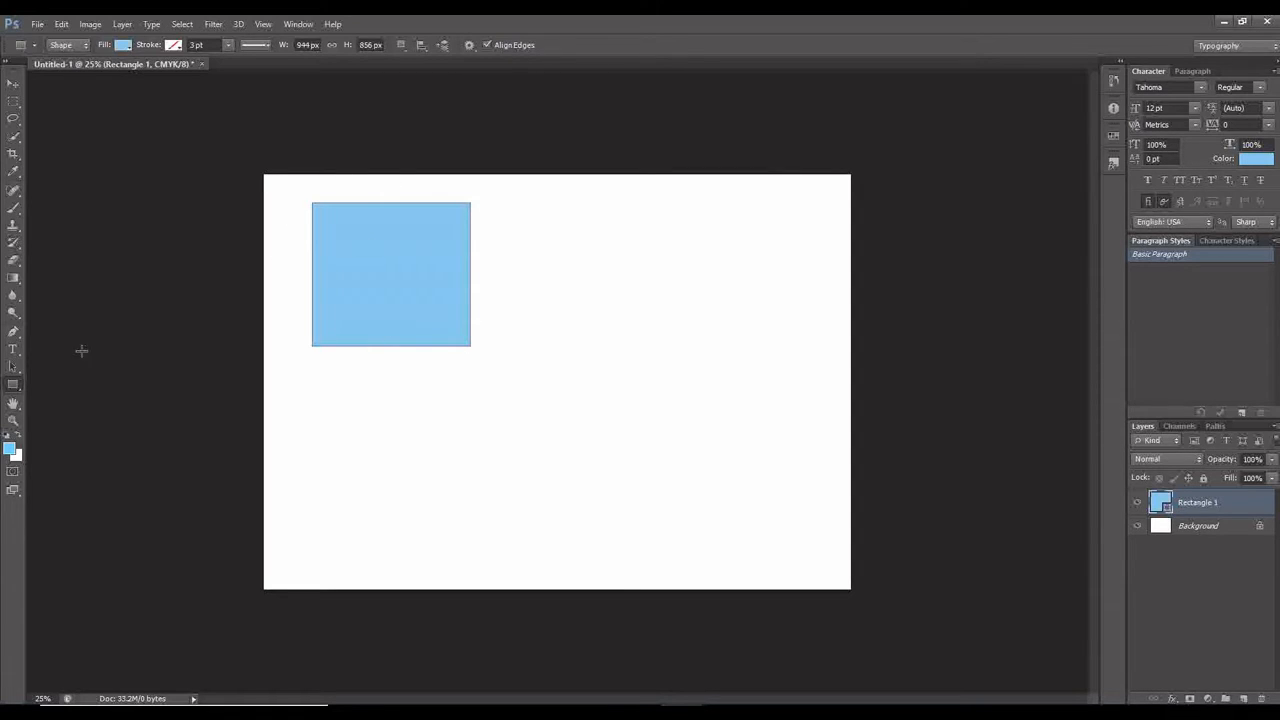
Draw a light blue ellipse about 764 by 836 px beside the rectangle with the Ellipse Tool.
{"action": "right_click", "coordinate": [16, 387]}
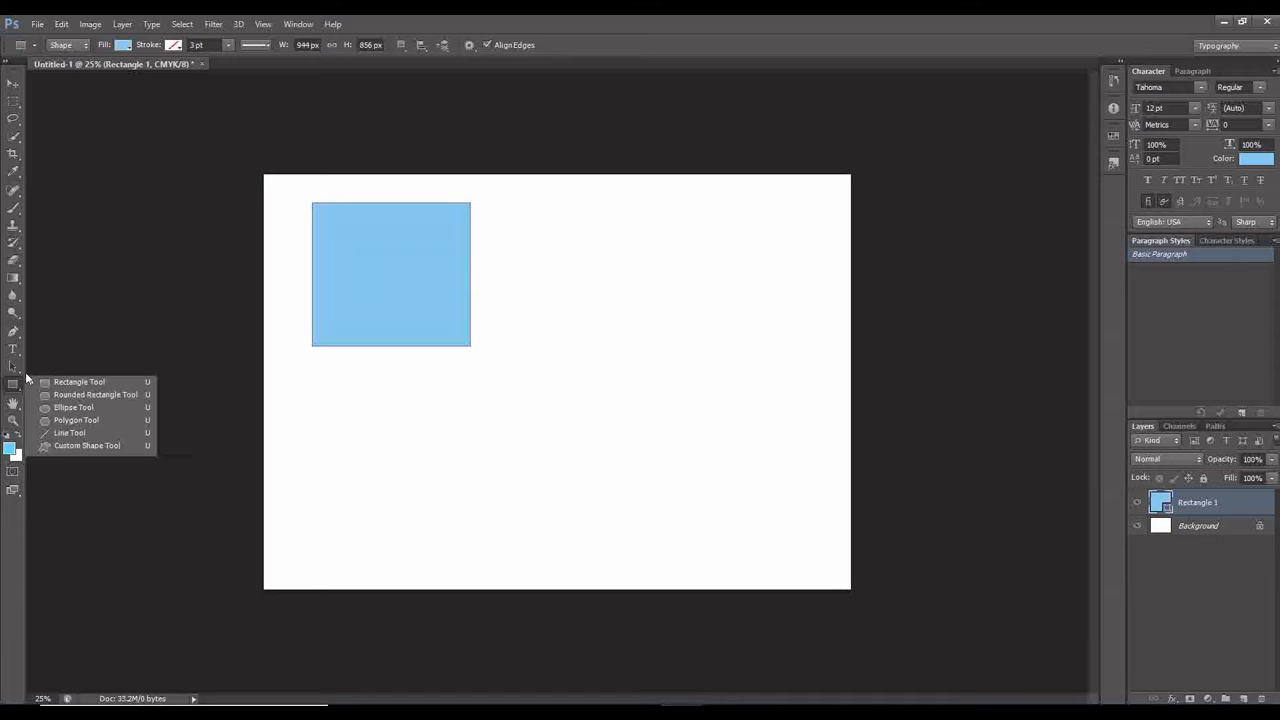
{"action": "left_click", "coordinate": [72, 410]}
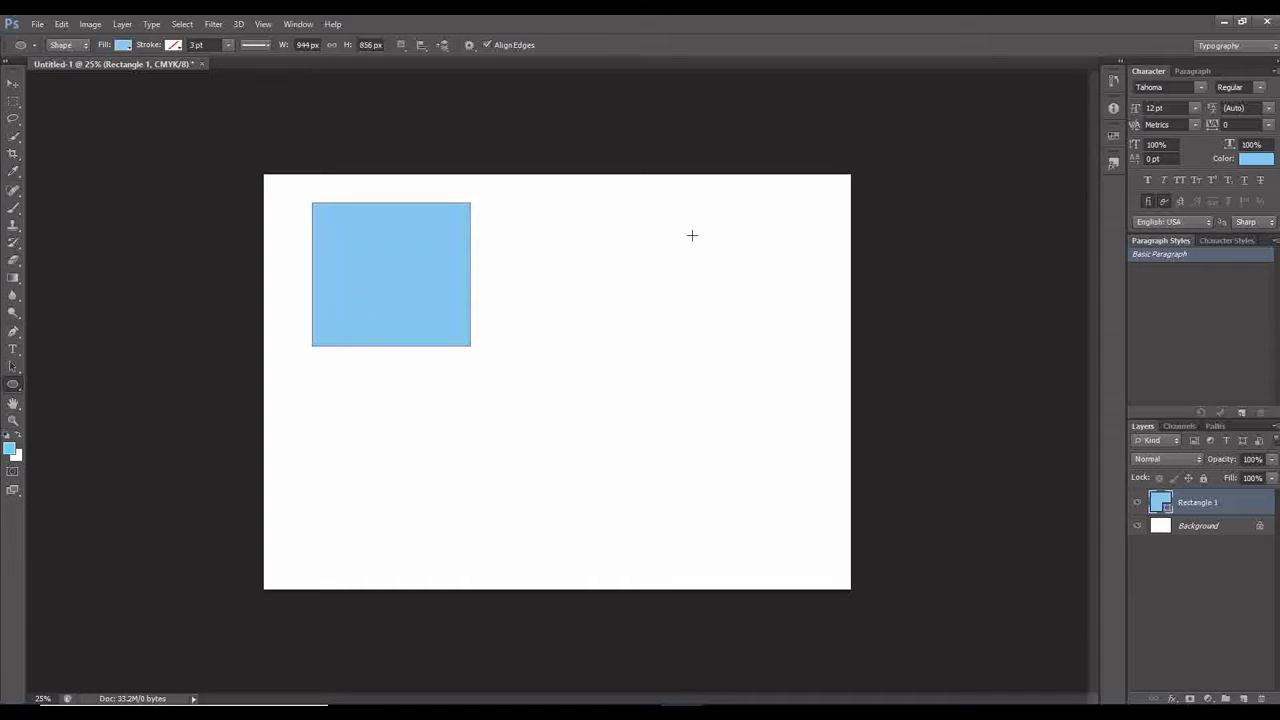
{"action": "left_click_drag", "start_coordinate": [706, 210], "coordinate": [578, 352]}
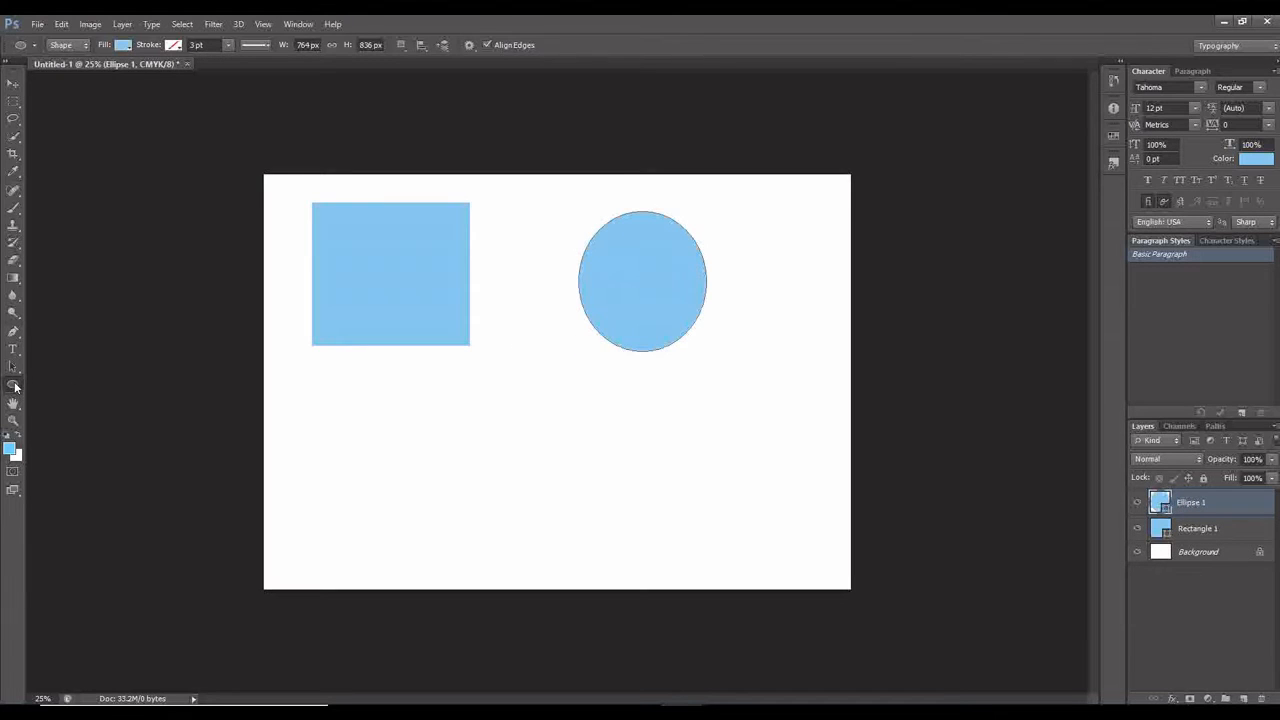
Activate the Custom Shape Tool and replace the current shape library with the All set.
{"action": "right_click", "coordinate": [14, 386]}
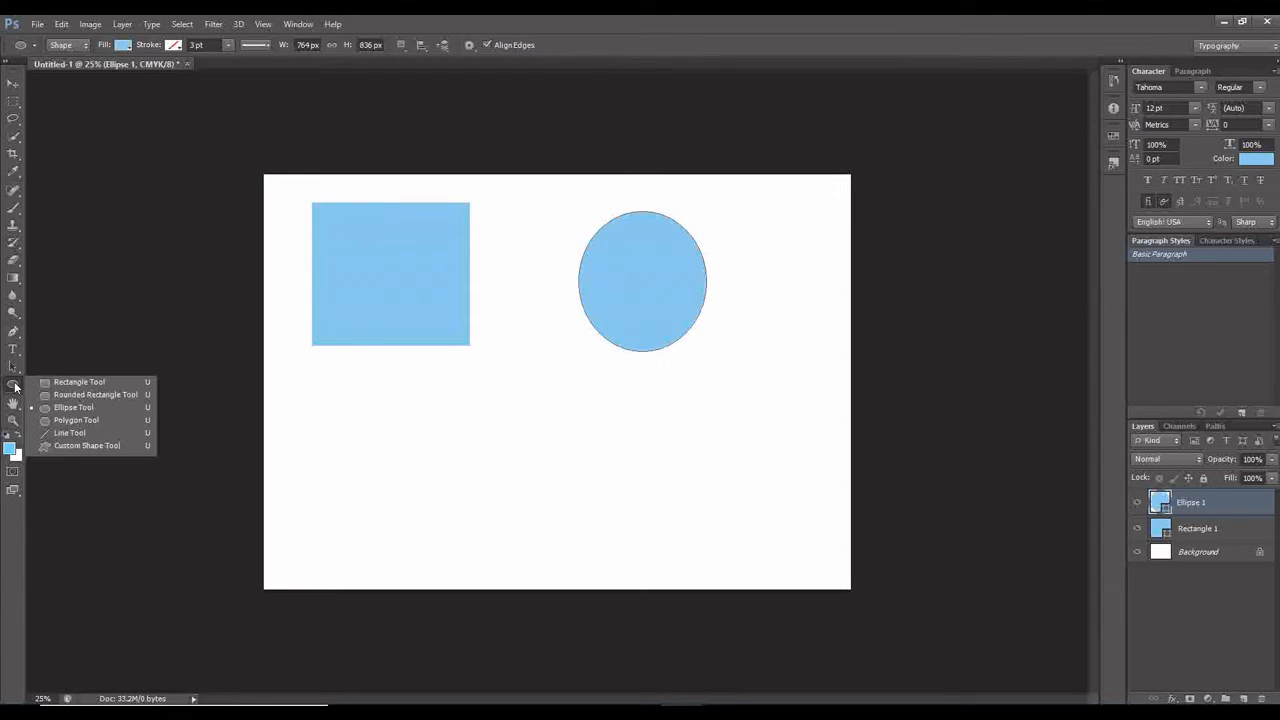
{"action": "left_click", "coordinate": [99, 445]}
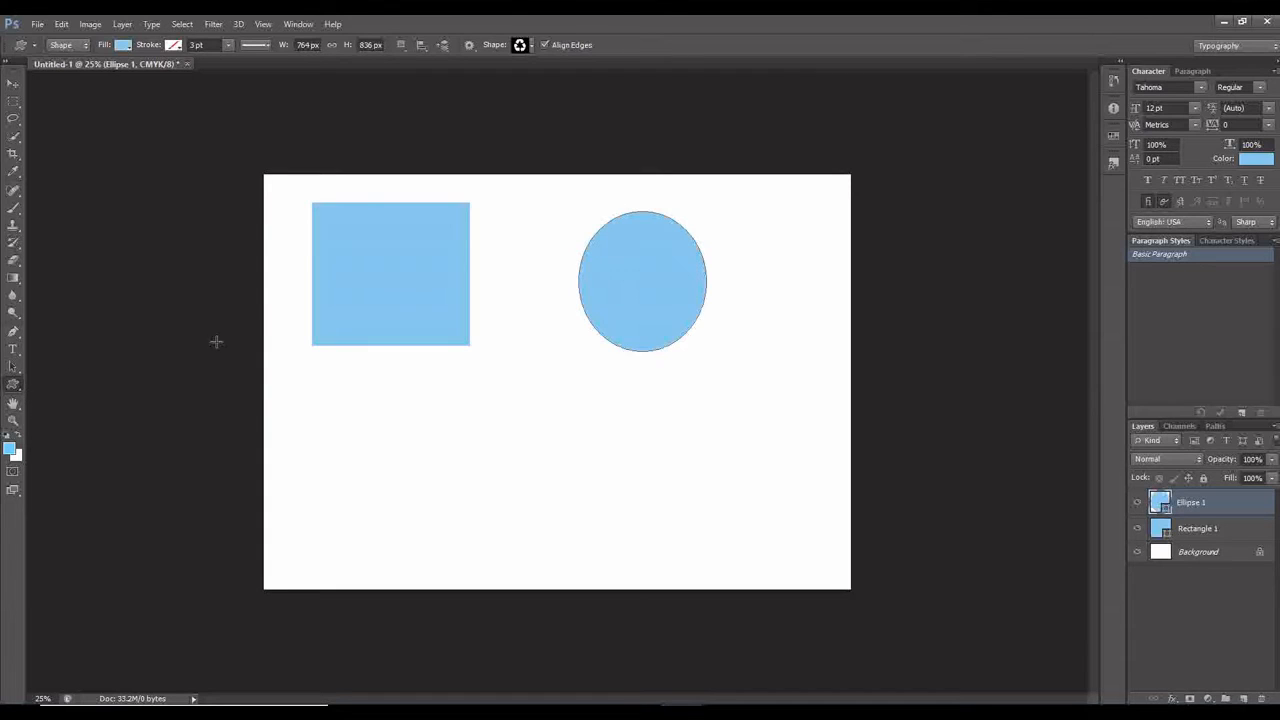
{"action": "left_click", "coordinate": [531, 46]}
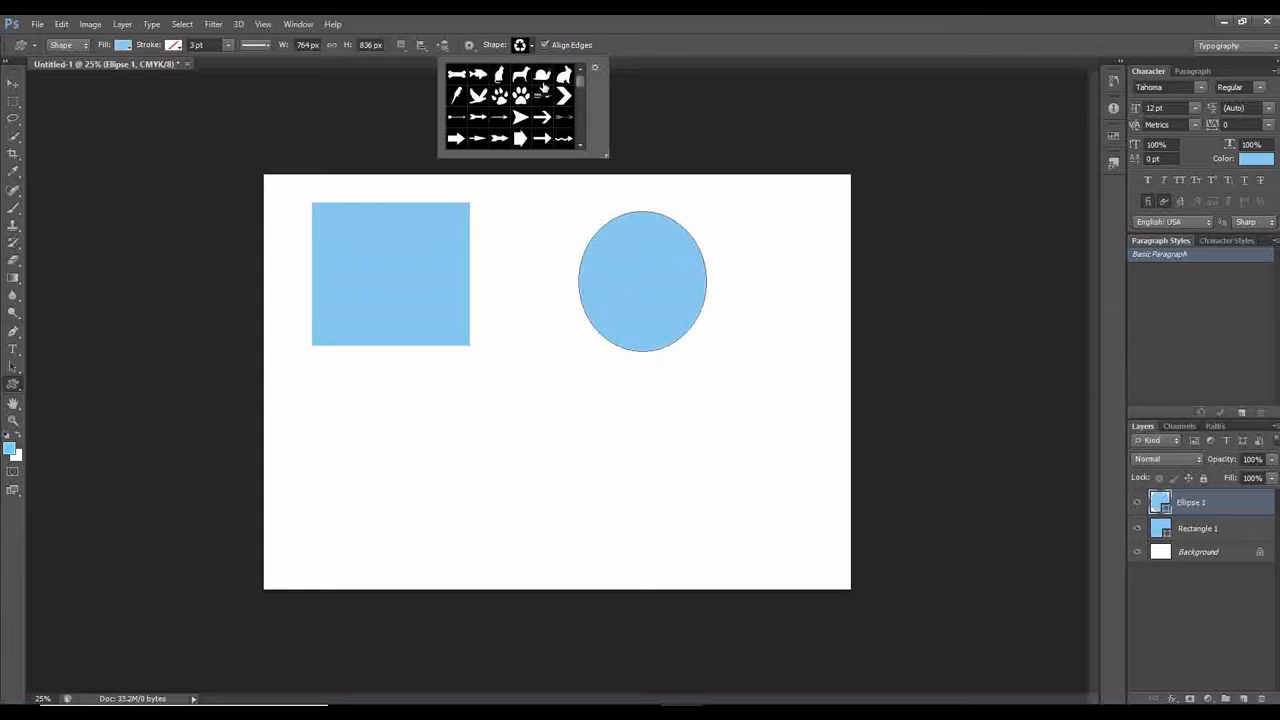
{"action": "scroll", "coordinate": [538, 96], "scroll_direction": "down", "scroll_amount": 10}
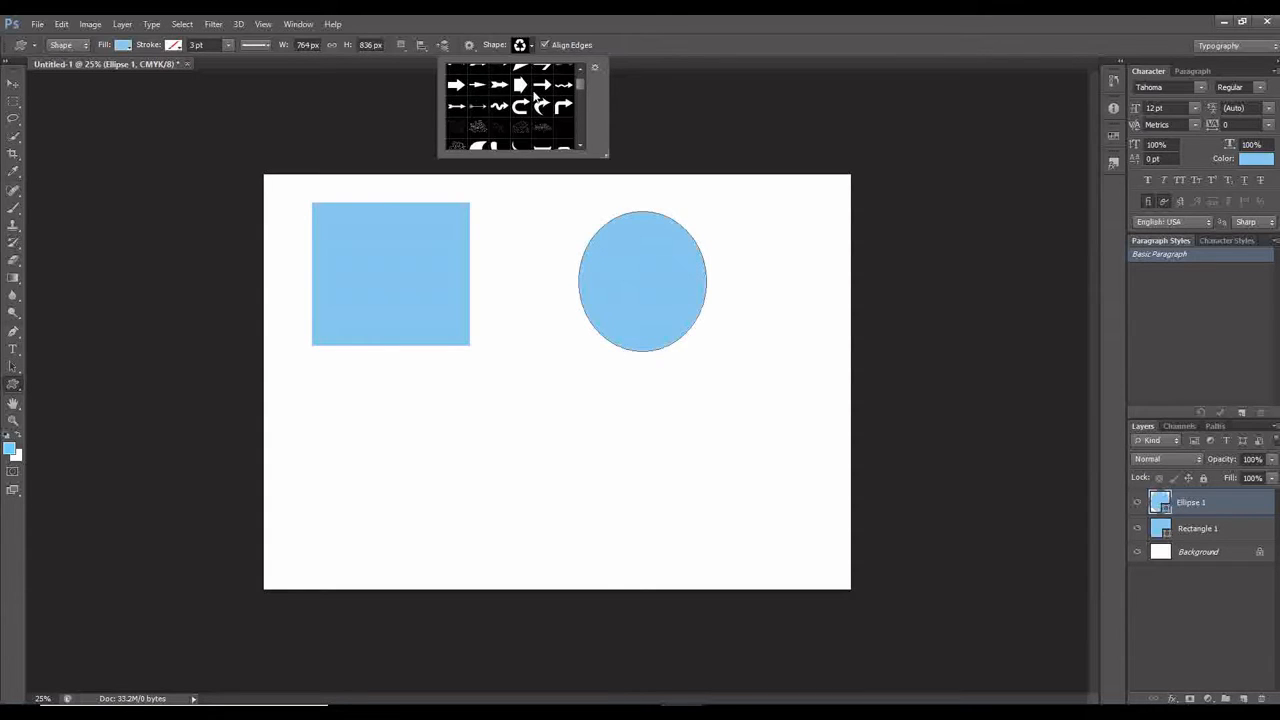
{"action": "scroll", "coordinate": [538, 96], "scroll_direction": "down", "scroll_amount": 10}
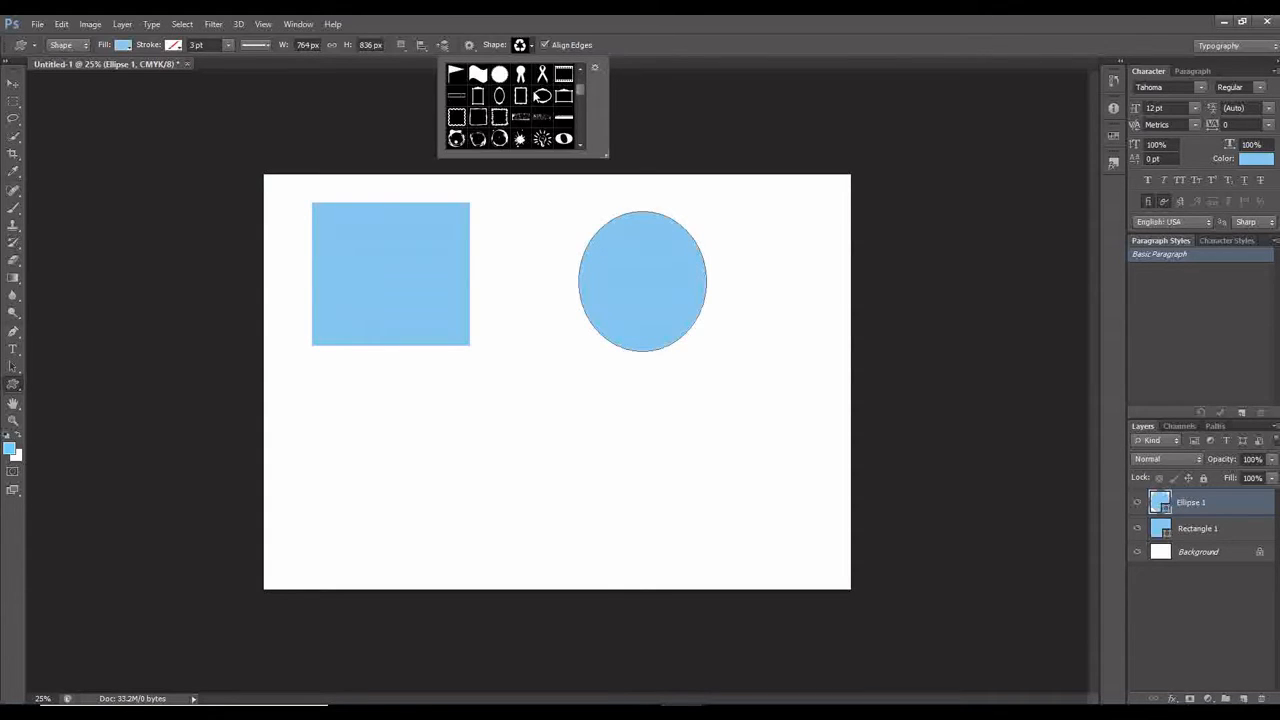
{"action": "scroll", "coordinate": [536, 95], "scroll_direction": "down", "scroll_amount": 5}
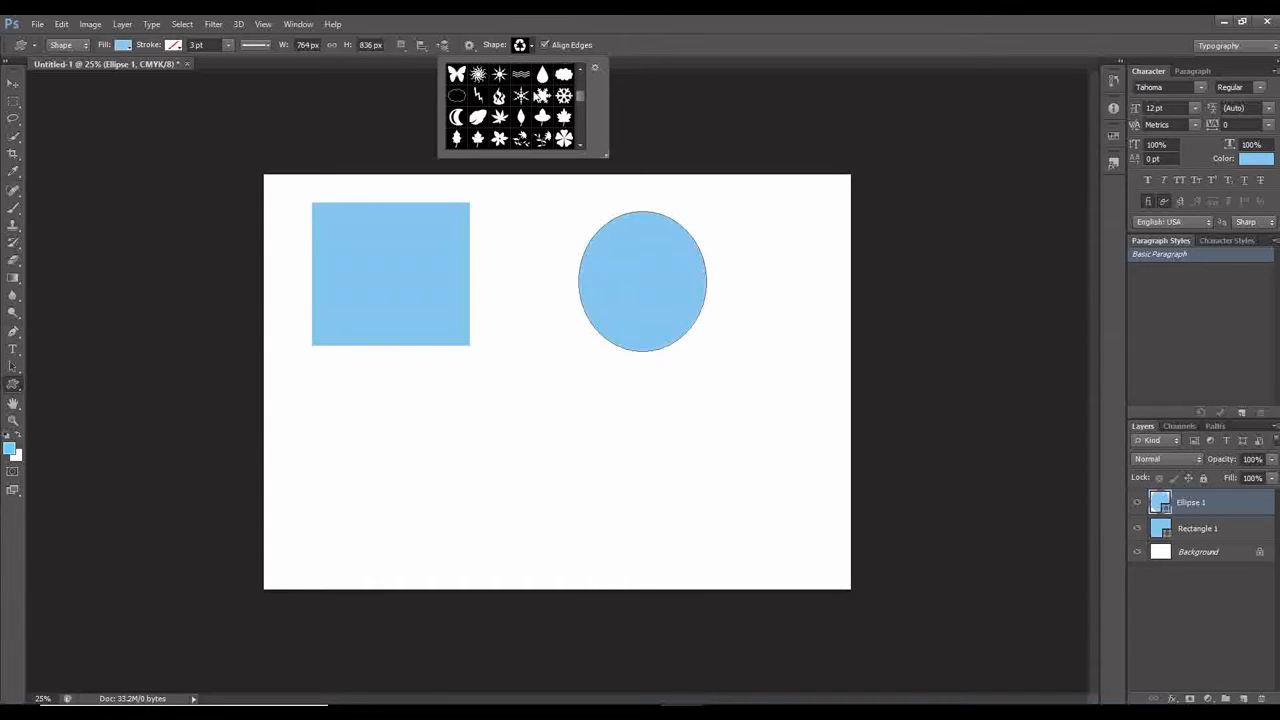
{"action": "left_click", "coordinate": [593, 68]}
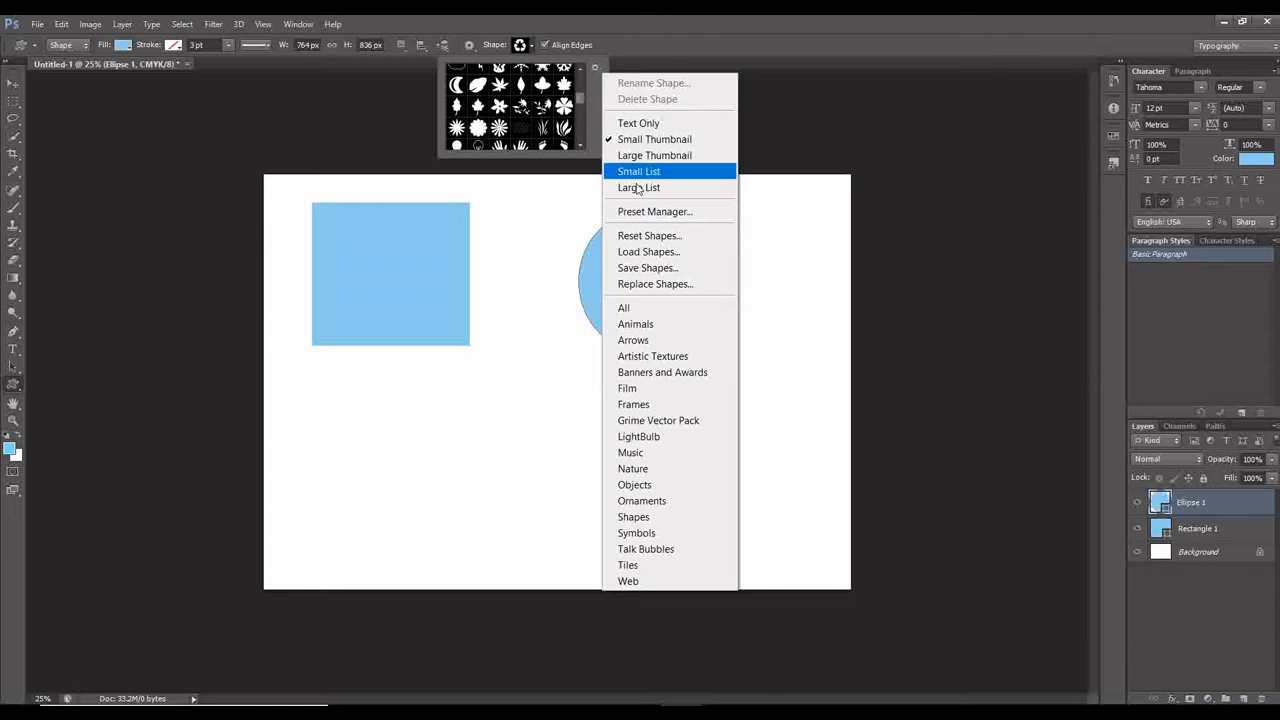
{"action": "left_click", "coordinate": [637, 306]}
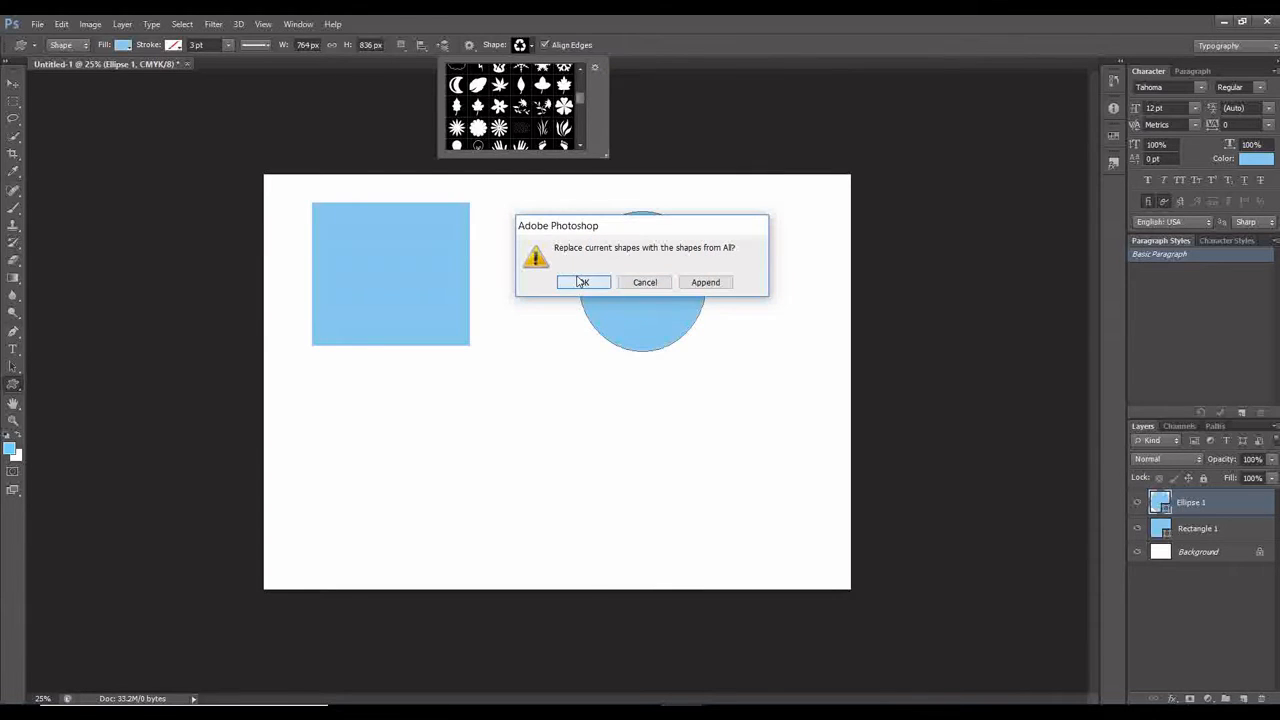
{"action": "left_click", "coordinate": [582, 282]}
Browse the custom shapes and draw the recycling symbol about 836 by 793 px in the lower middle of the page.
{"action": "scroll", "coordinate": [551, 123], "scroll_direction": "down", "scroll_amount": 3}
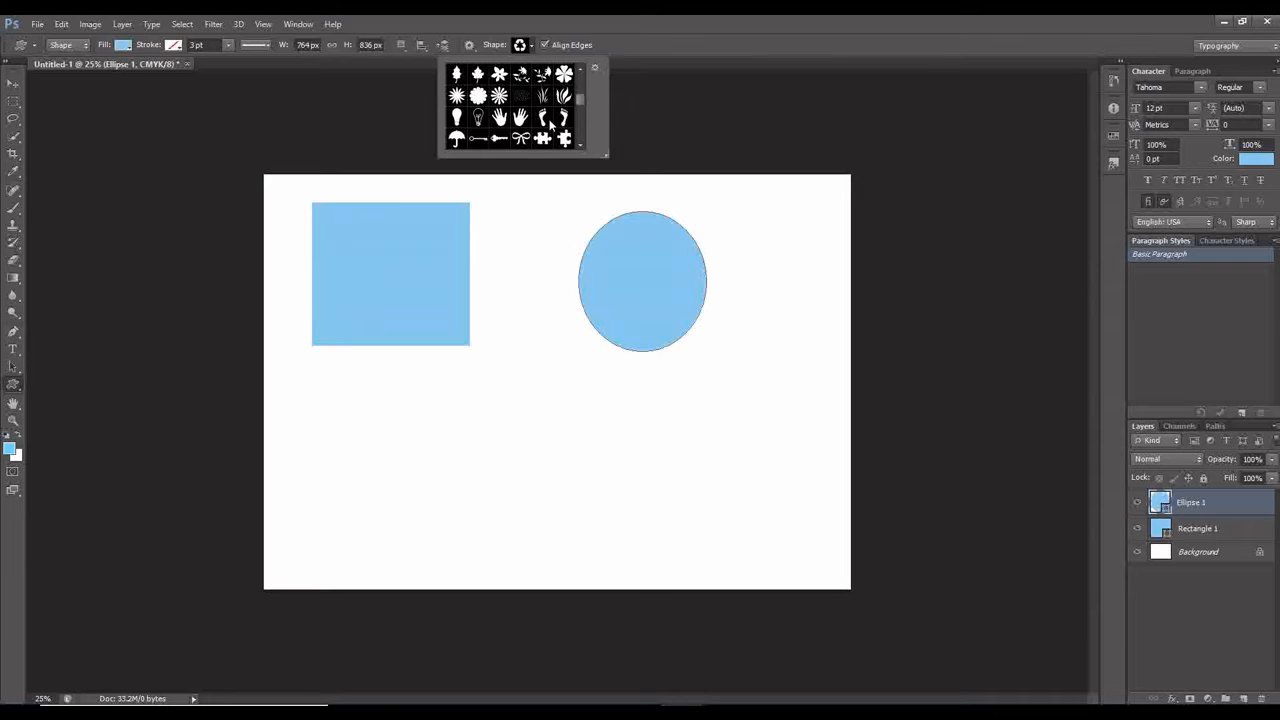
{"action": "scroll", "coordinate": [551, 123], "scroll_direction": "up", "scroll_amount": 6}
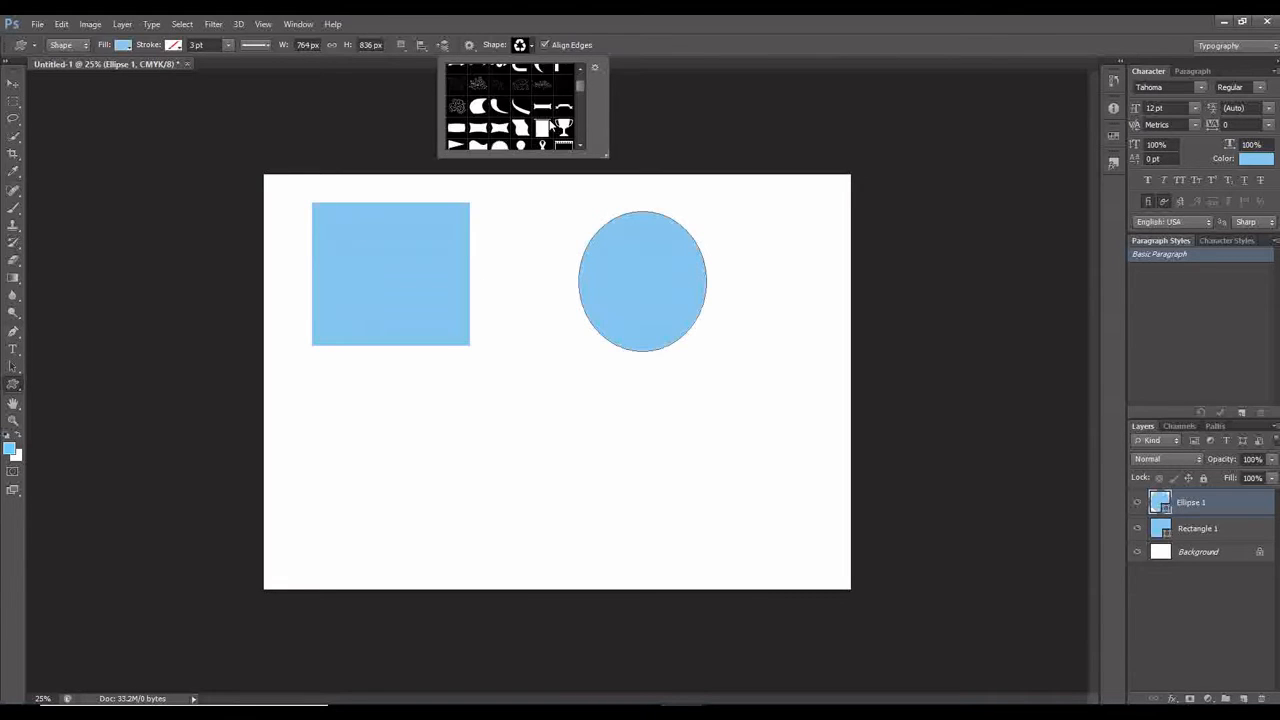
{"action": "scroll", "coordinate": [551, 123], "scroll_direction": "up", "scroll_amount": 3}
{"action": "scroll", "coordinate": [550, 123], "scroll_direction": "down", "scroll_amount": 3}
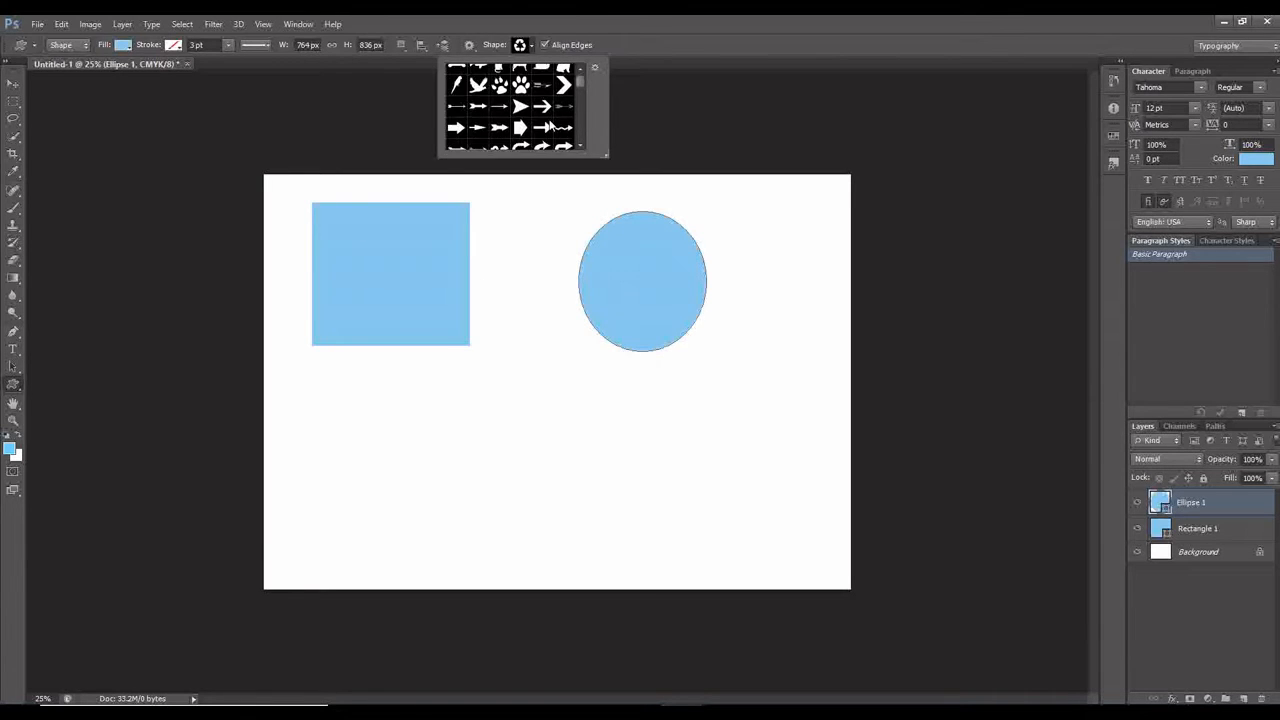
{"action": "scroll", "coordinate": [550, 123], "scroll_direction": "up", "scroll_amount": 3}
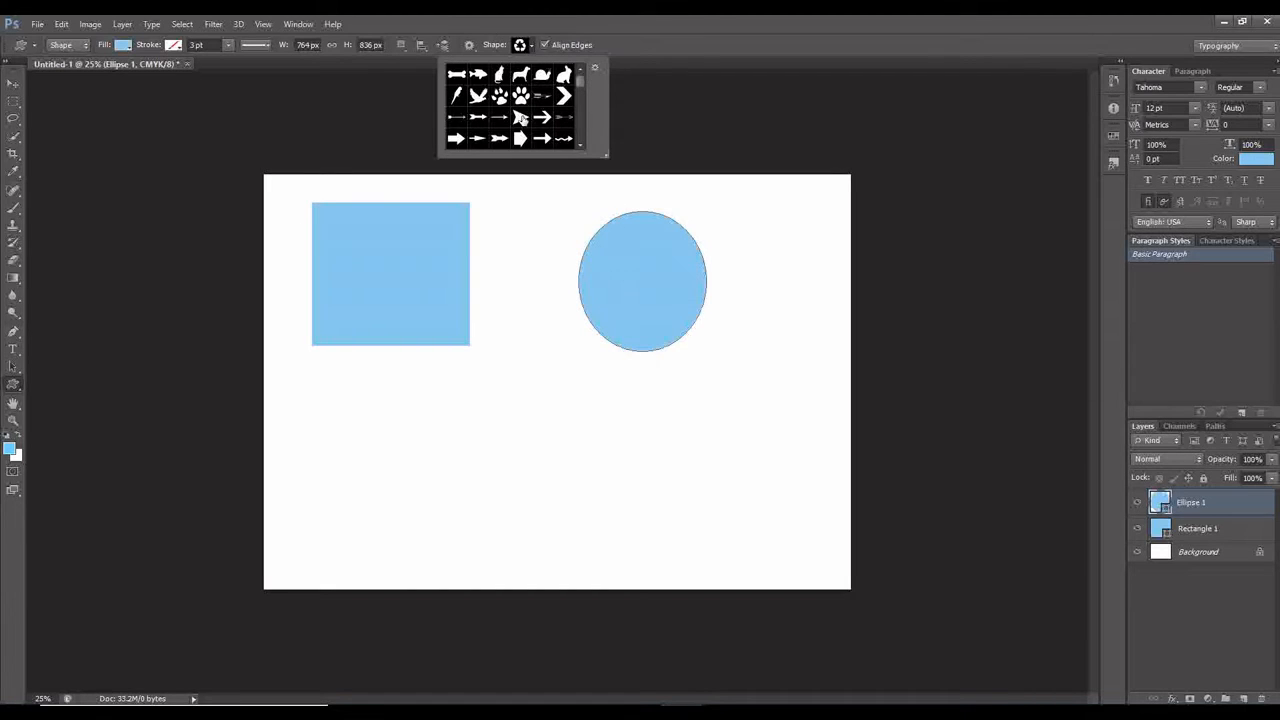
{"action": "scroll", "coordinate": [524, 127], "scroll_direction": "down", "scroll_amount": 3}
{"action": "scroll", "coordinate": [524, 127], "scroll_direction": "down", "scroll_amount": 8}
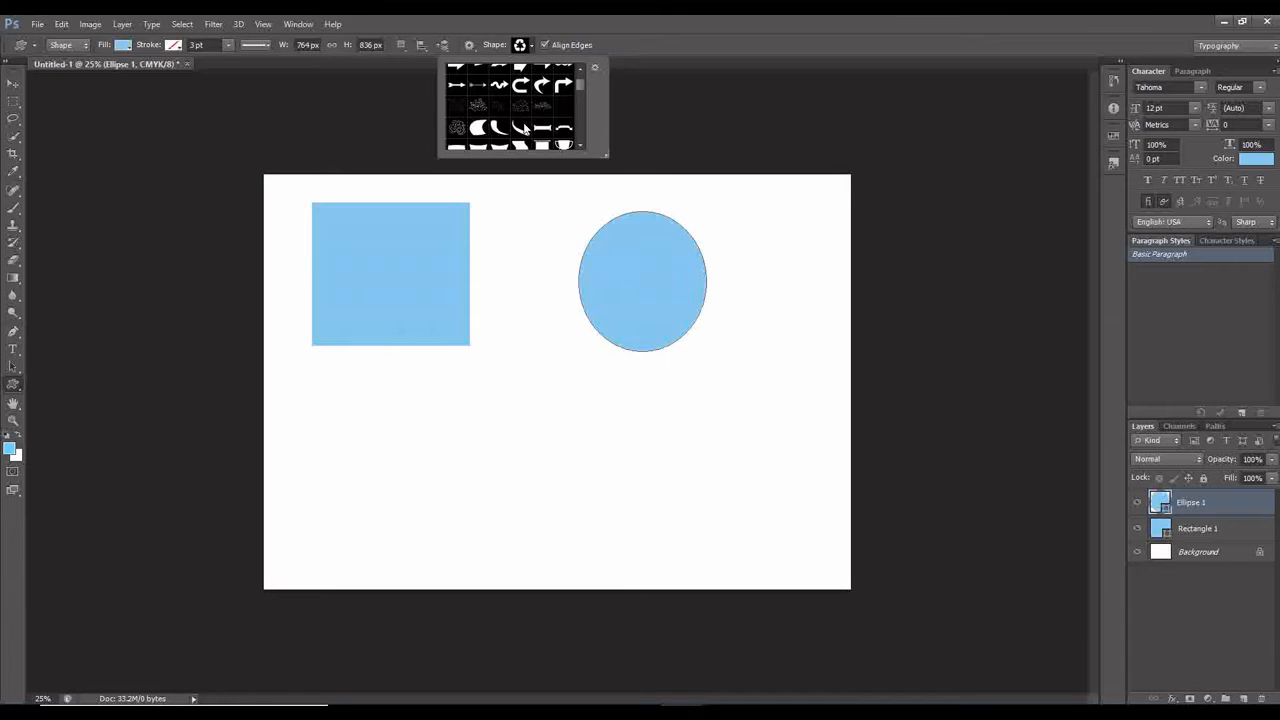
{"action": "scroll", "coordinate": [524, 127], "scroll_direction": "down", "scroll_amount": 8}
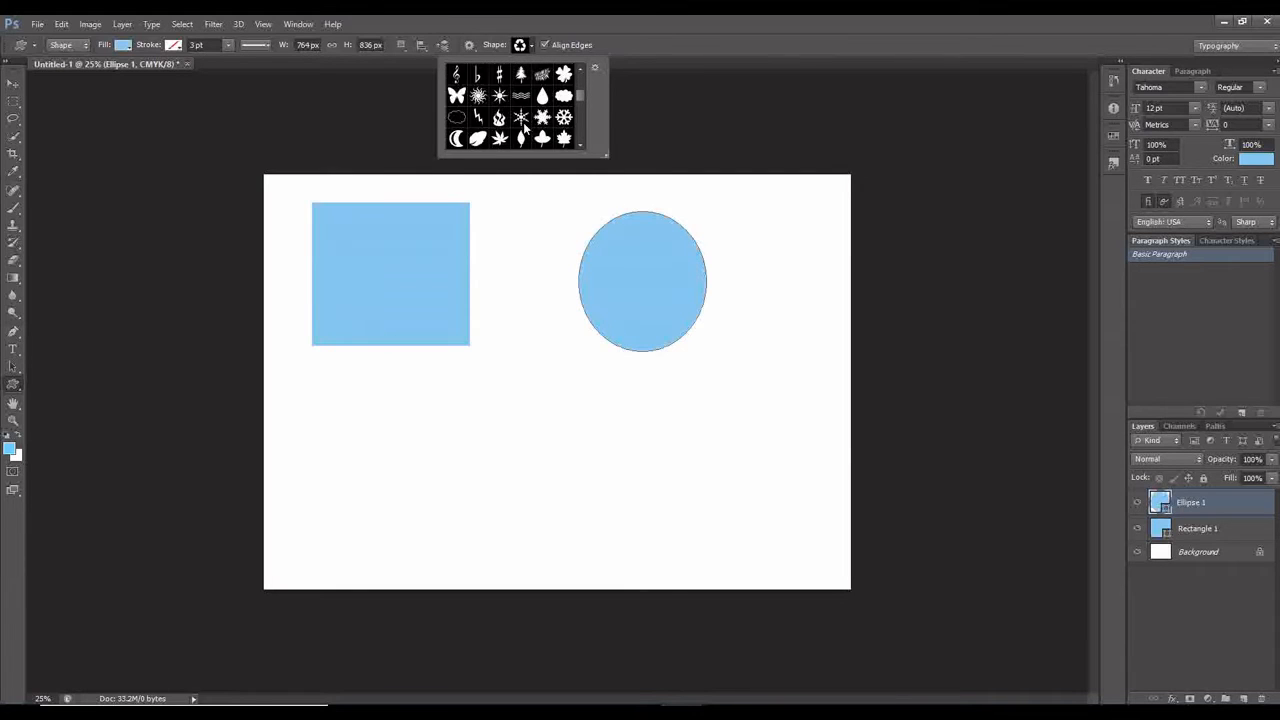
{"action": "scroll", "coordinate": [524, 127], "scroll_direction": "down", "scroll_amount": 8}
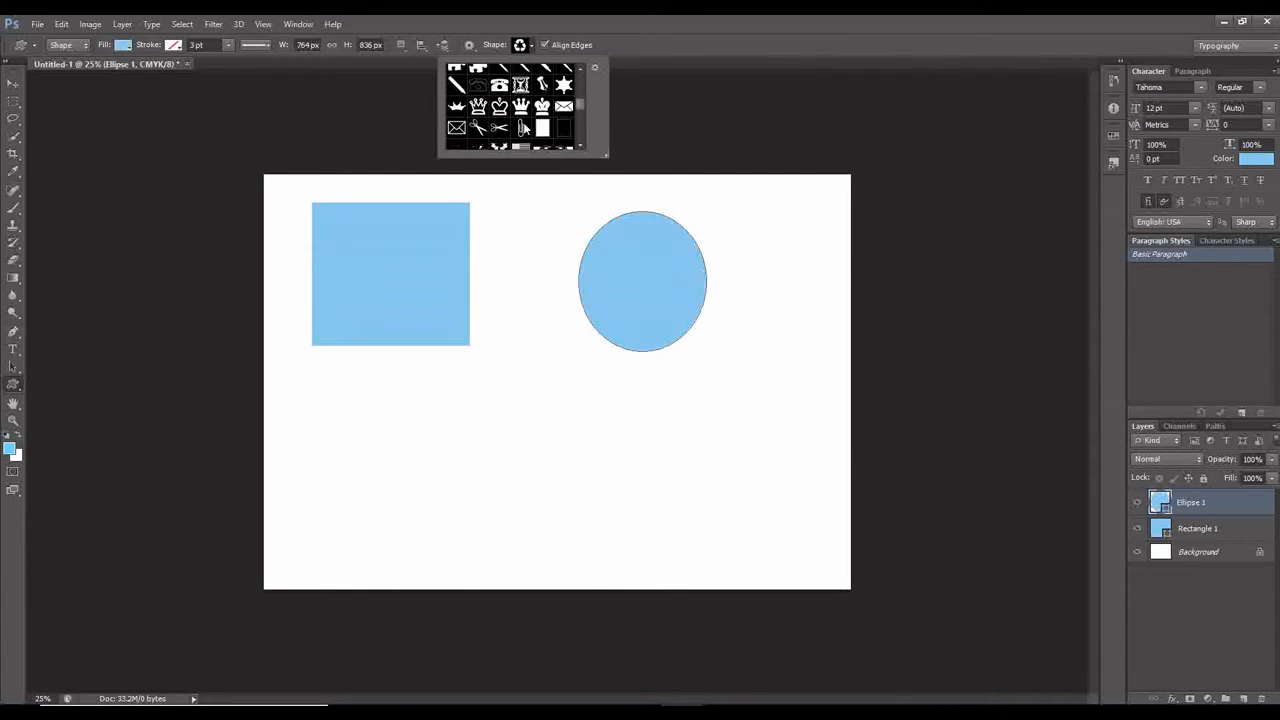
{"action": "scroll", "coordinate": [524, 127], "scroll_direction": "down", "scroll_amount": 8}
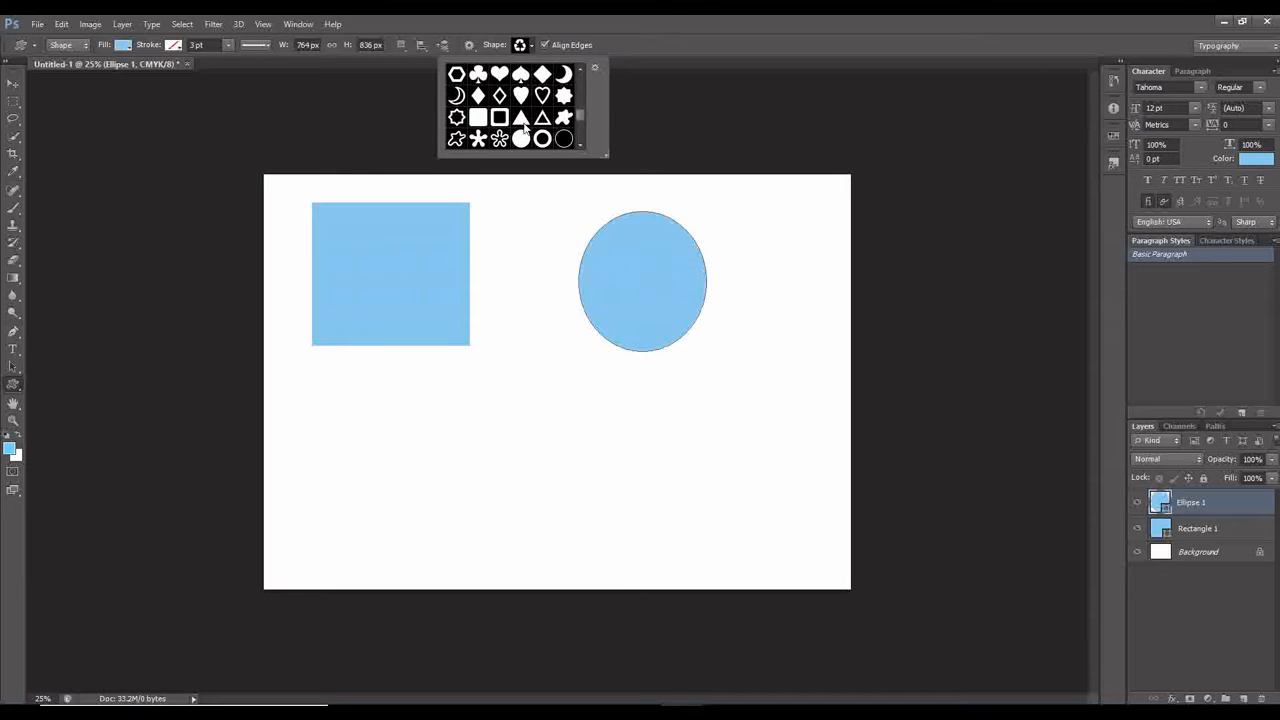
{"action": "scroll", "coordinate": [524, 127], "scroll_direction": "down", "scroll_amount": 1}
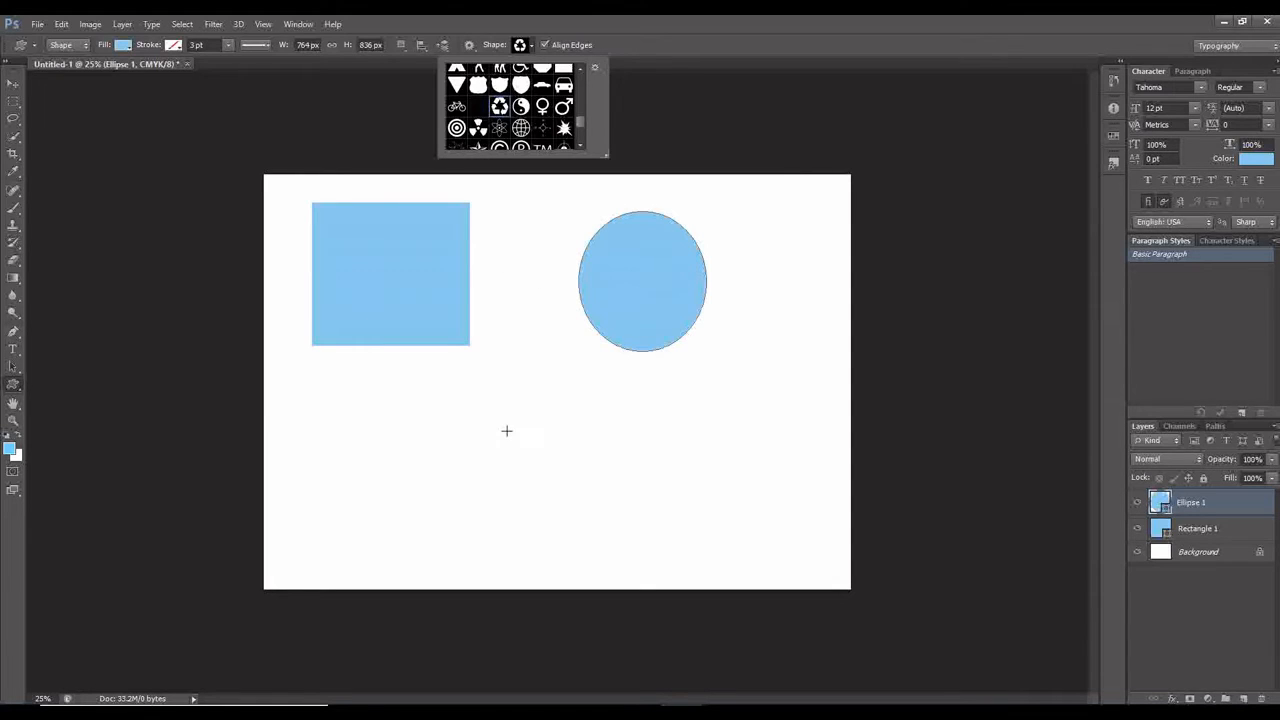
{"action": "left_click_drag", "start_coordinate": [505, 420], "coordinate": [645, 551]}
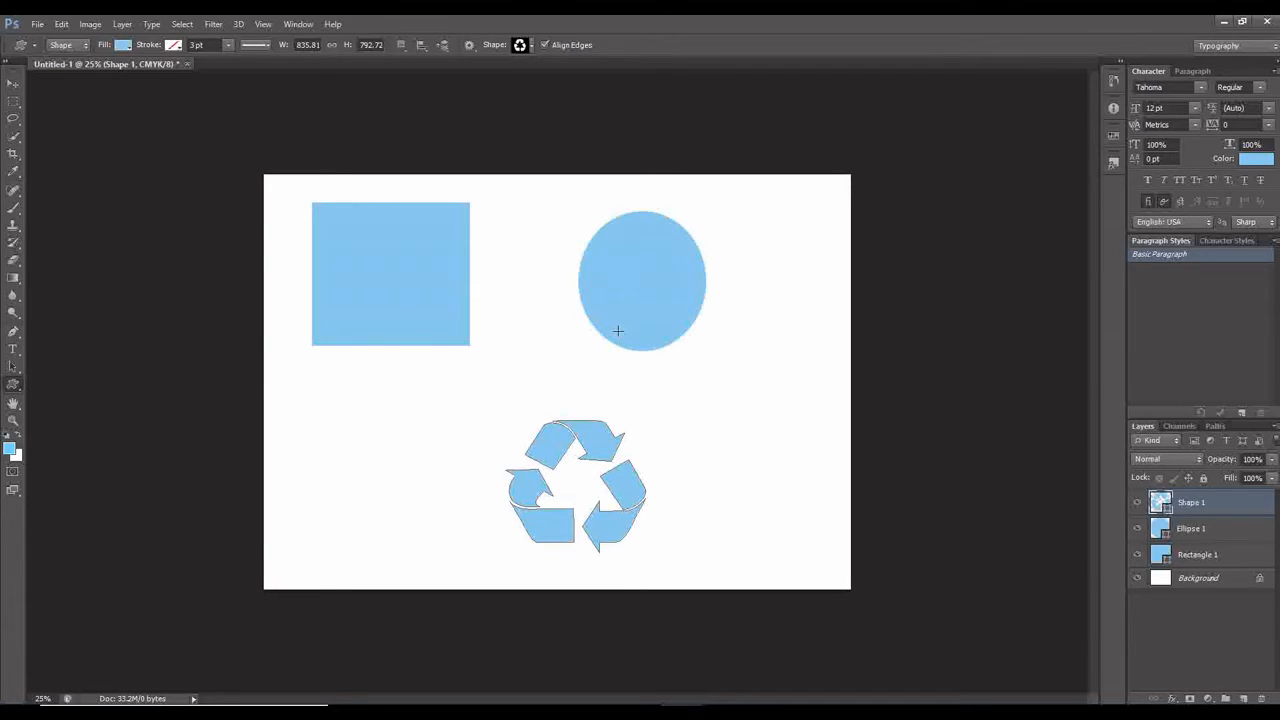
Enlarge the recycling symbol to about 112% width and 106% height, shift it slightly up the page, and apply the transformation.
{"action": "left_click", "coordinate": [15, 88]}
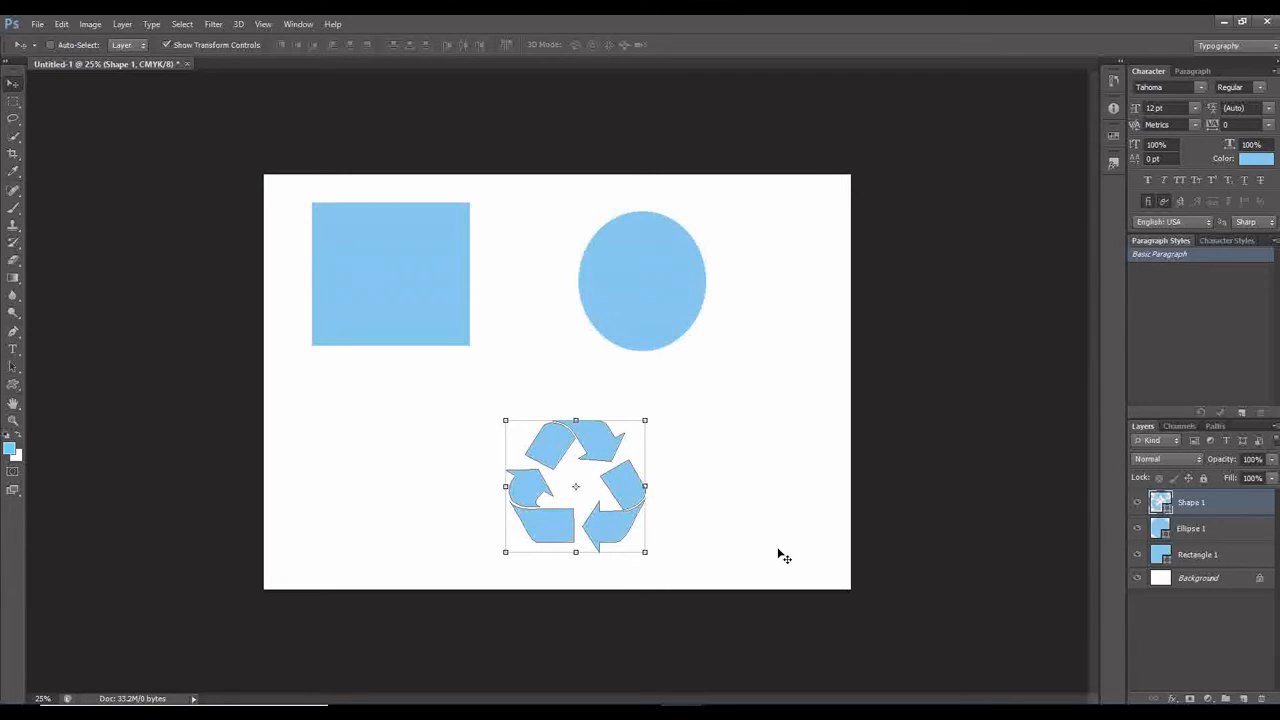
{"action": "left_click_drag", "start_coordinate": [611, 466], "coordinate": [643, 463]}
{"action": "left_click_drag", "start_coordinate": [492, 462], "coordinate": [482, 463]}
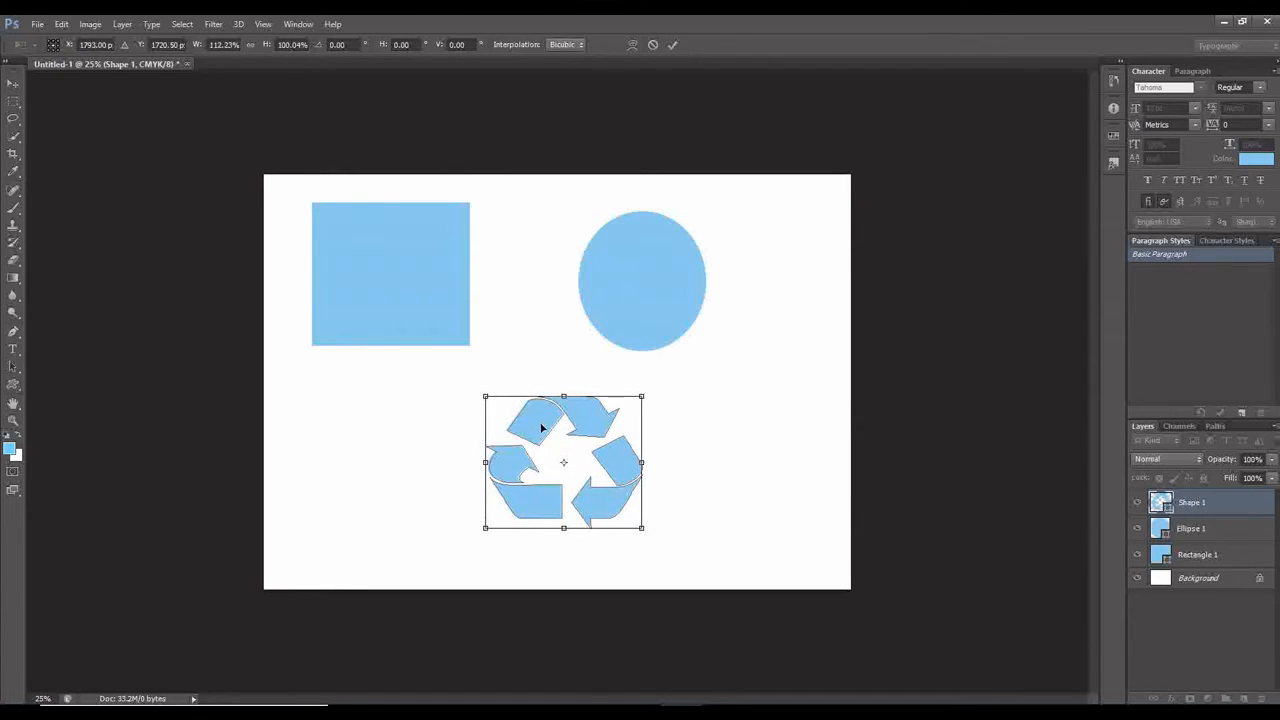
{"action": "left_click_drag", "start_coordinate": [563, 397], "coordinate": [573, 388]}
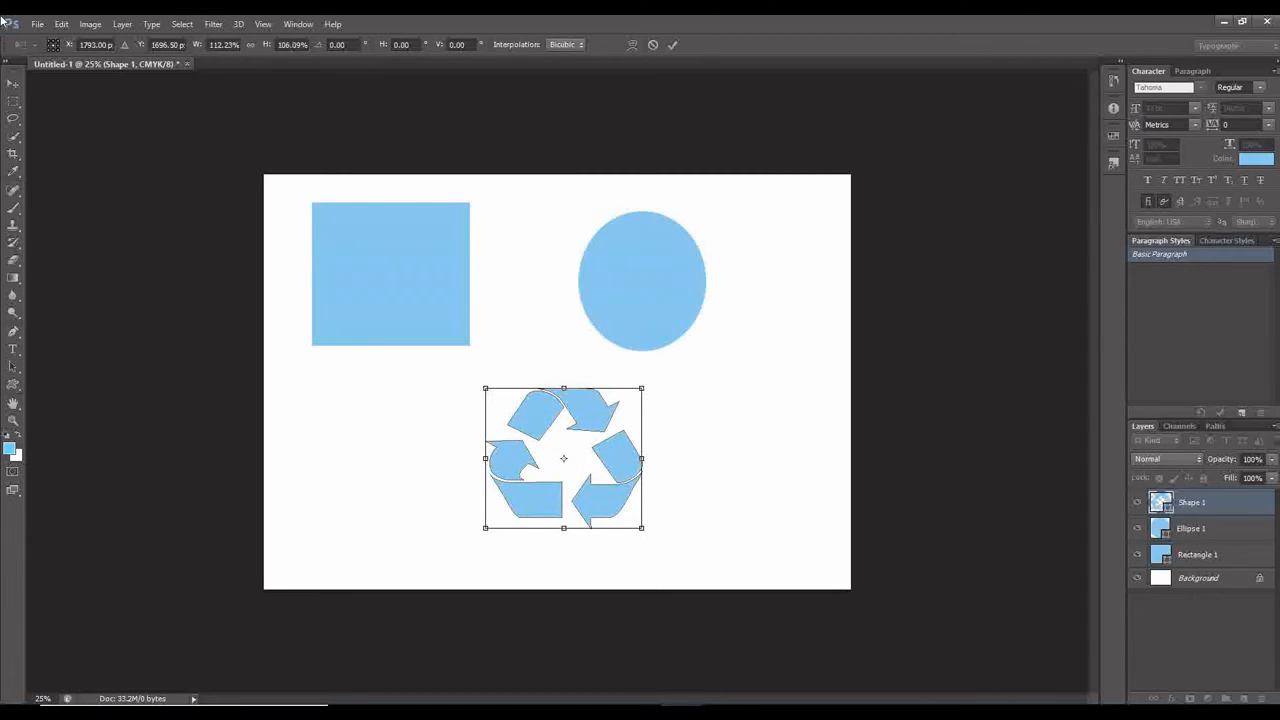
{"action": "left_click", "coordinate": [14, 84]}
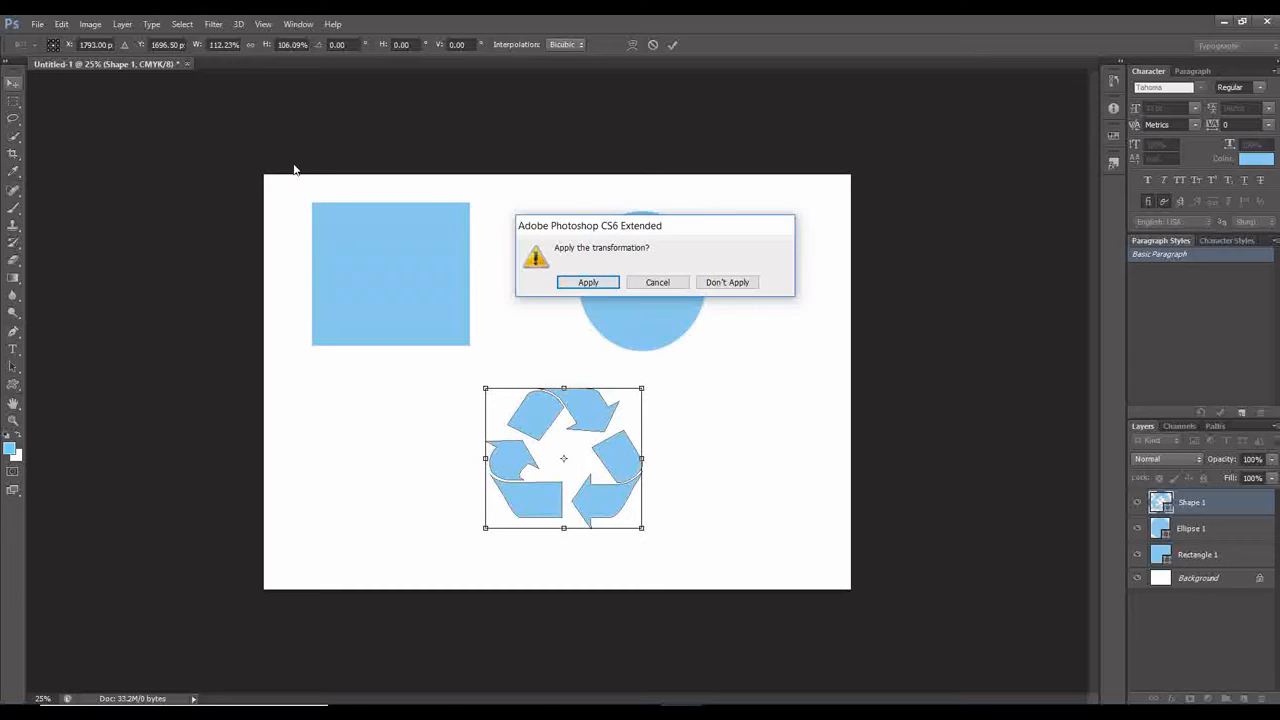
{"action": "left_click", "coordinate": [587, 282]}
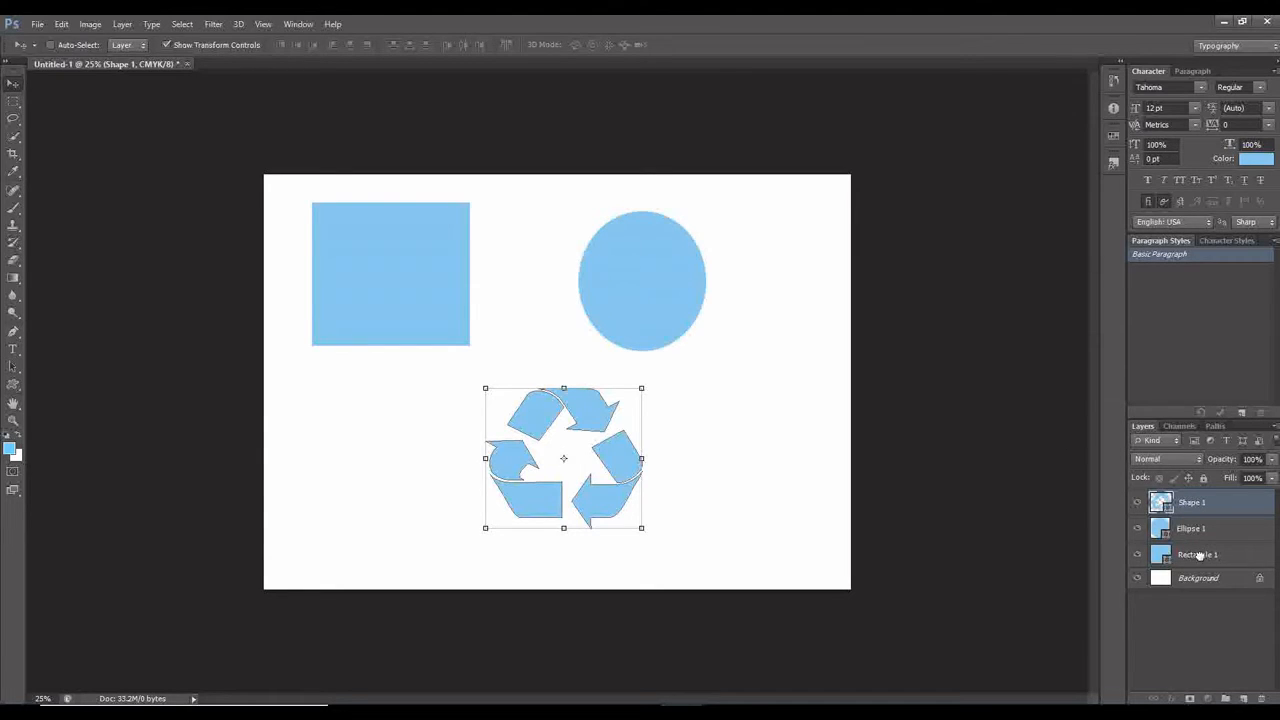
Move the rectangle slightly down and towards the page's left edge, and move the ellipse further towards the right edge.
{"action": "left_click", "coordinate": [1200, 556]}
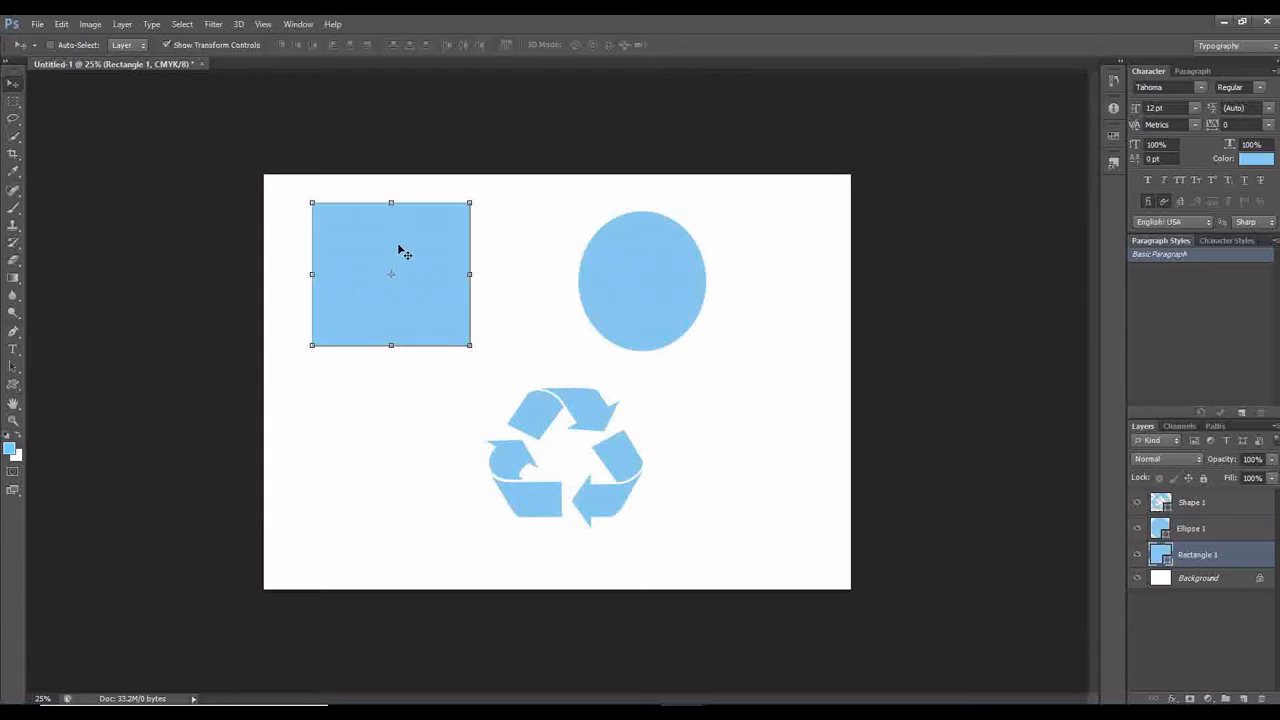
{"action": "left_click_drag", "start_coordinate": [391, 234], "coordinate": [393, 254]}
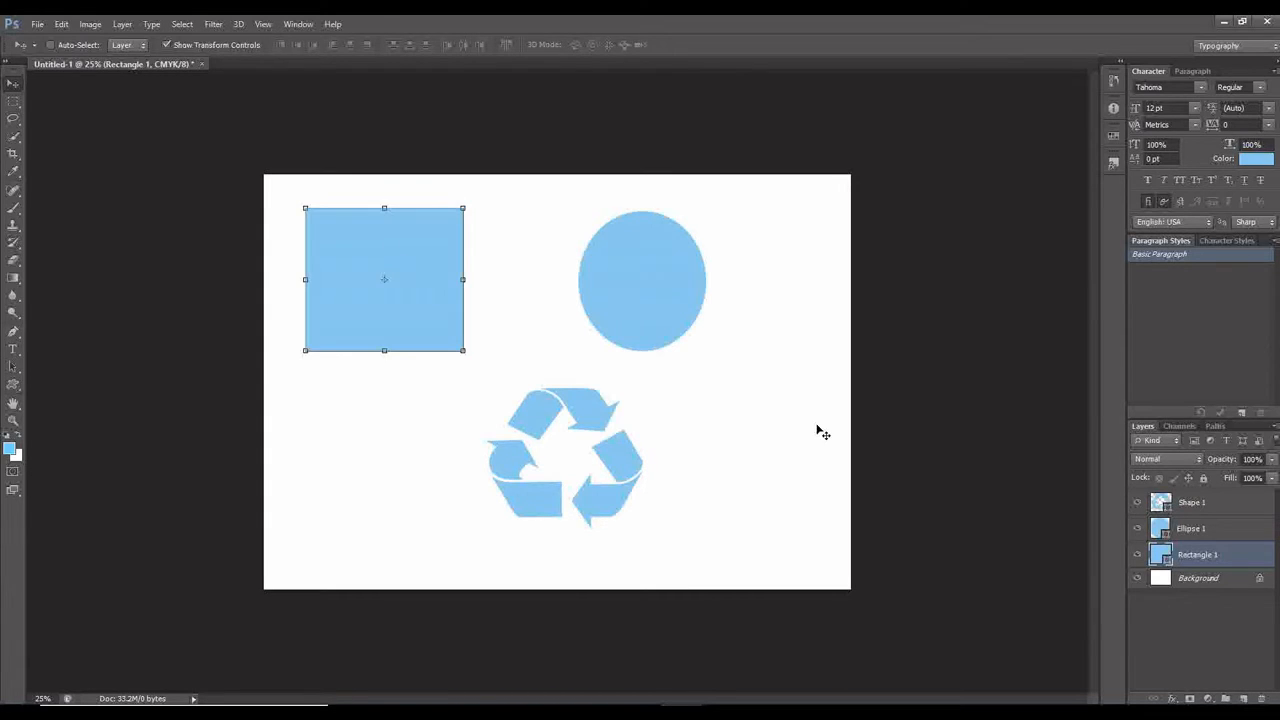
{"action": "left_click", "coordinate": [1210, 530]}
{"action": "left_click_drag", "start_coordinate": [640, 246], "coordinate": [712, 243]}
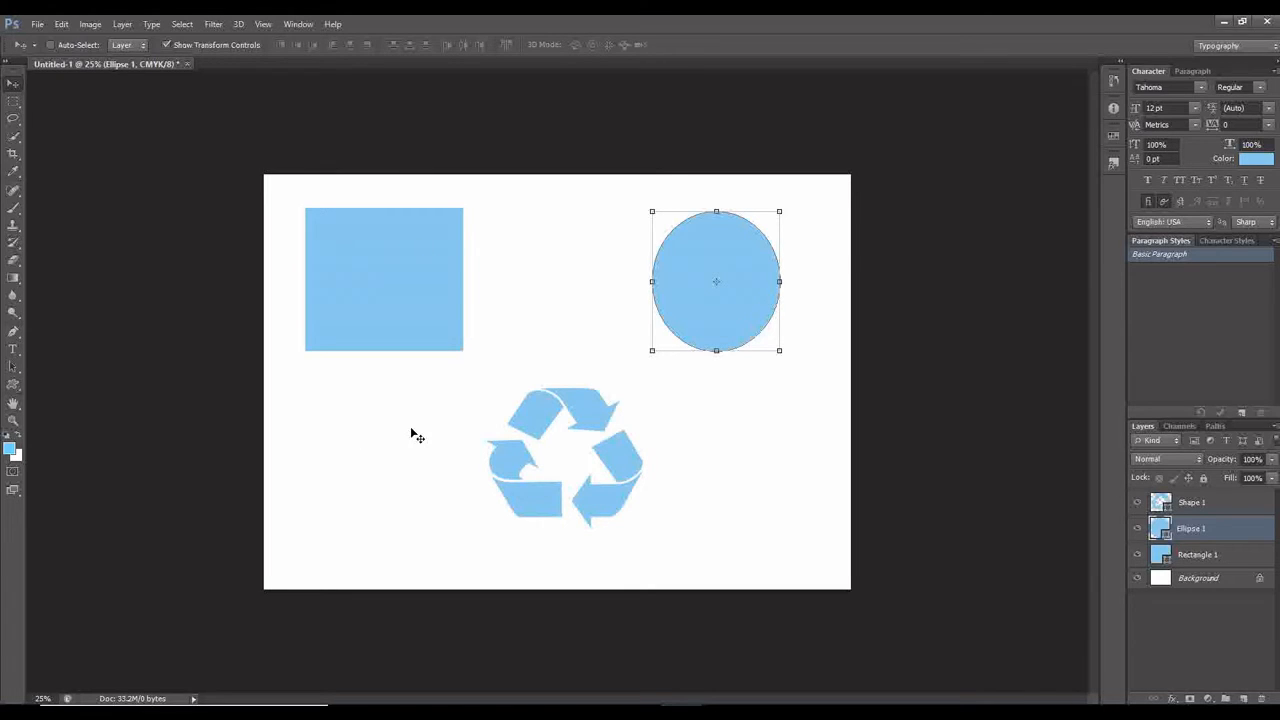
Duplicate the Background layer within the same document as Background copy.
{"action": "left_click", "coordinate": [1226, 578]}
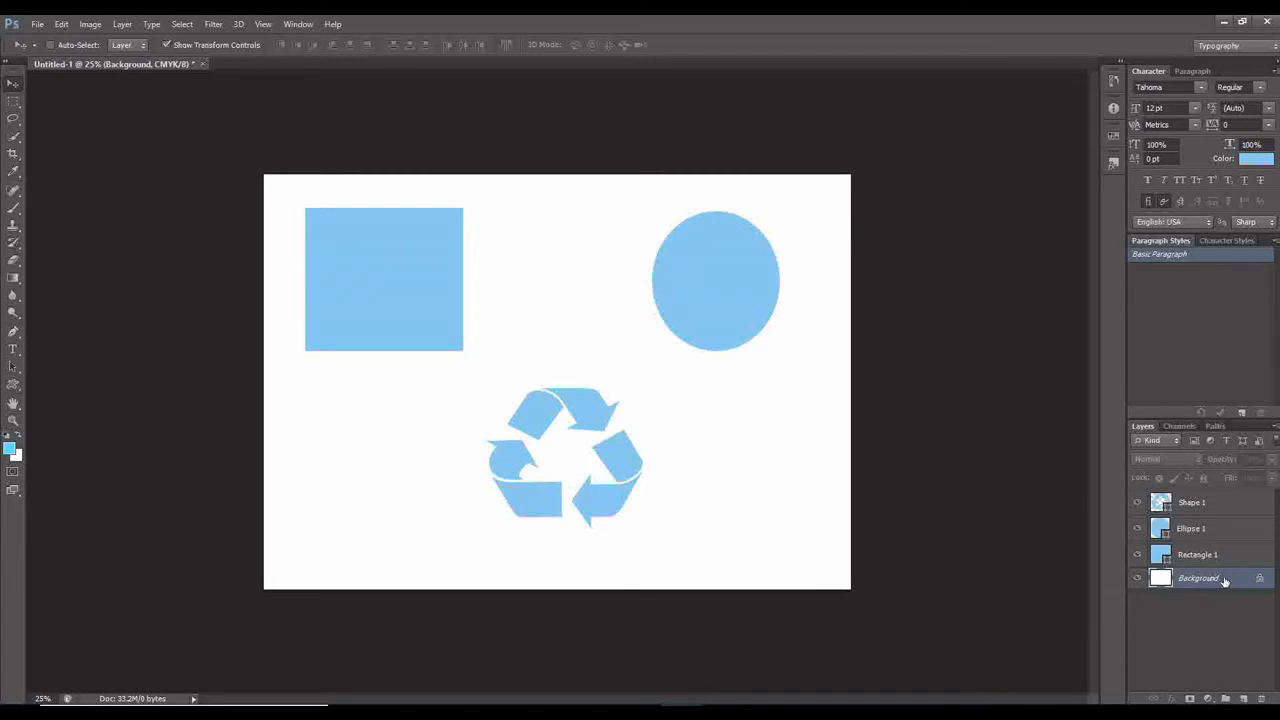
{"action": "right_click", "coordinate": [1226, 581]}
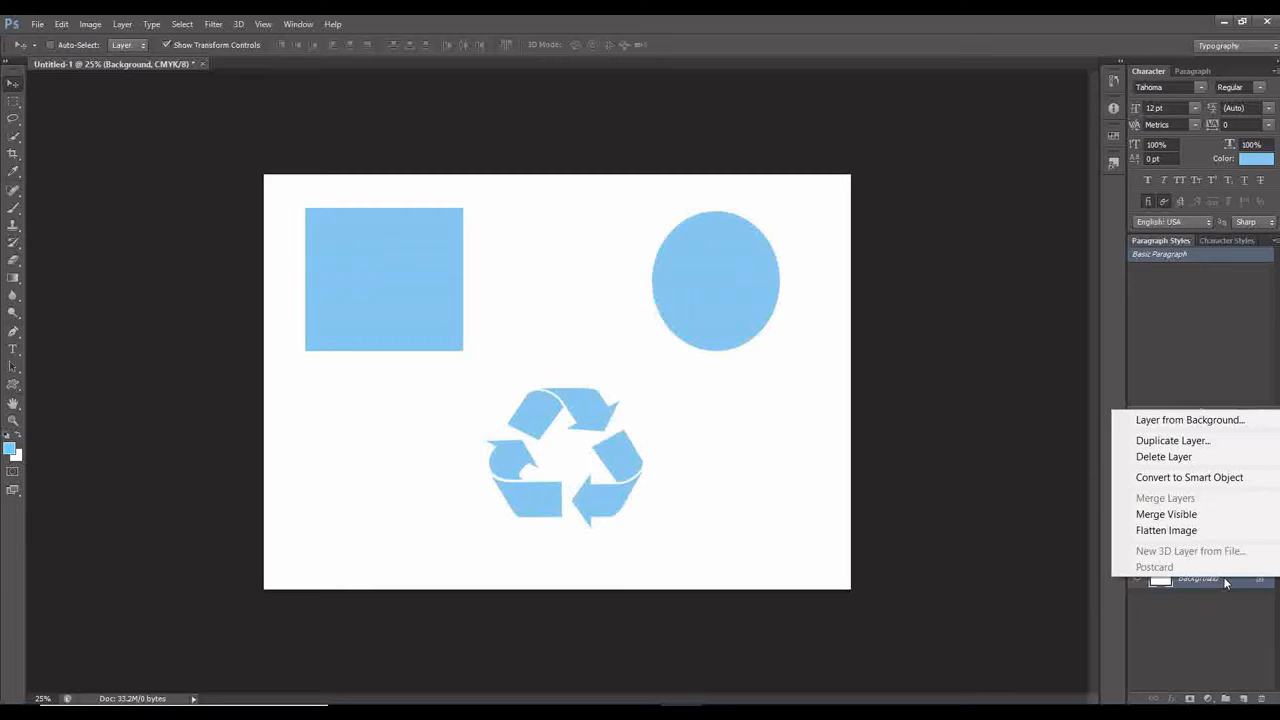
{"action": "left_click", "coordinate": [1185, 444]}
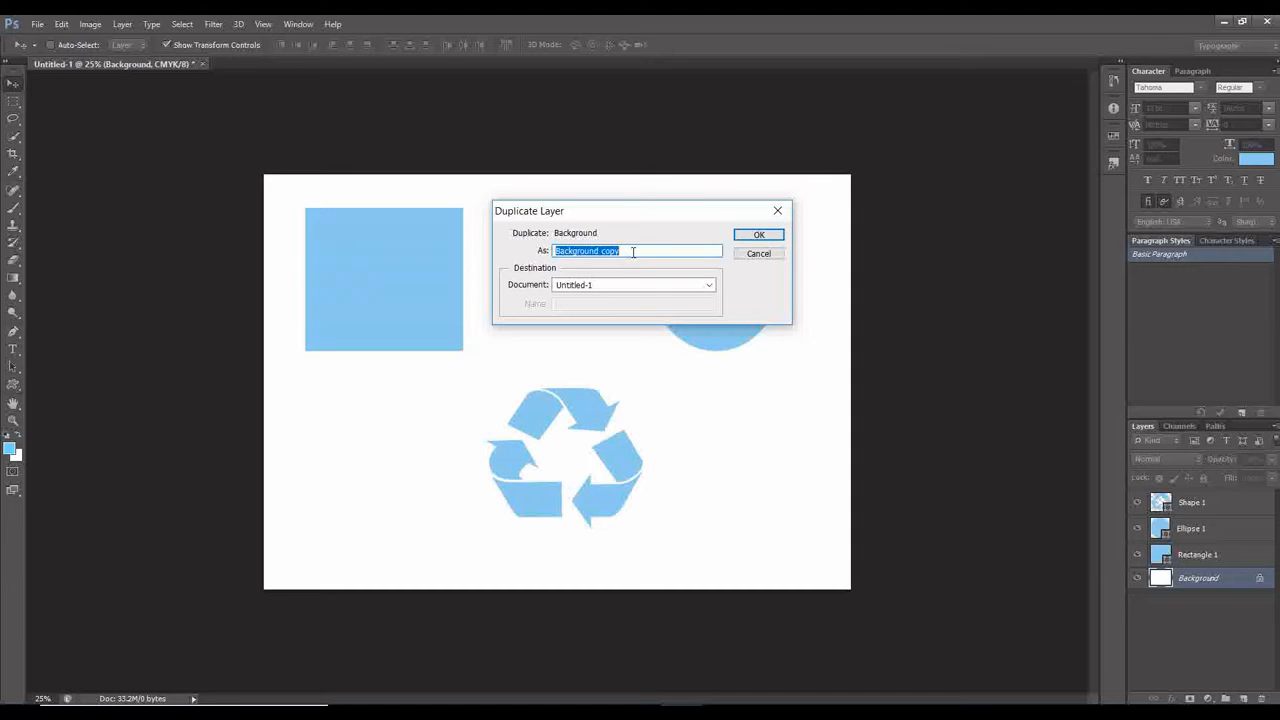
{"action": "left_click", "coordinate": [758, 235]}
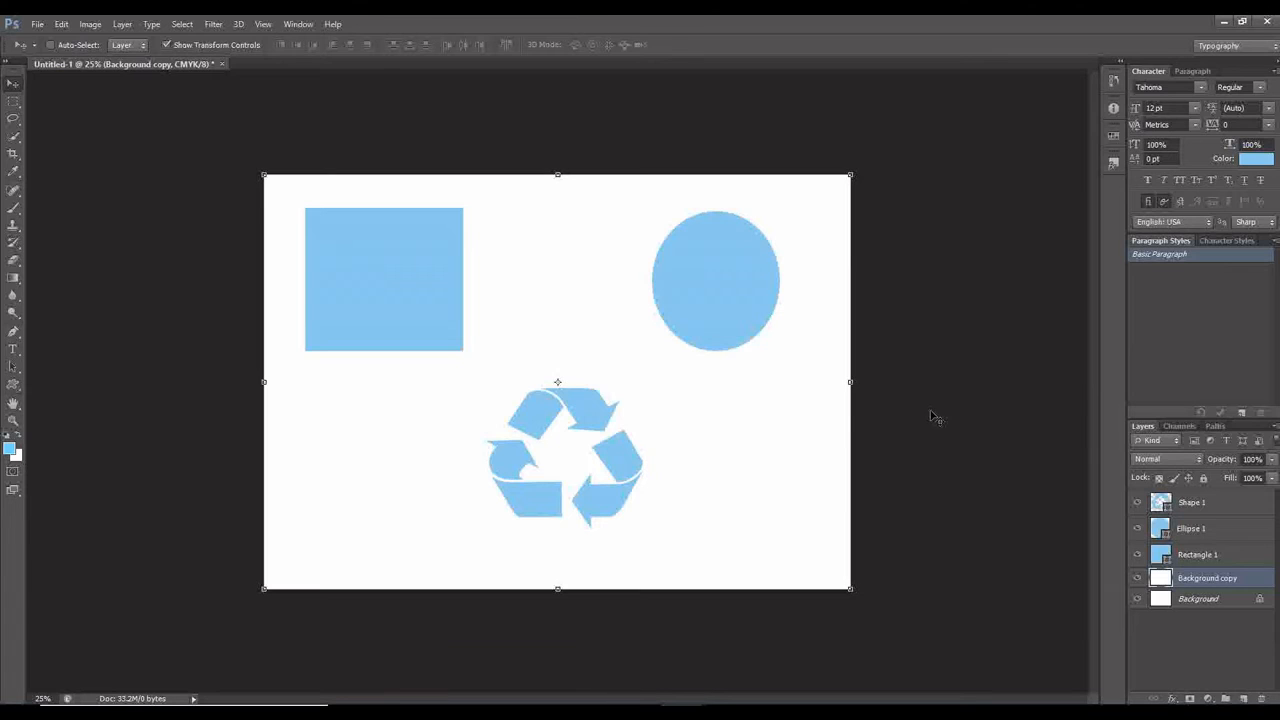
Add a Color Overlay effect to the Background copy layer and set the overlay's hue to green at 123°.
{"action": "left_click", "coordinate": [1175, 698]}
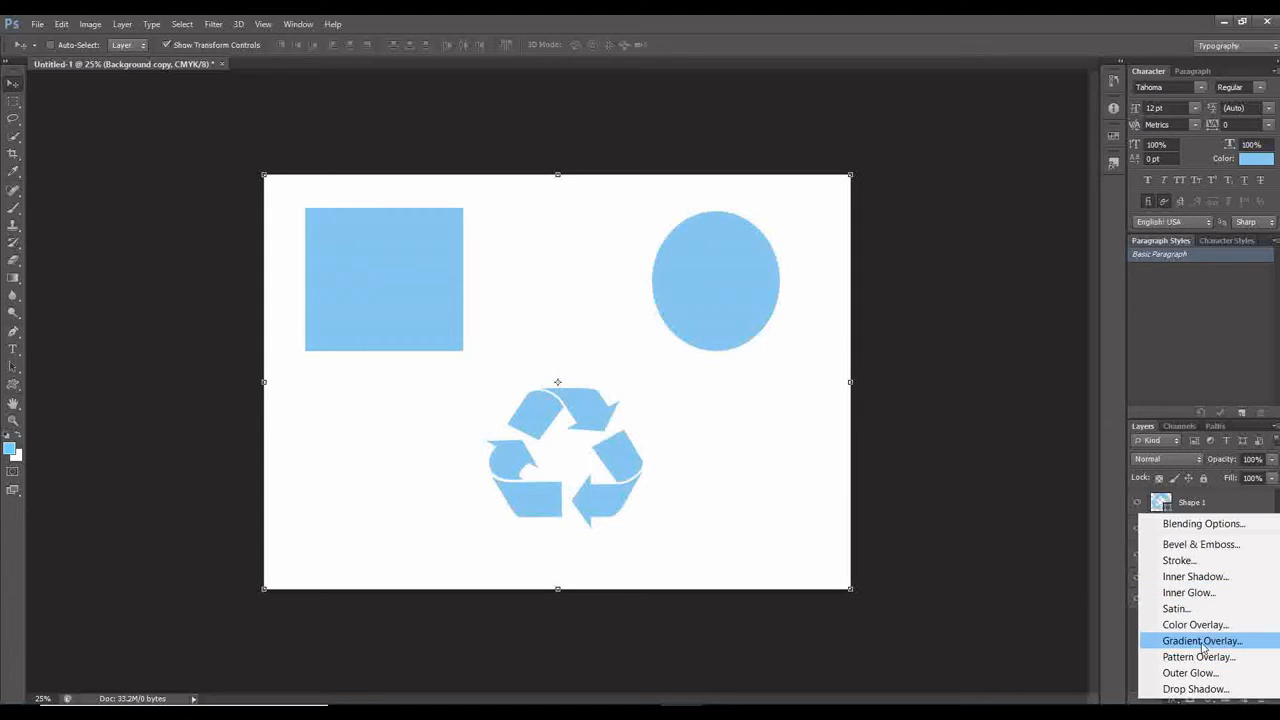
{"action": "left_click", "coordinate": [1195, 625]}
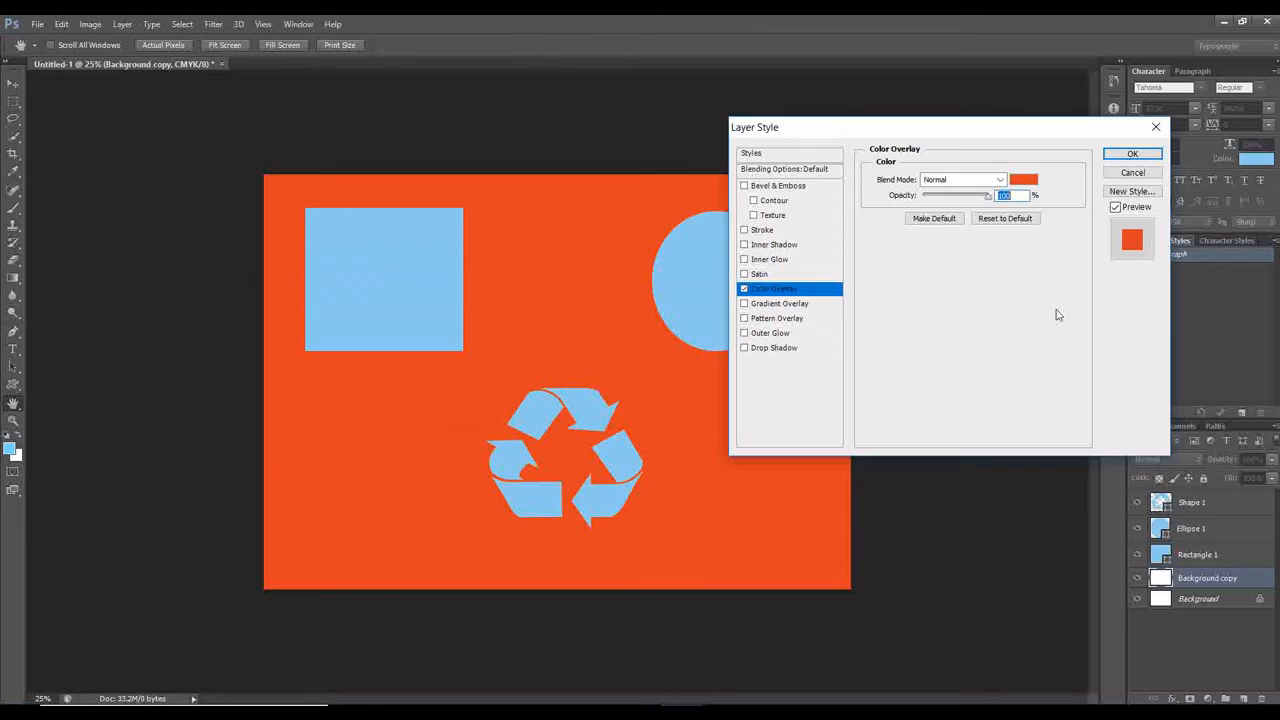
{"action": "left_click", "coordinate": [1024, 181]}
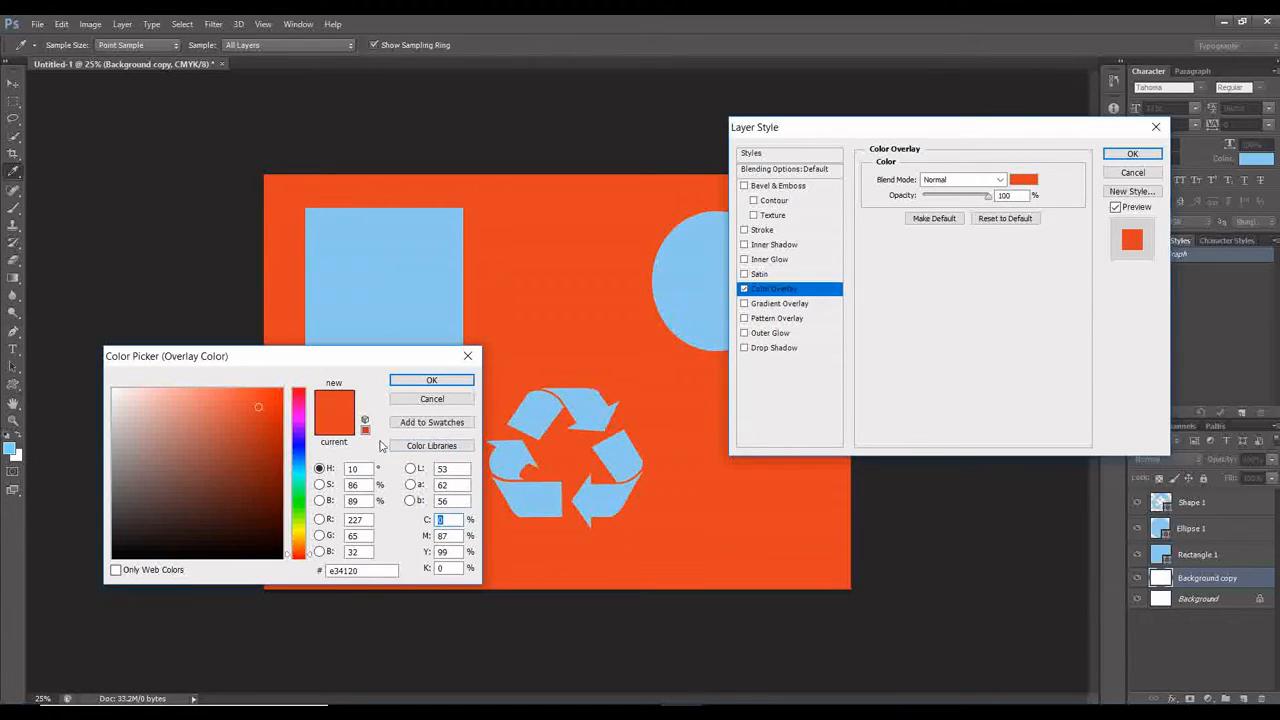
{"action": "left_click", "coordinate": [300, 514]}
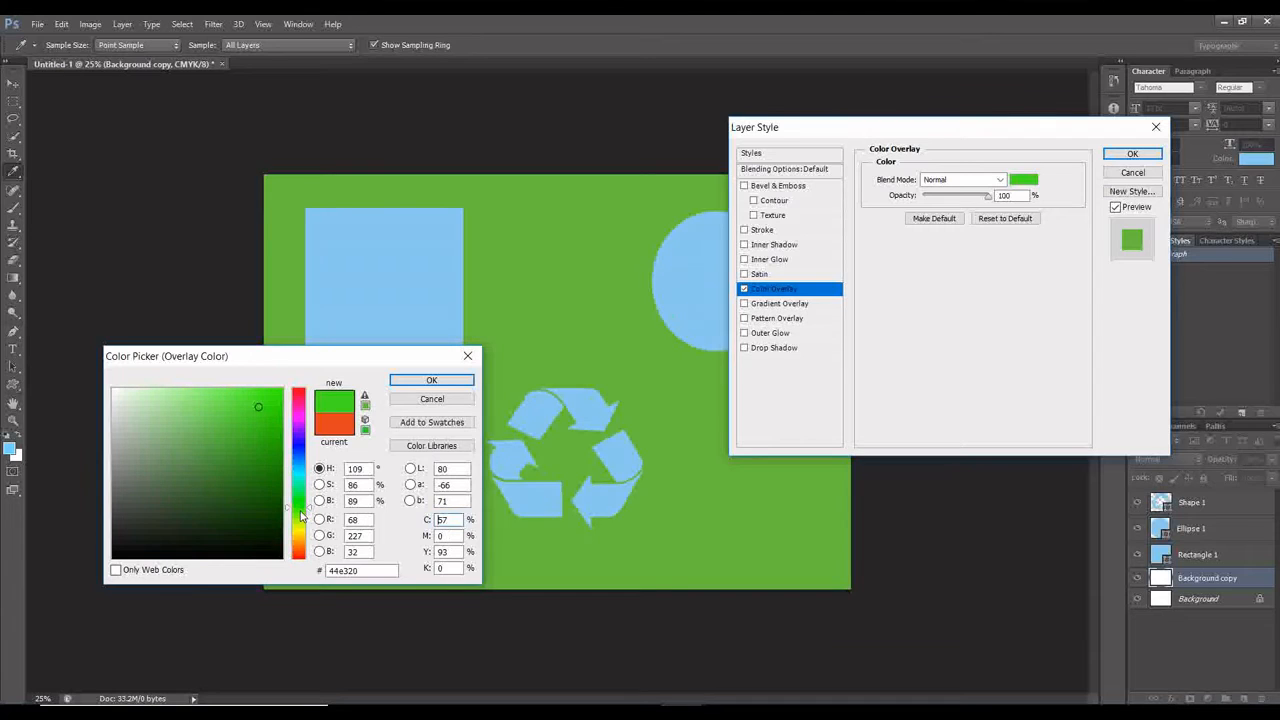
{"action": "left_click_drag", "start_coordinate": [300, 514], "coordinate": [299, 510]}
{"action": "left_click", "coordinate": [298, 502]}
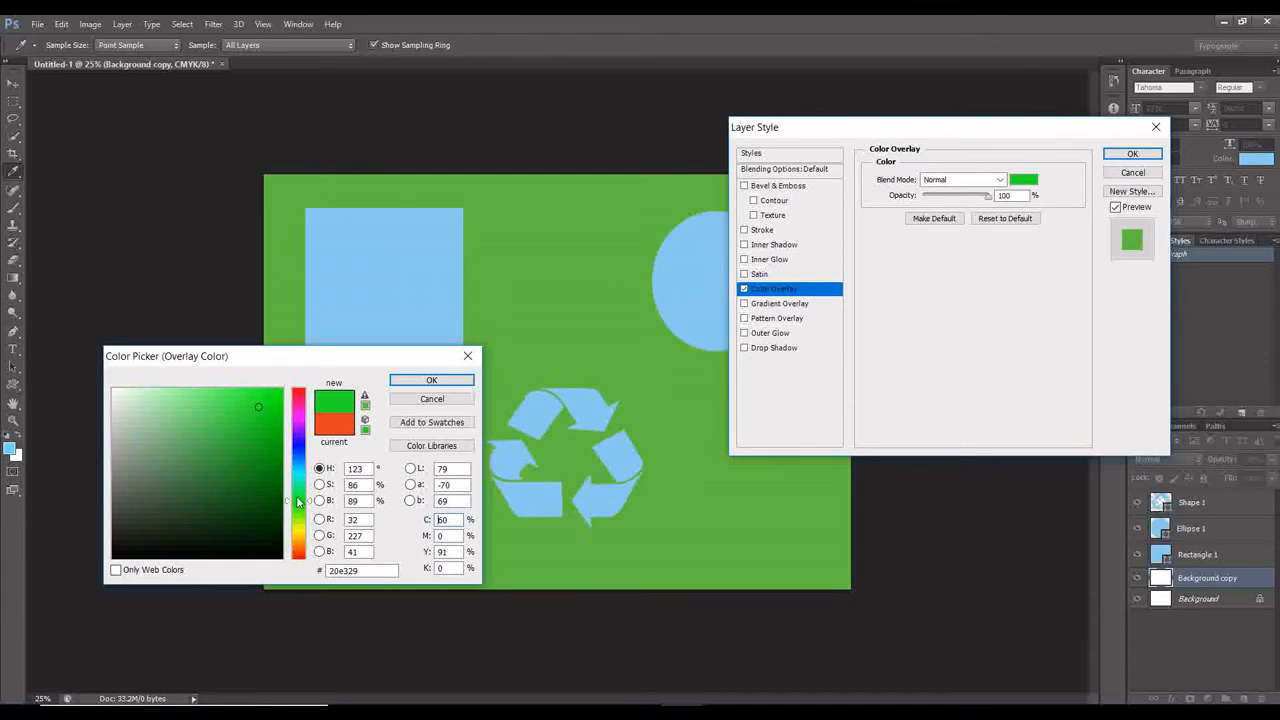
Darken the overlay colour to deep green 156319 and apply the layer style.
{"action": "left_click", "coordinate": [280, 491]}
{"action": "left_click", "coordinate": [274, 473]}
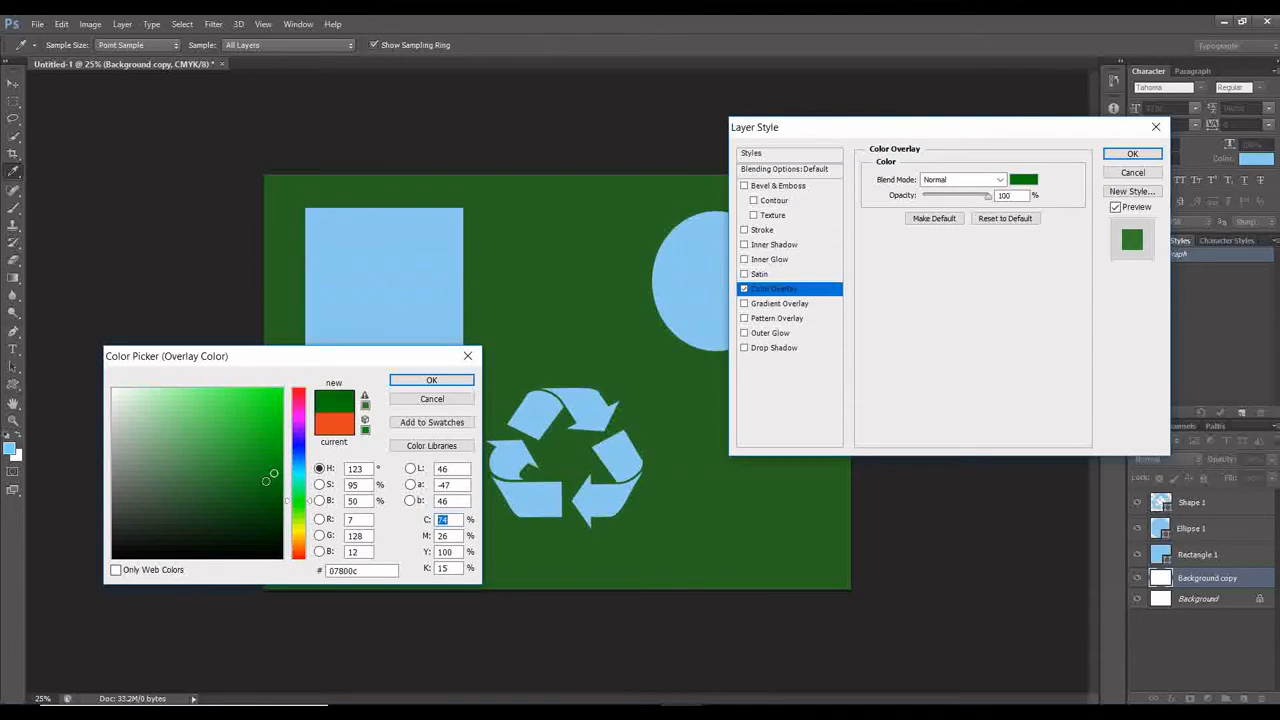
{"action": "left_click", "coordinate": [267, 510]}
{"action": "left_click", "coordinate": [265, 493]}
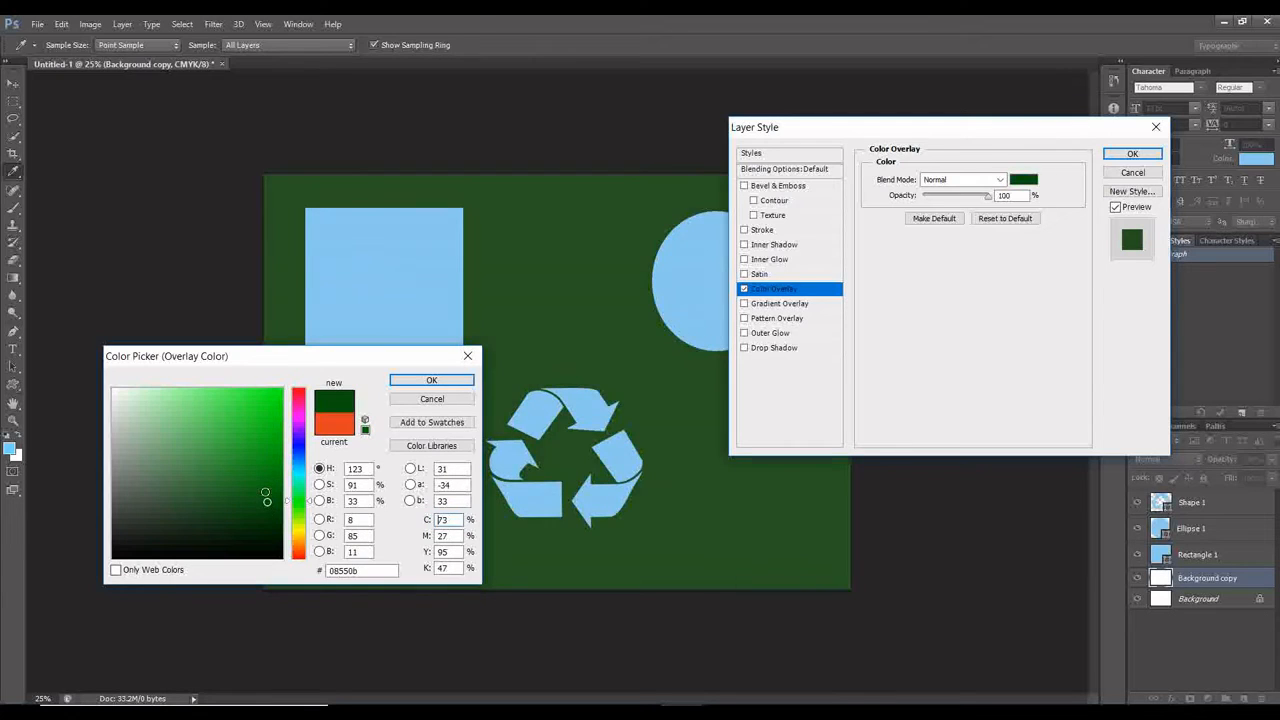
{"action": "left_click", "coordinate": [265, 489]}
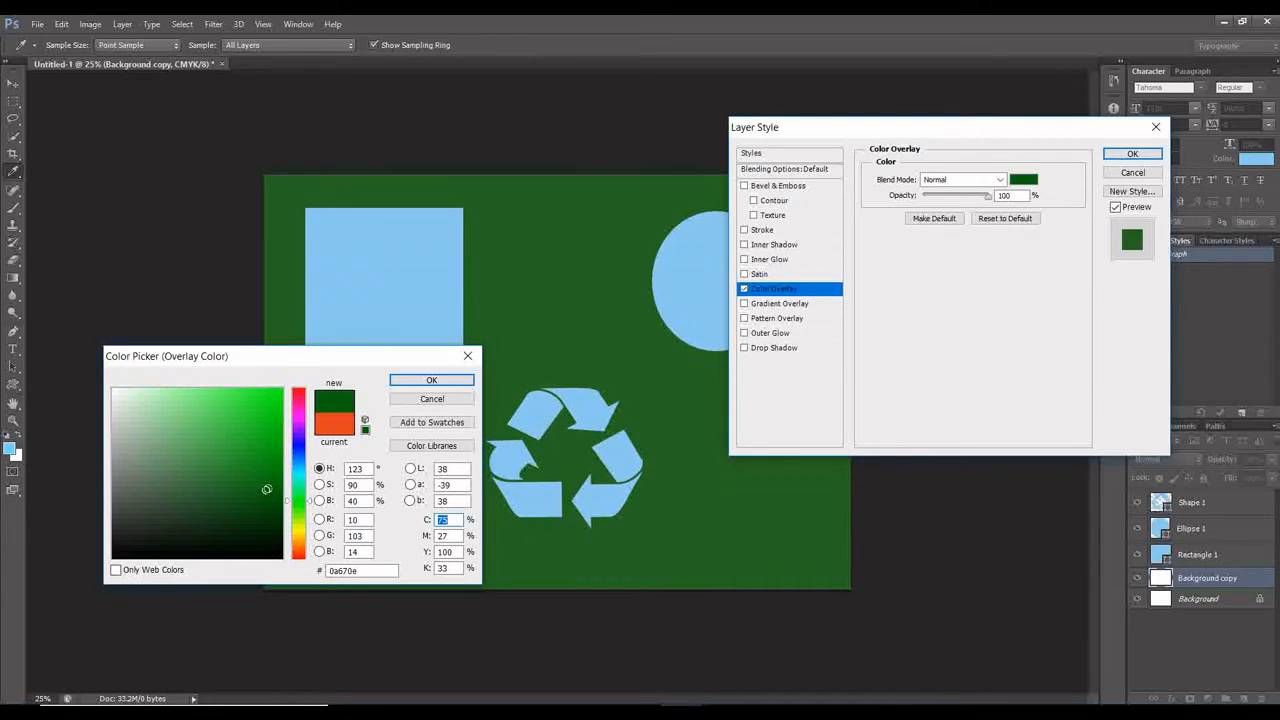
{"action": "left_click", "coordinate": [264, 487]}
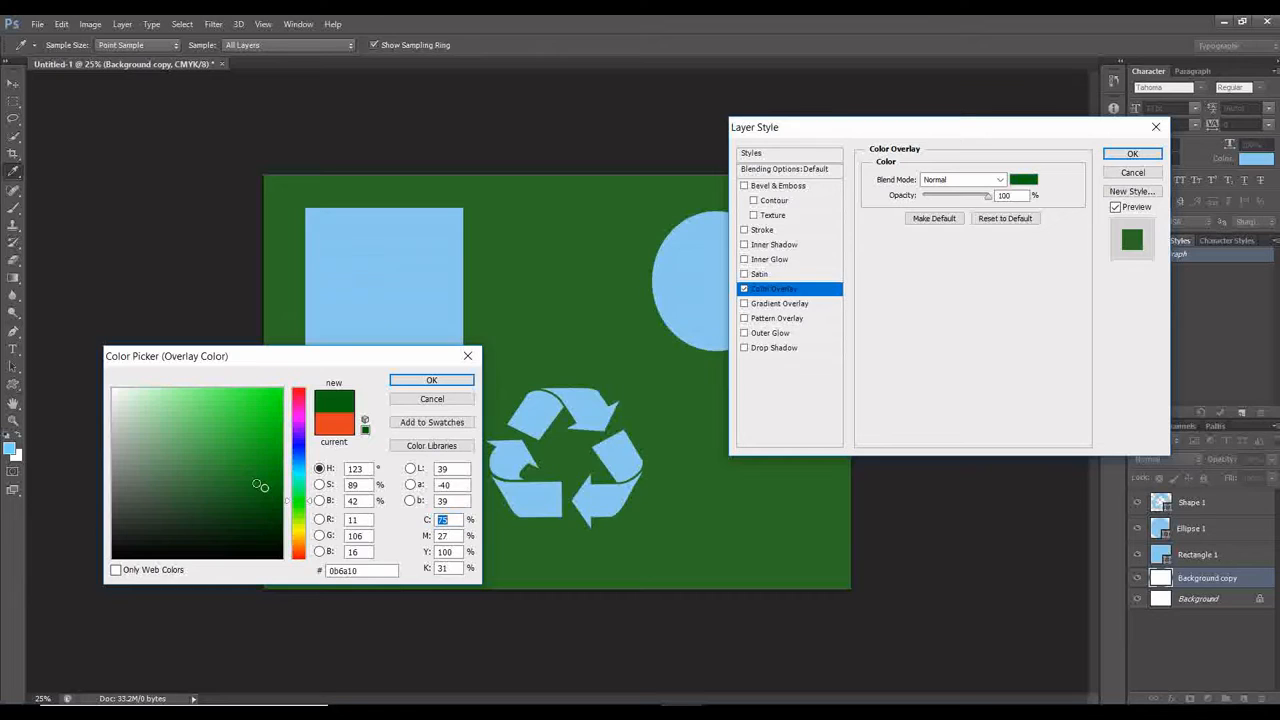
{"action": "left_click", "coordinate": [220, 470]}
{"action": "left_click", "coordinate": [234, 486]}
{"action": "left_click", "coordinate": [245, 492]}
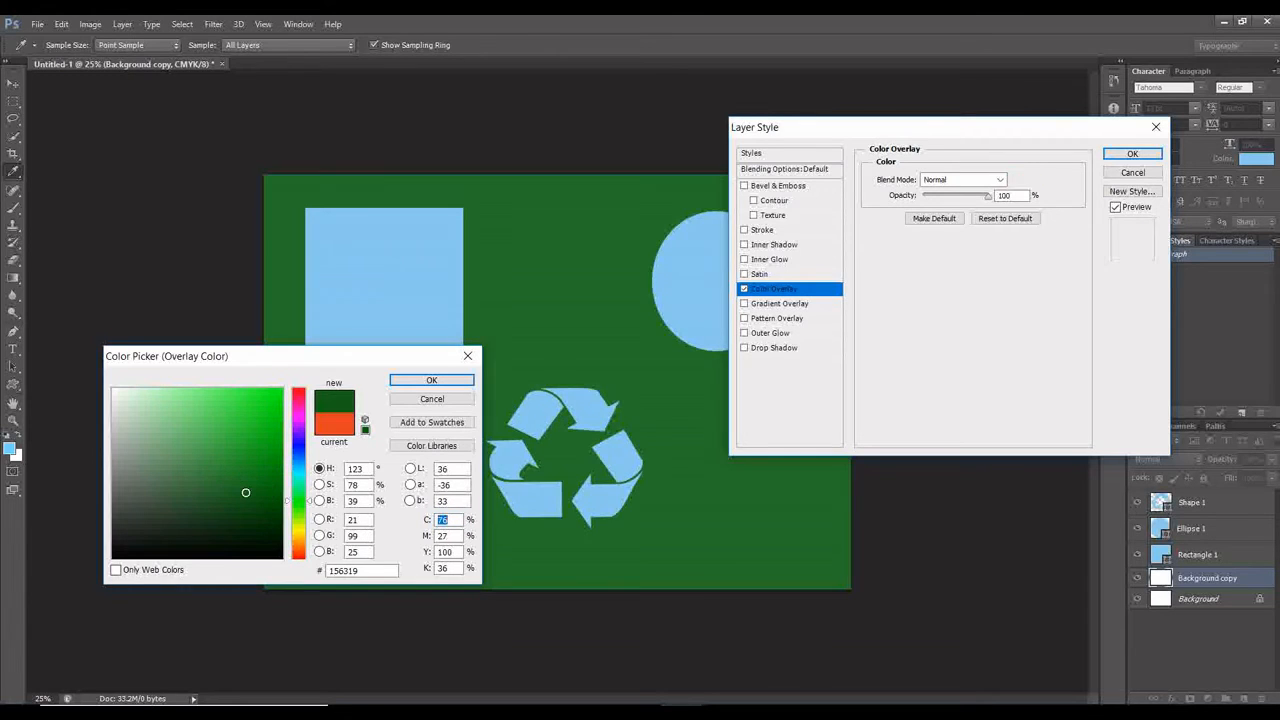
{"action": "left_click", "coordinate": [455, 385]}
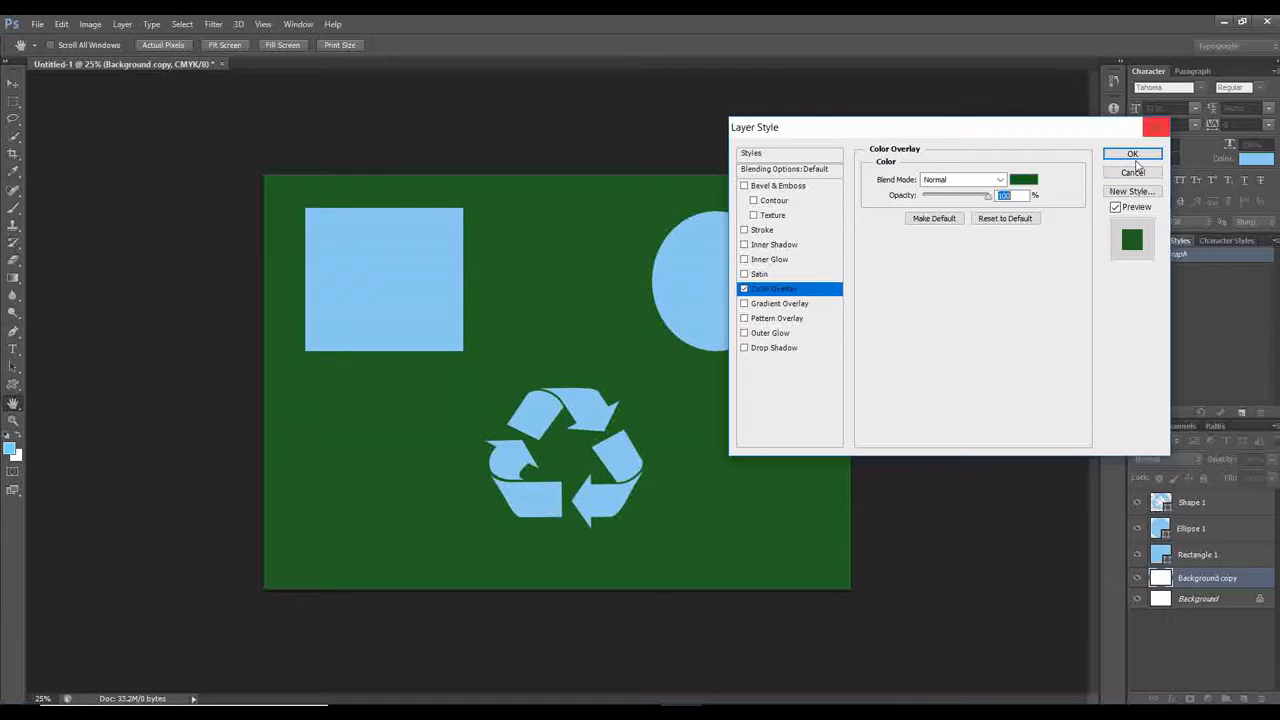
{"action": "left_click", "coordinate": [1134, 155]}
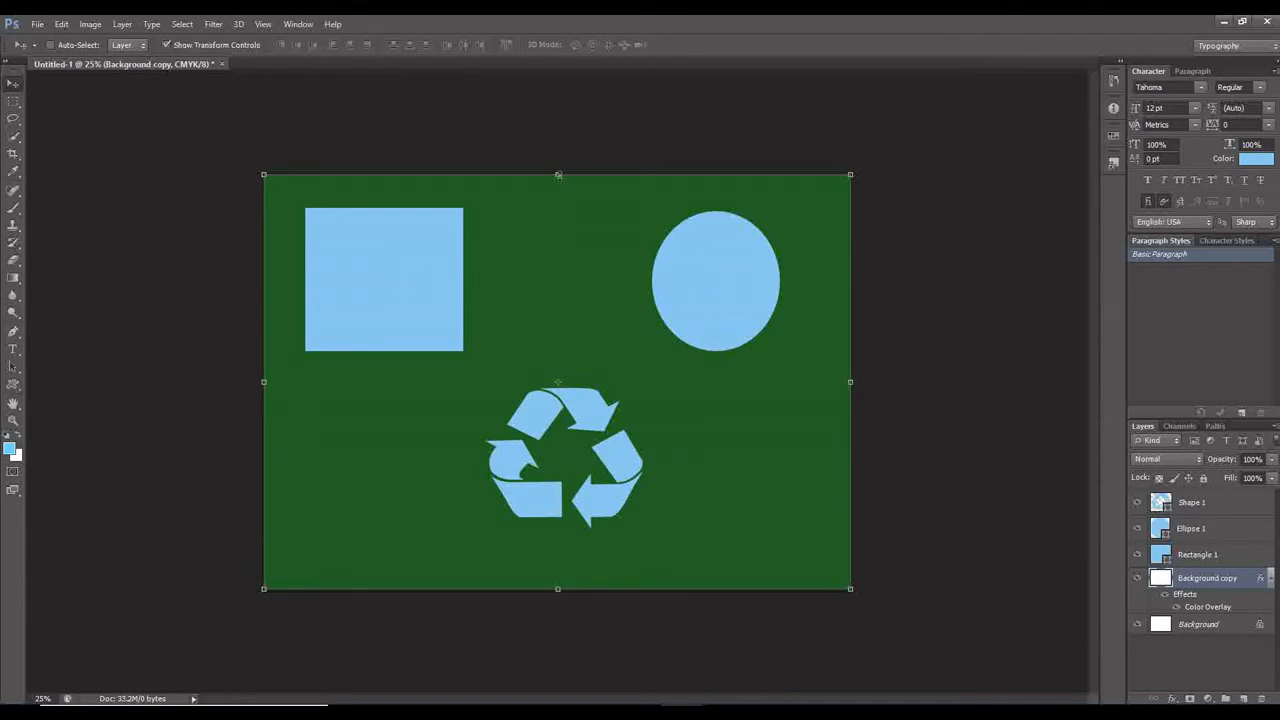
Shrink the green background layer to about 95% width and 93% height, leaving a white border on all four sides, and apply the transformation.
{"action": "left_click_drag", "start_coordinate": [558, 175], "coordinate": [557, 187]}
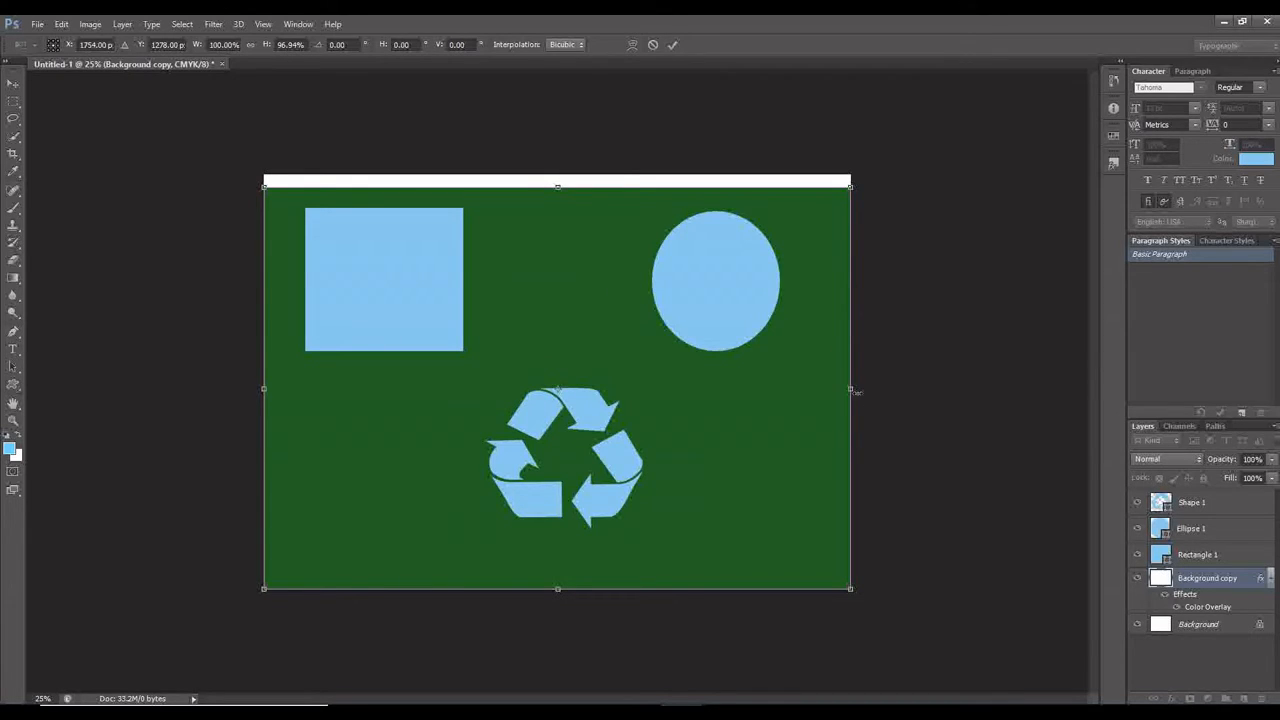
{"action": "left_click_drag", "start_coordinate": [849, 388], "coordinate": [834, 390]}
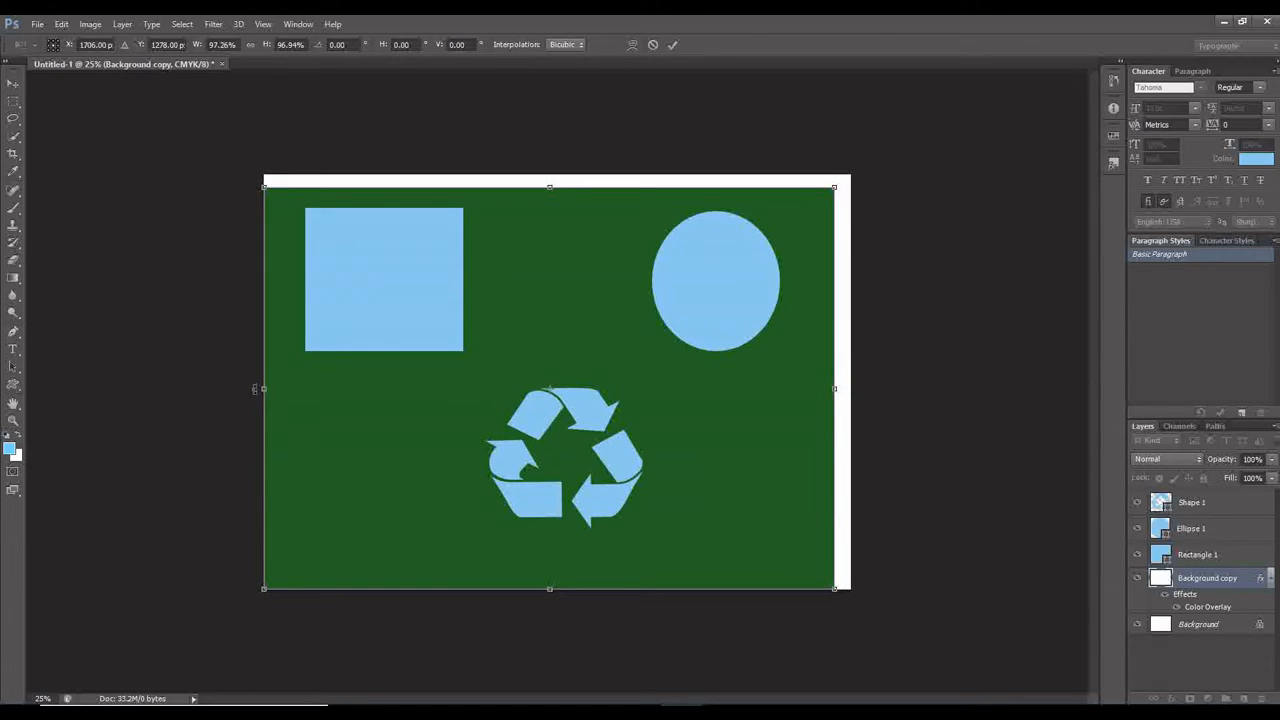
{"action": "left_click_drag", "start_coordinate": [266, 388], "coordinate": [280, 389]}
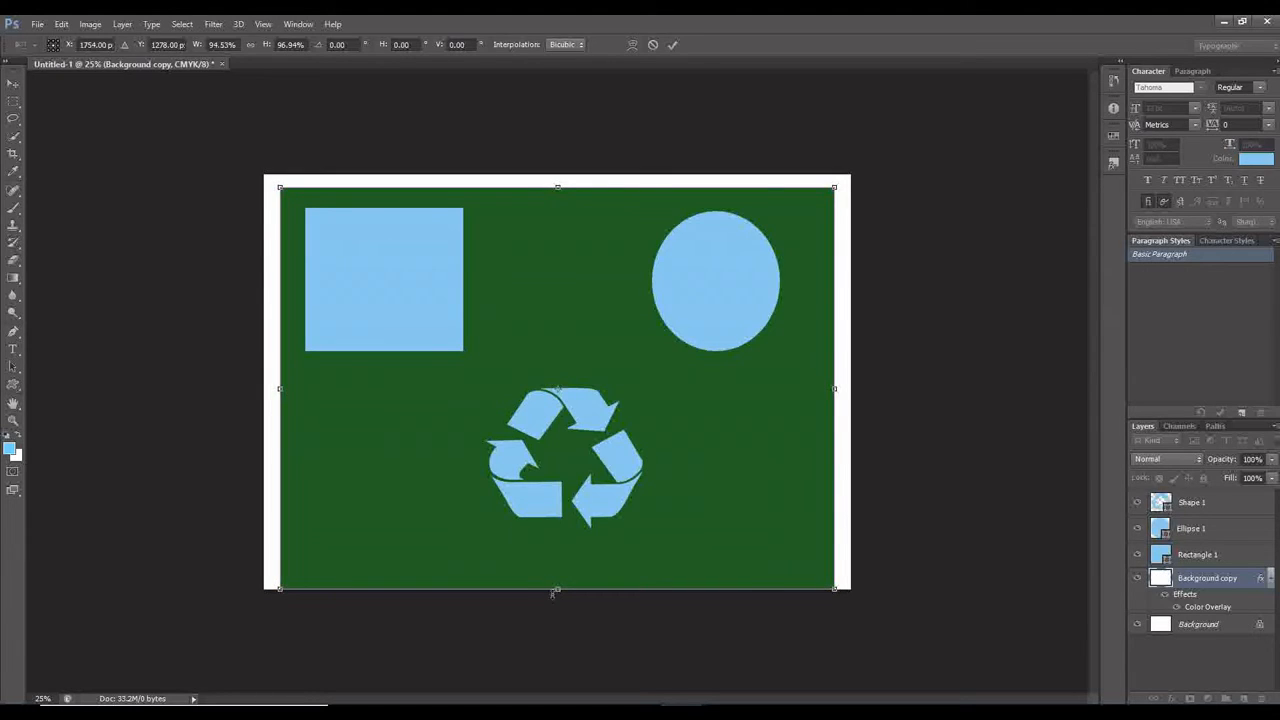
{"action": "left_click_drag", "start_coordinate": [558, 588], "coordinate": [560, 574]}
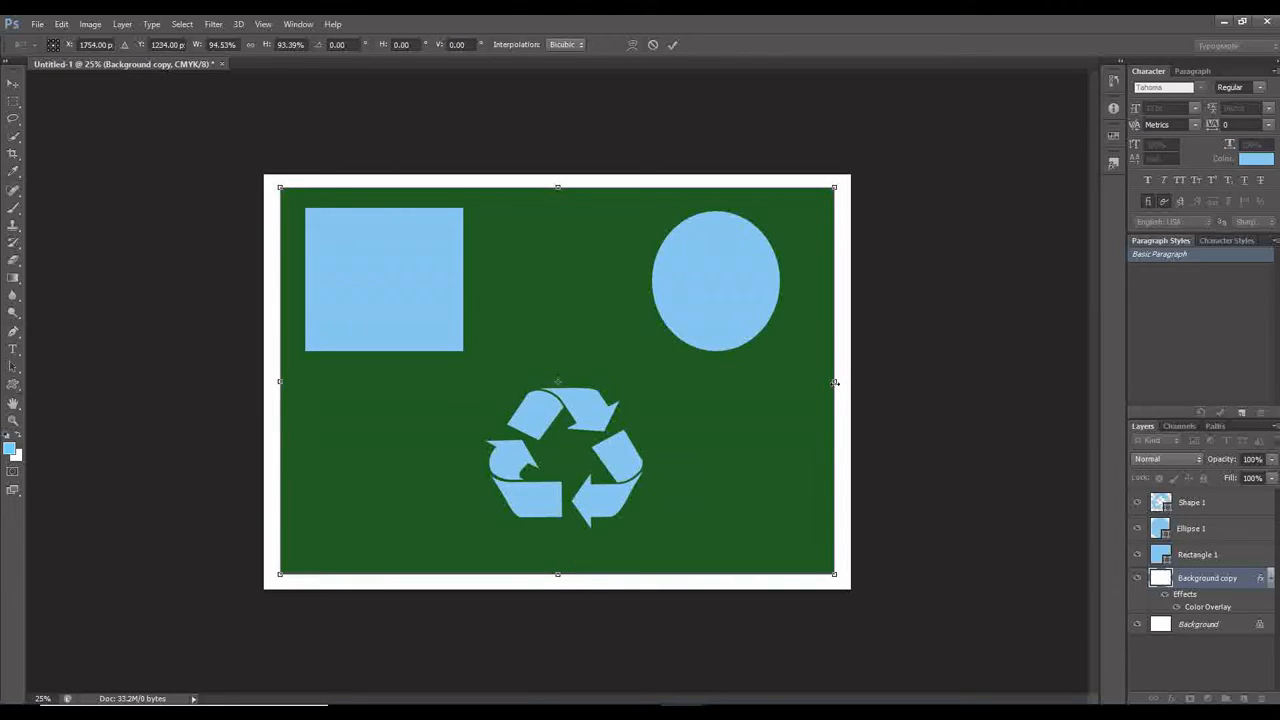
{"action": "left_click_drag", "start_coordinate": [834, 381], "coordinate": [837, 383]}
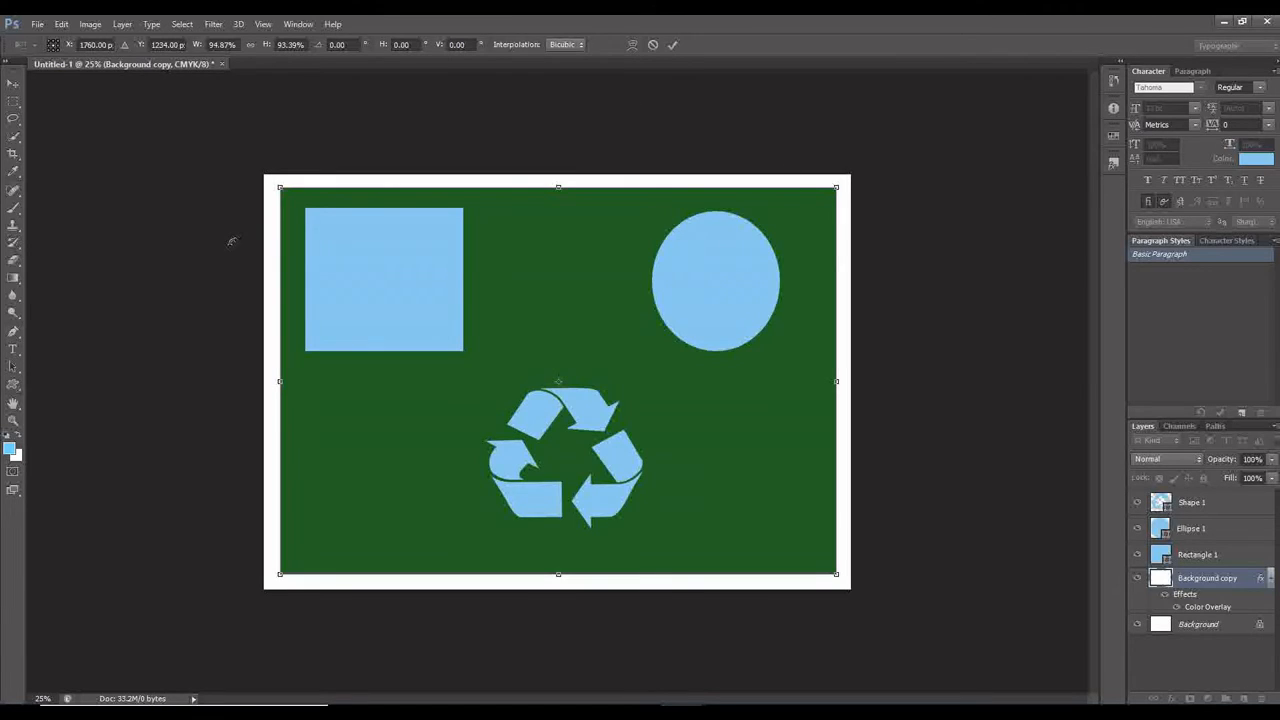
{"action": "left_click", "coordinate": [17, 83]}
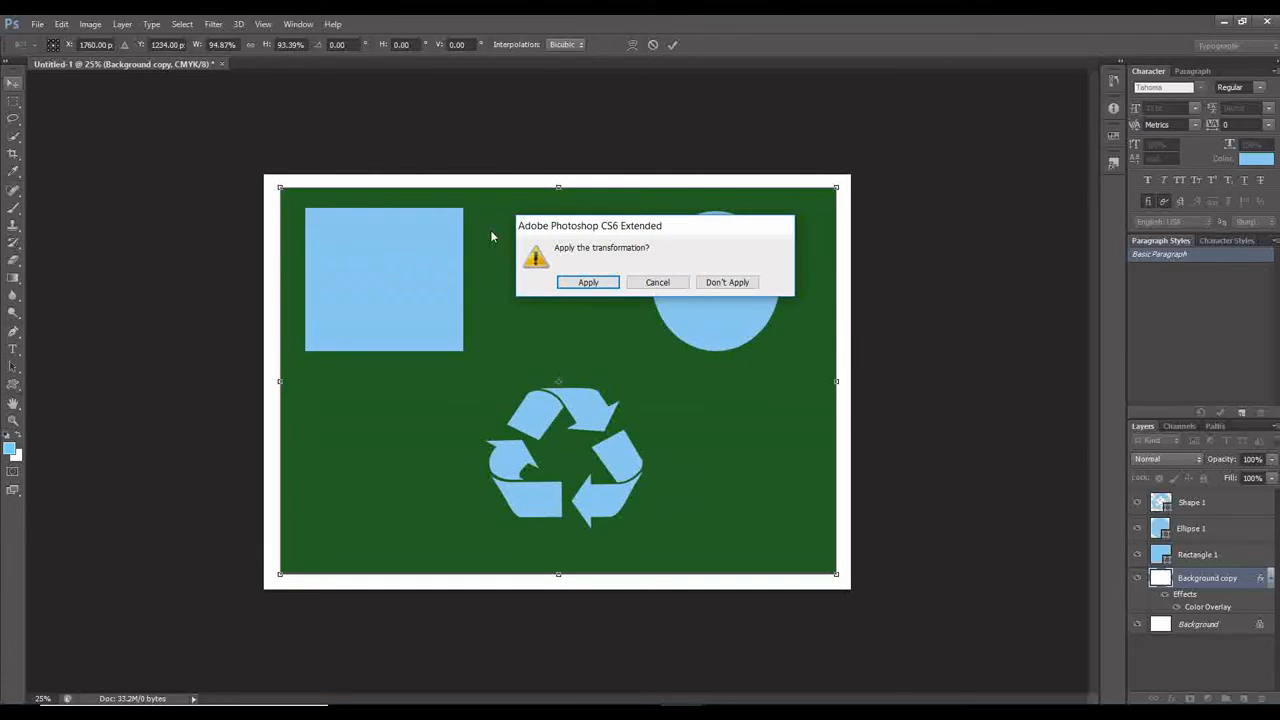
{"action": "left_click", "coordinate": [588, 283]}
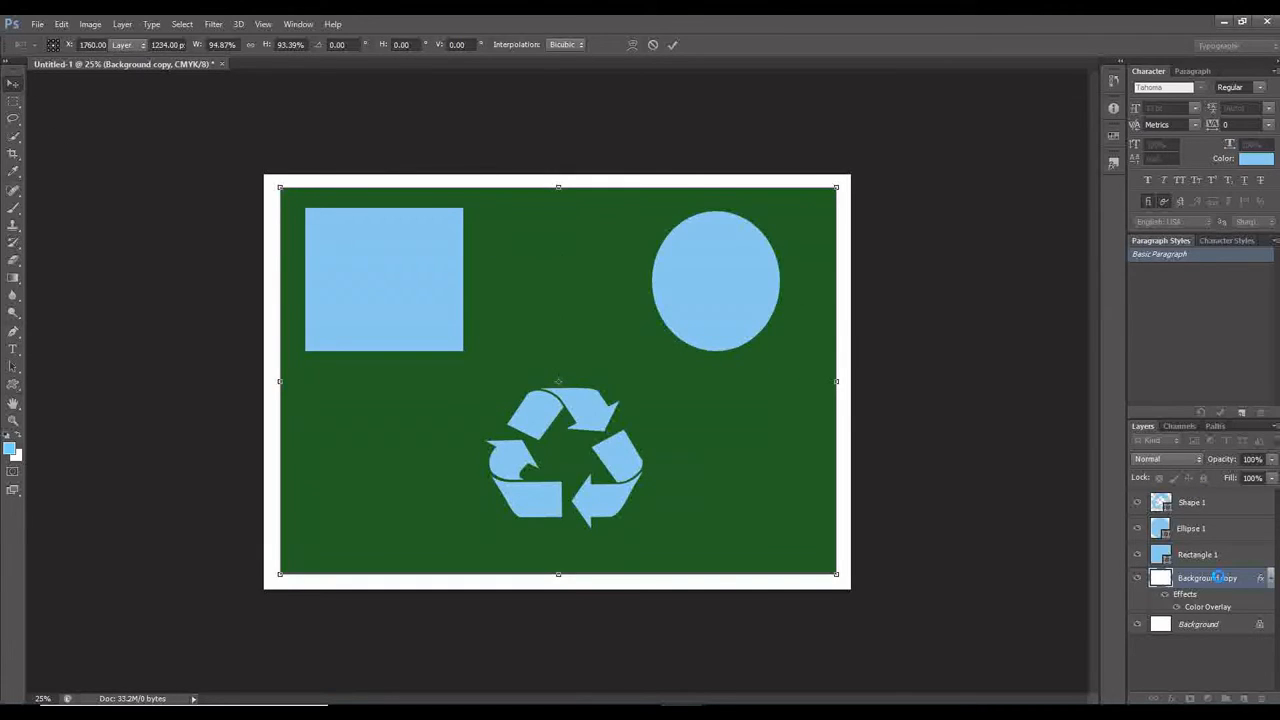
Add a Color Overlay effect to the Shape 1 layer and open its overlay colour for editing.
{"action": "left_click", "coordinate": [1211, 506]}
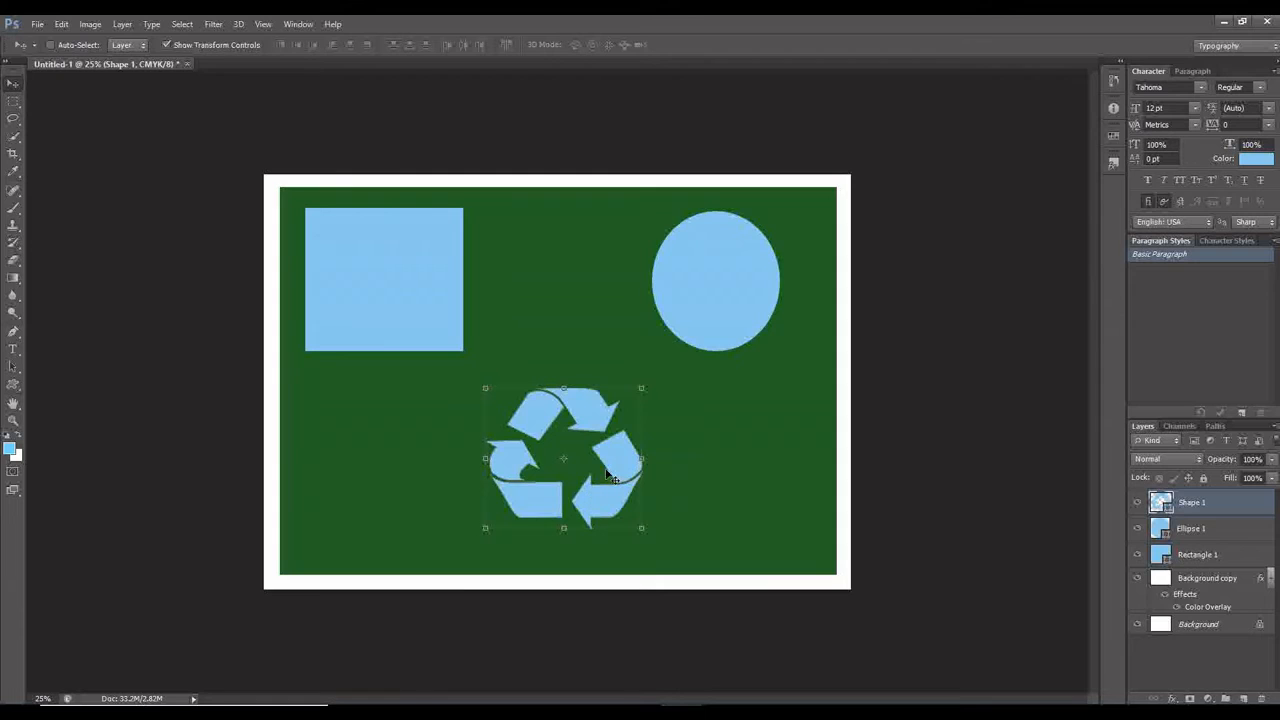
{"action": "left_click", "coordinate": [1174, 698]}
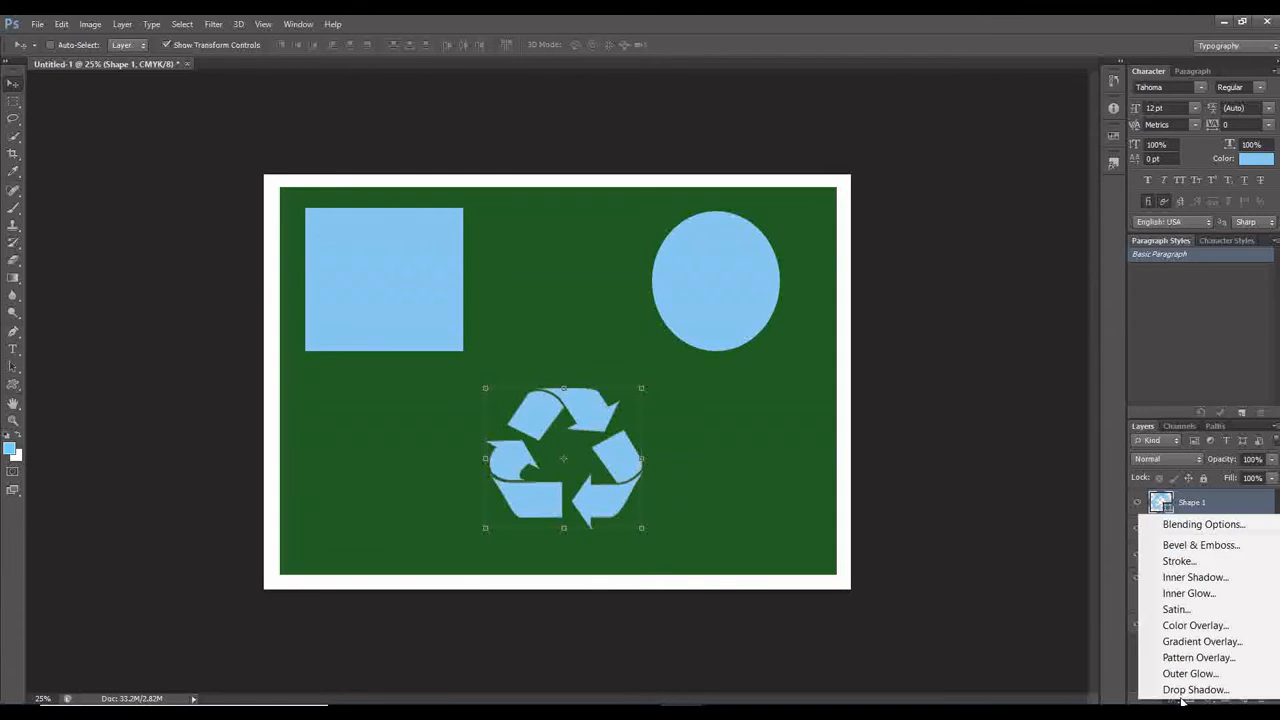
{"action": "left_click", "coordinate": [1196, 626]}
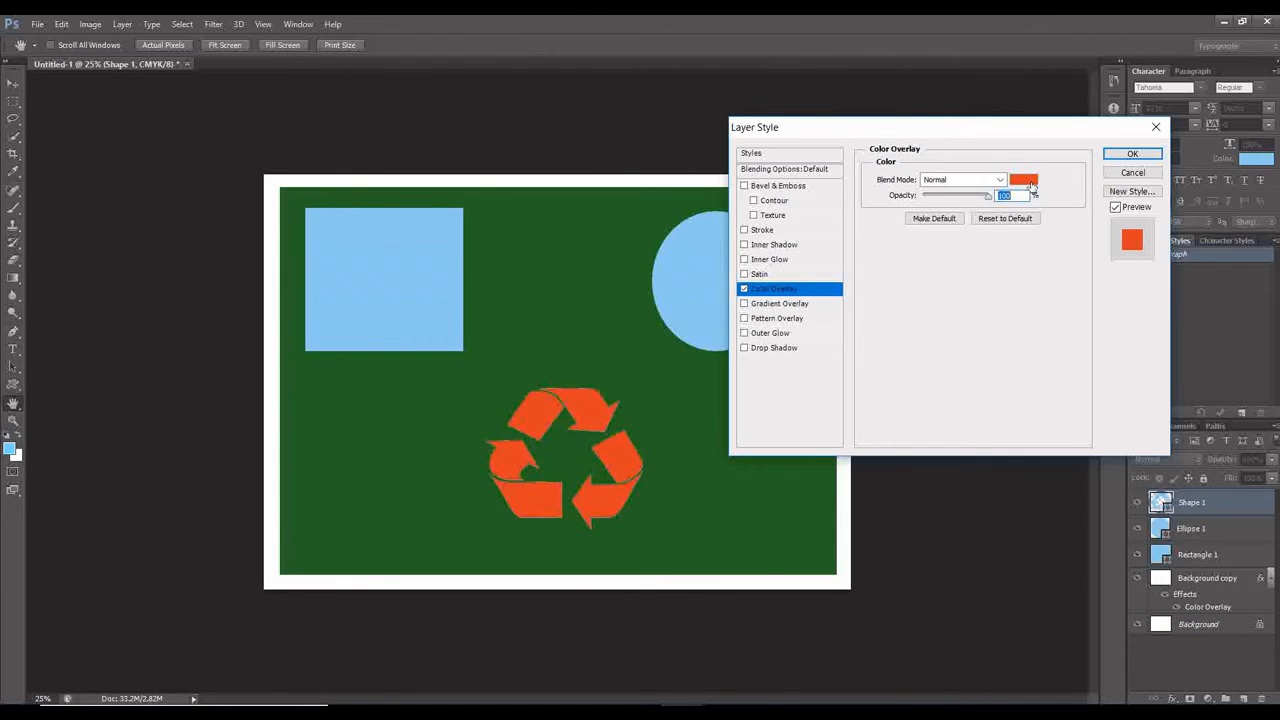
{"action": "left_click", "coordinate": [1027, 181]}
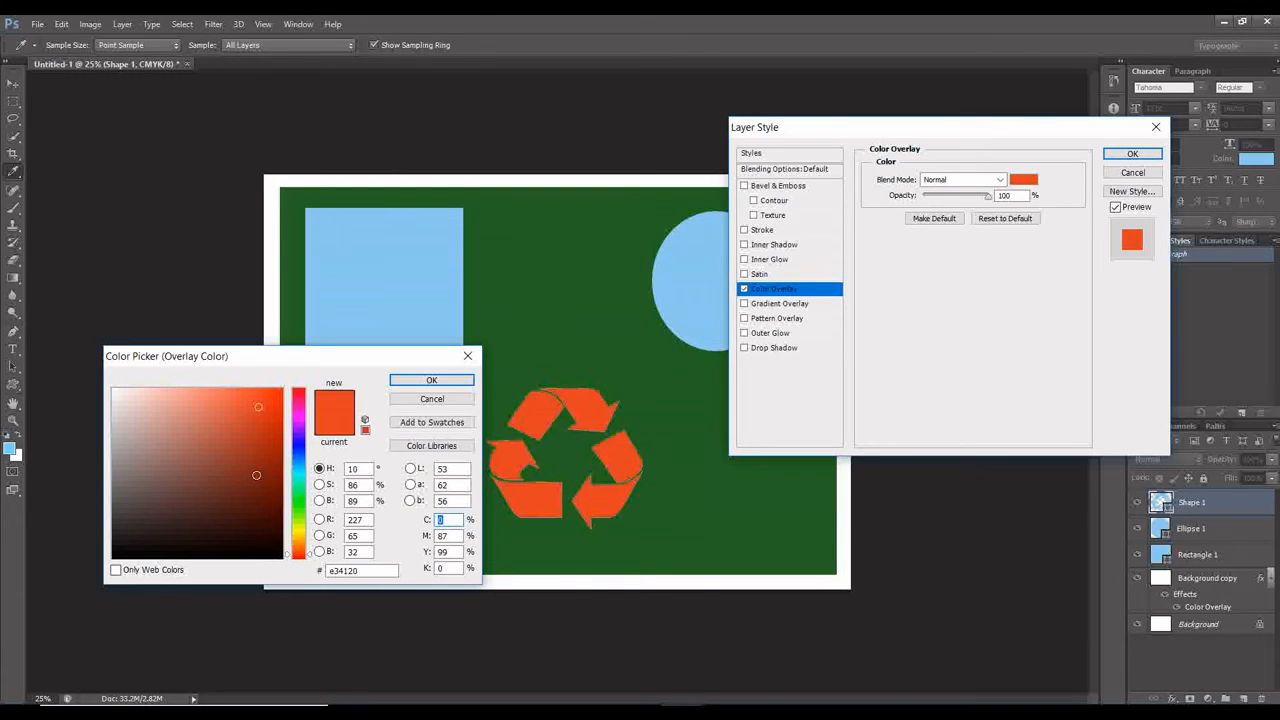
Try red and green overlay colours on the recycling symbol, including bright orange-red e8330d and light green 82cf43.
{"action": "mouse_move", "coordinate": [256, 475]}
{"action": "left_mouse_down"}
{"action": "mouse_move", "coordinate": [252, 529]}
{"action": "mouse_move", "coordinate": [231, 474]}
{"action": "mouse_move", "coordinate": [234, 426]}
{"action": "left_mouse_up"}
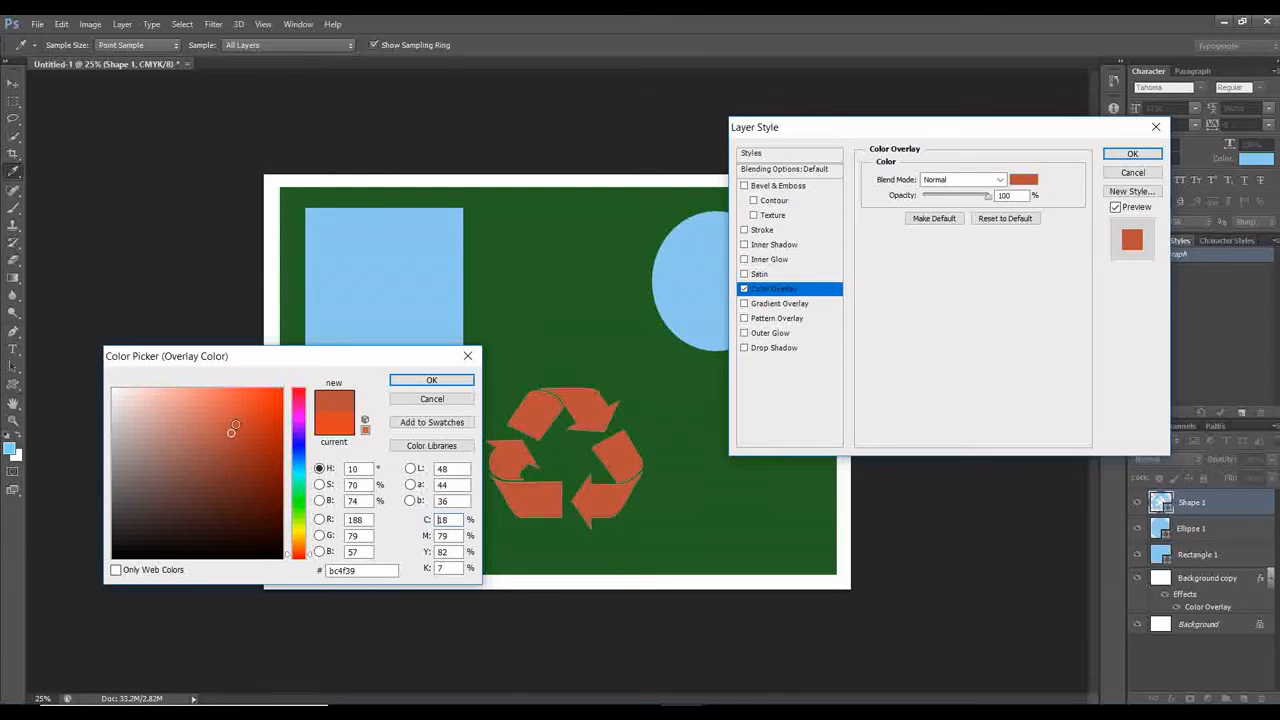
{"action": "left_click", "coordinate": [273, 403]}
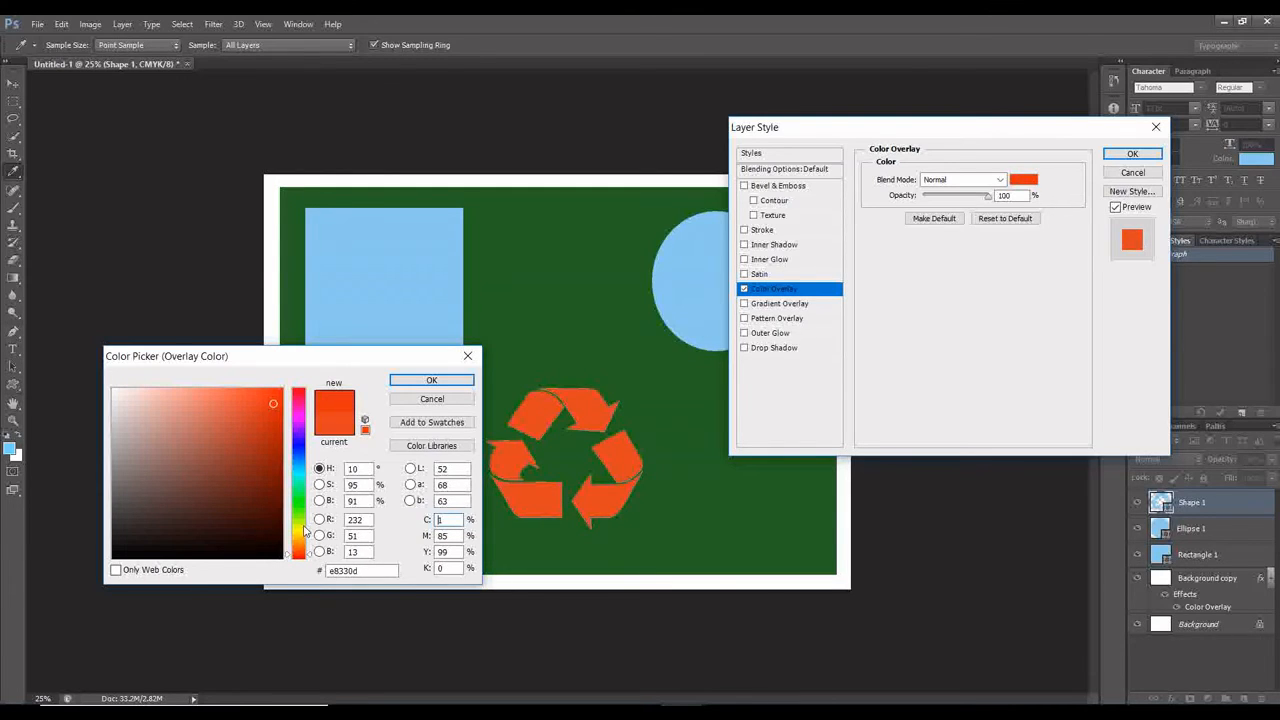
{"action": "left_click", "coordinate": [305, 530]}
{"action": "left_click", "coordinate": [305, 516]}
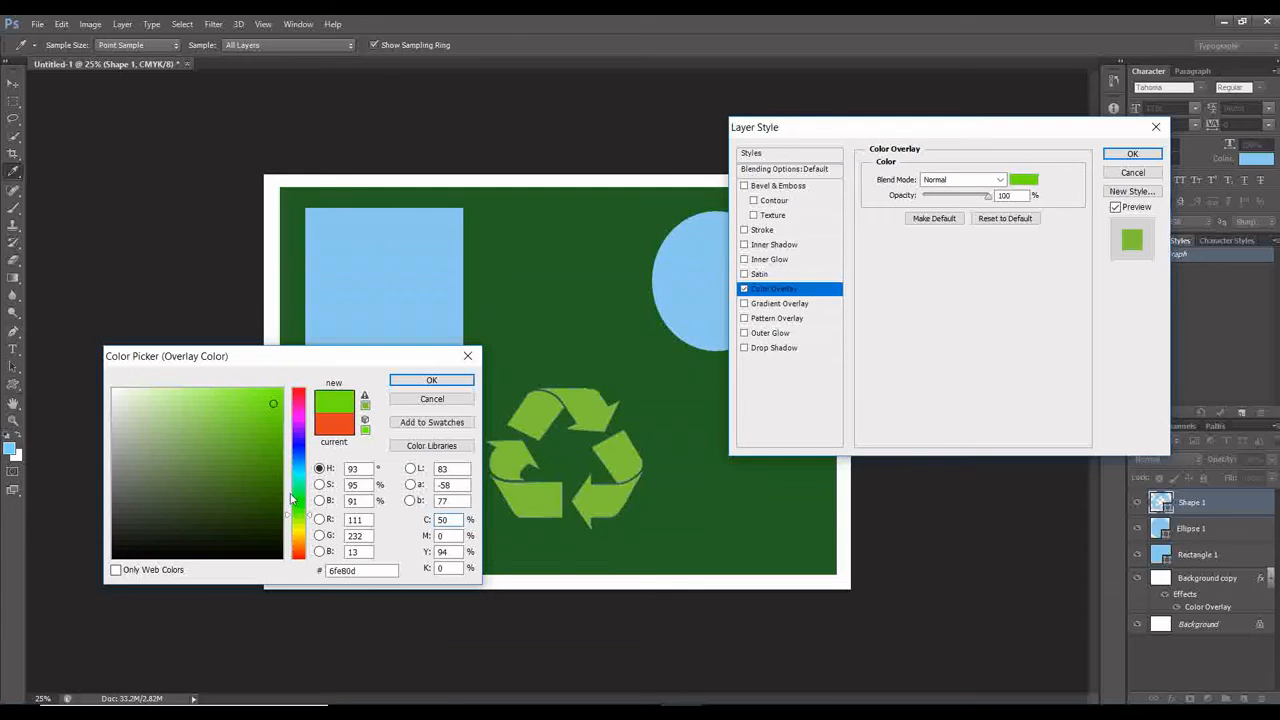
{"action": "left_click", "coordinate": [269, 472]}
{"action": "left_click_drag", "start_coordinate": [274, 418], "coordinate": [227, 420]}
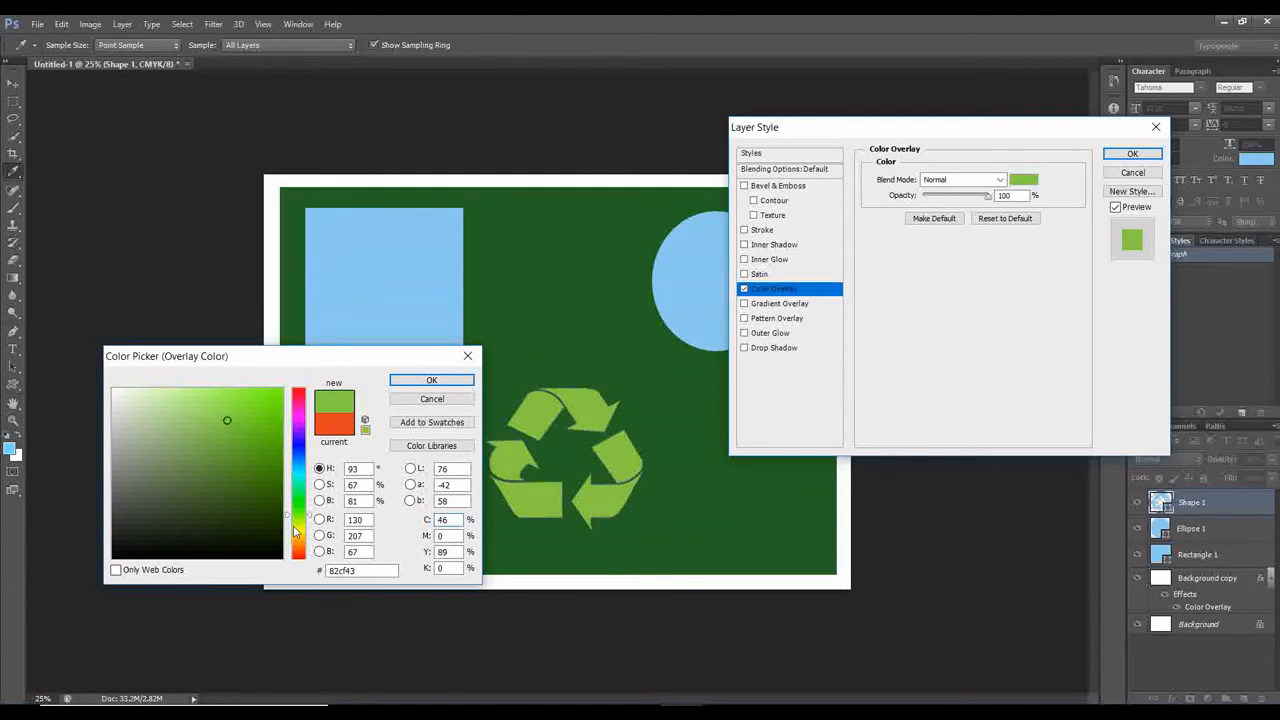
Set the recycling symbol's overlay colour to olive yellow 9aa217 and apply the layer style.
{"action": "left_click", "coordinate": [294, 528]}
{"action": "left_click", "coordinate": [258, 453]}
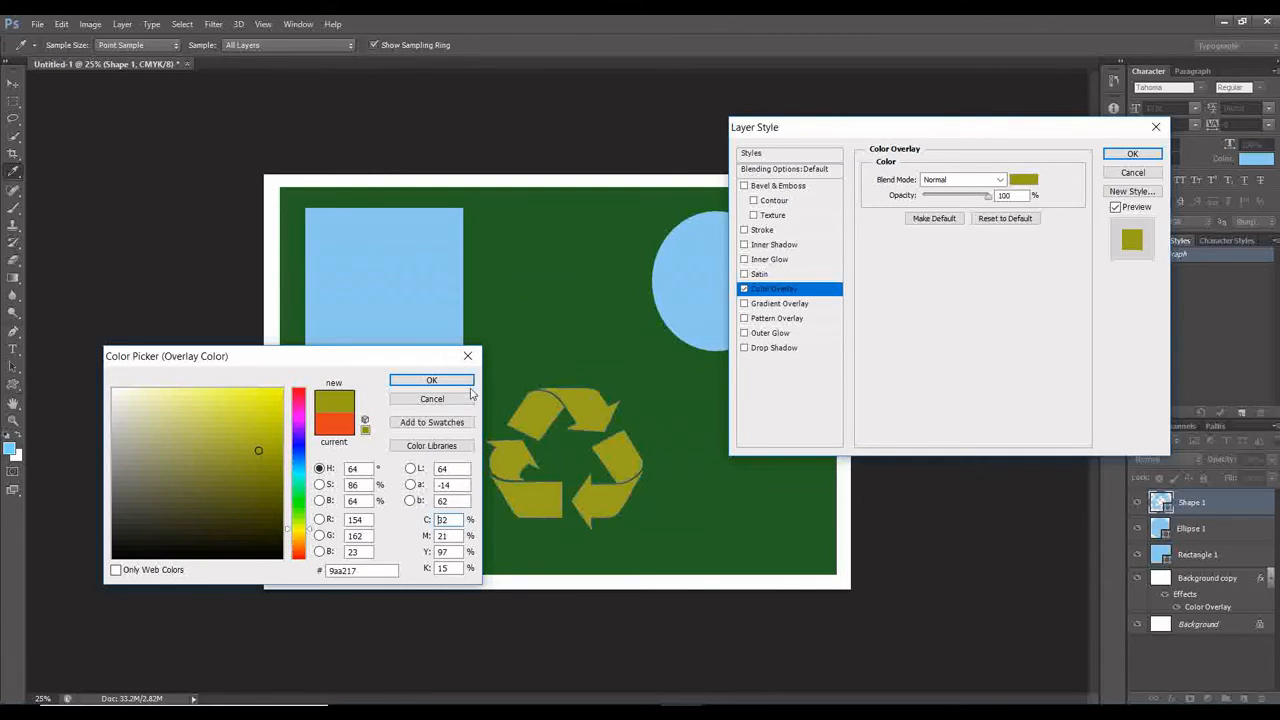
{"action": "left_click", "coordinate": [431, 381]}
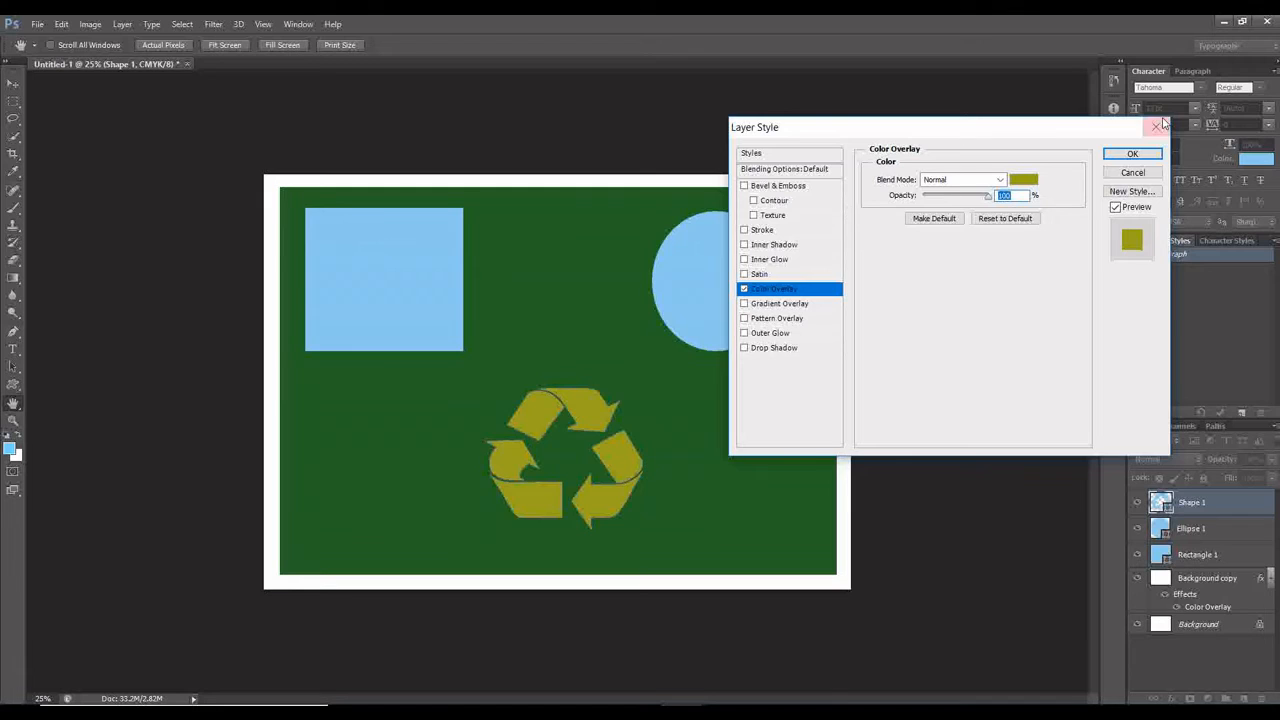
{"action": "left_click", "coordinate": [1152, 155]}
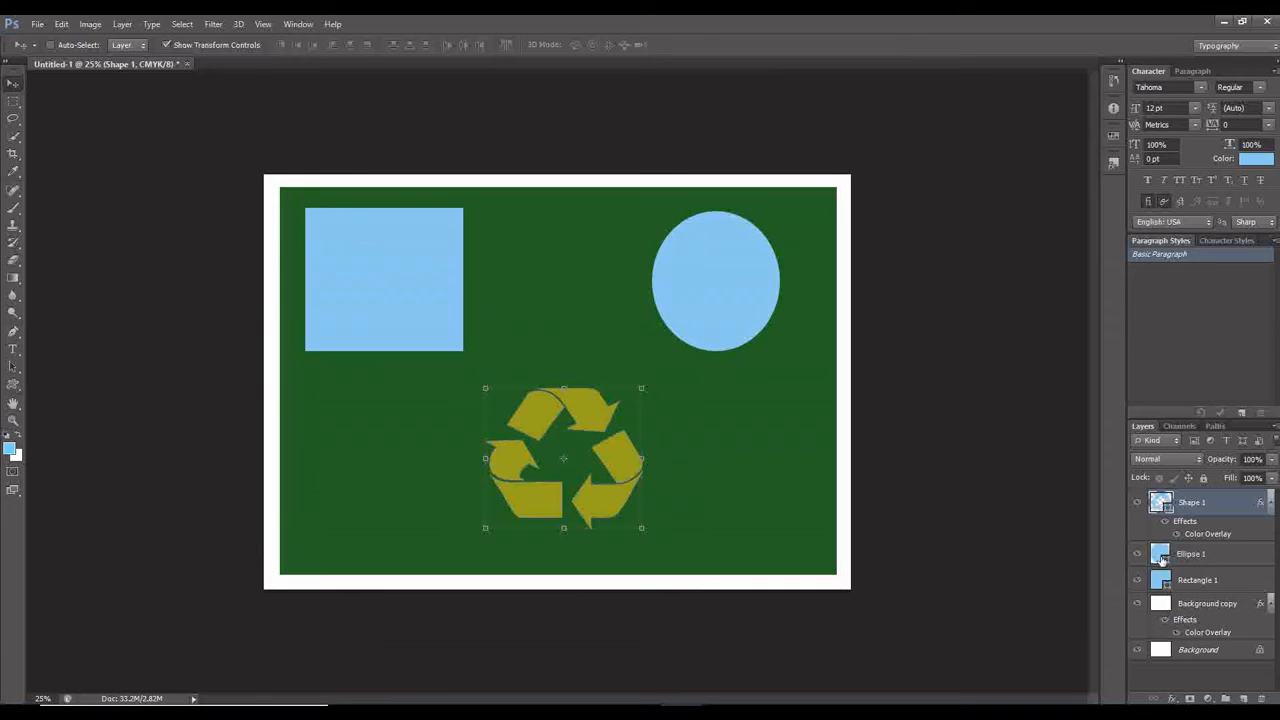
Add a Color Overlay effect to the Ellipse 1 layer and open its overlay colour for editing.
{"action": "left_click", "coordinate": [1227, 559]}
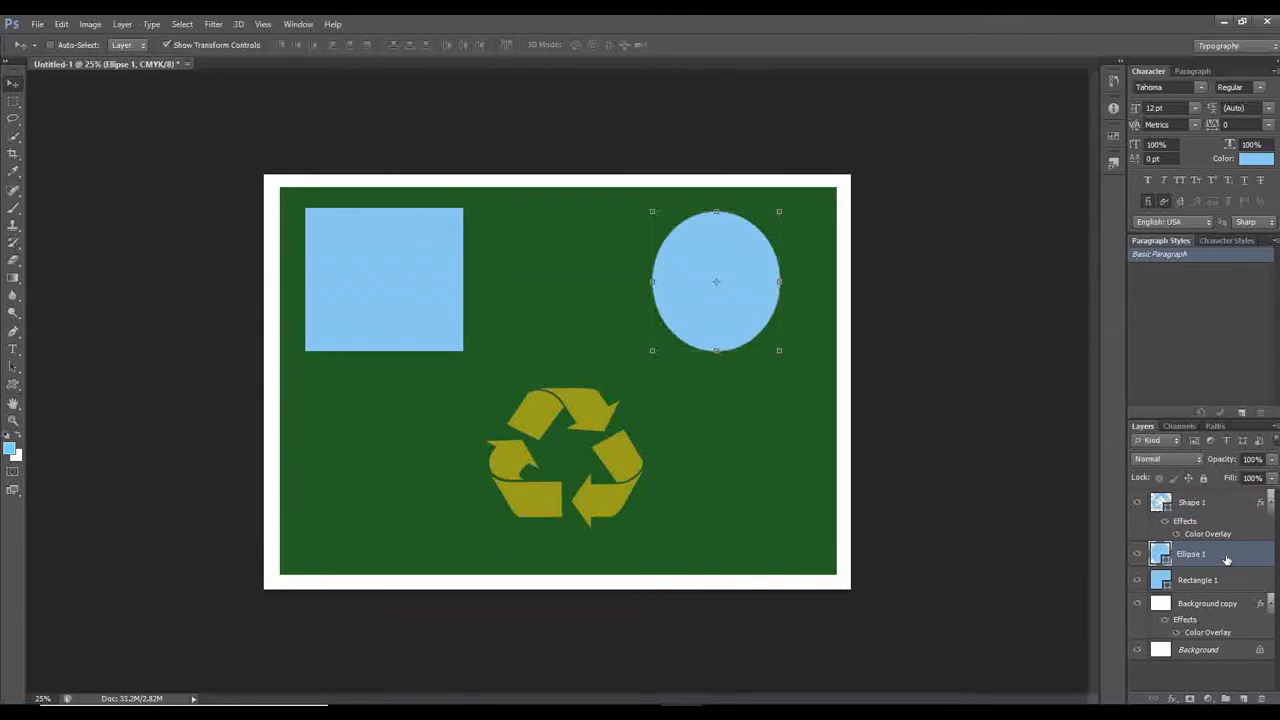
{"action": "left_click", "coordinate": [1174, 698]}
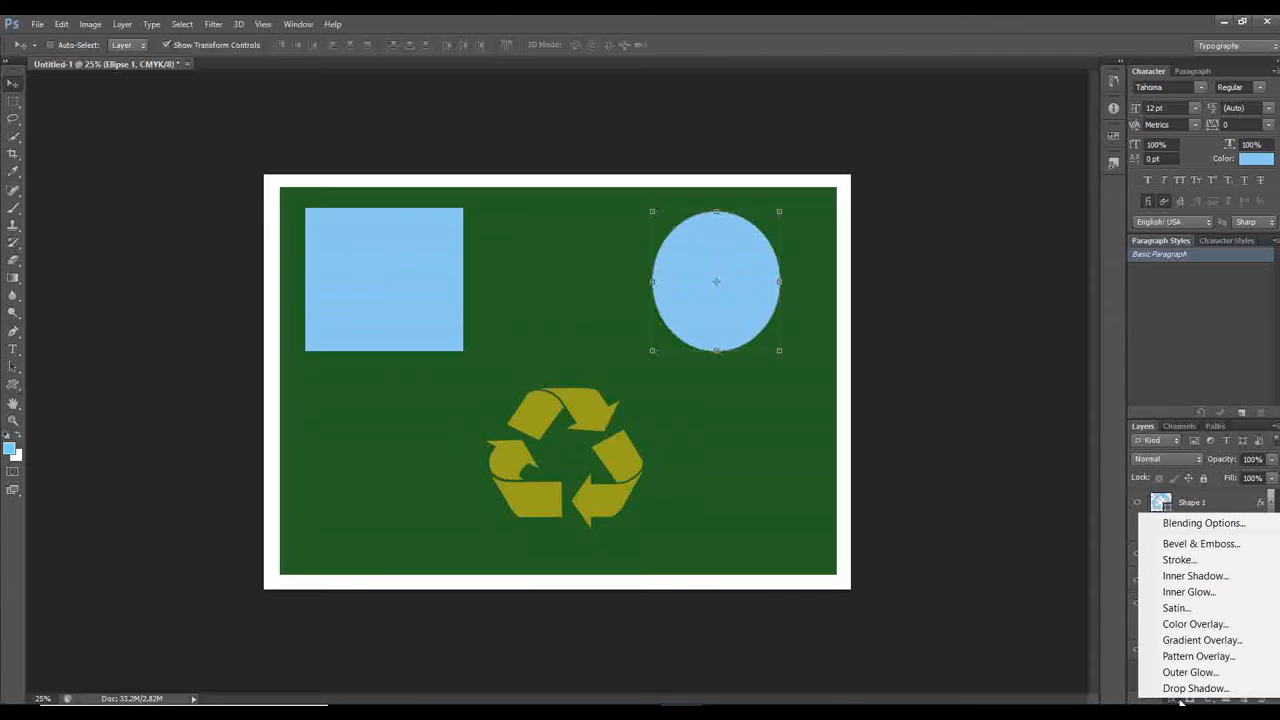
{"action": "left_click", "coordinate": [1195, 624]}
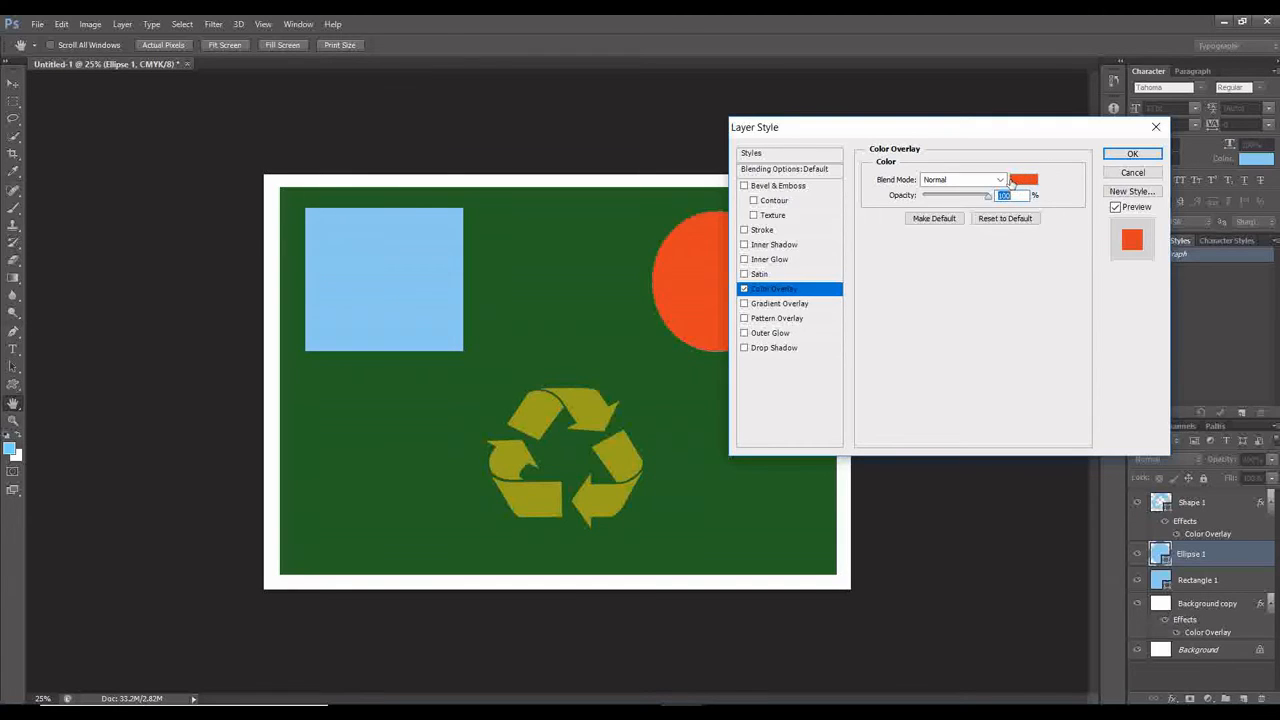
{"action": "left_click", "coordinate": [1031, 186]}
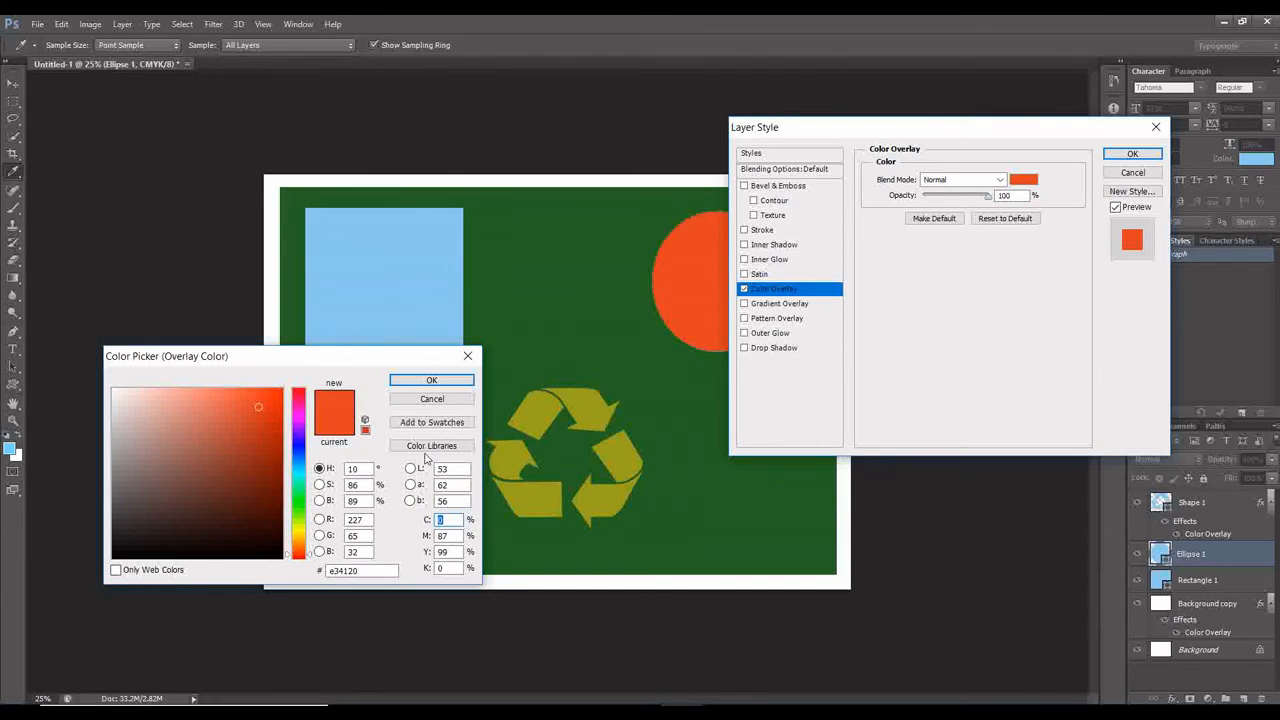
Try amber e3b720, green 72e320 and yellow-green b3e320 as the ellipse's overlay colour.
{"action": "left_click_drag", "start_coordinate": [300, 458], "coordinate": [298, 541]}
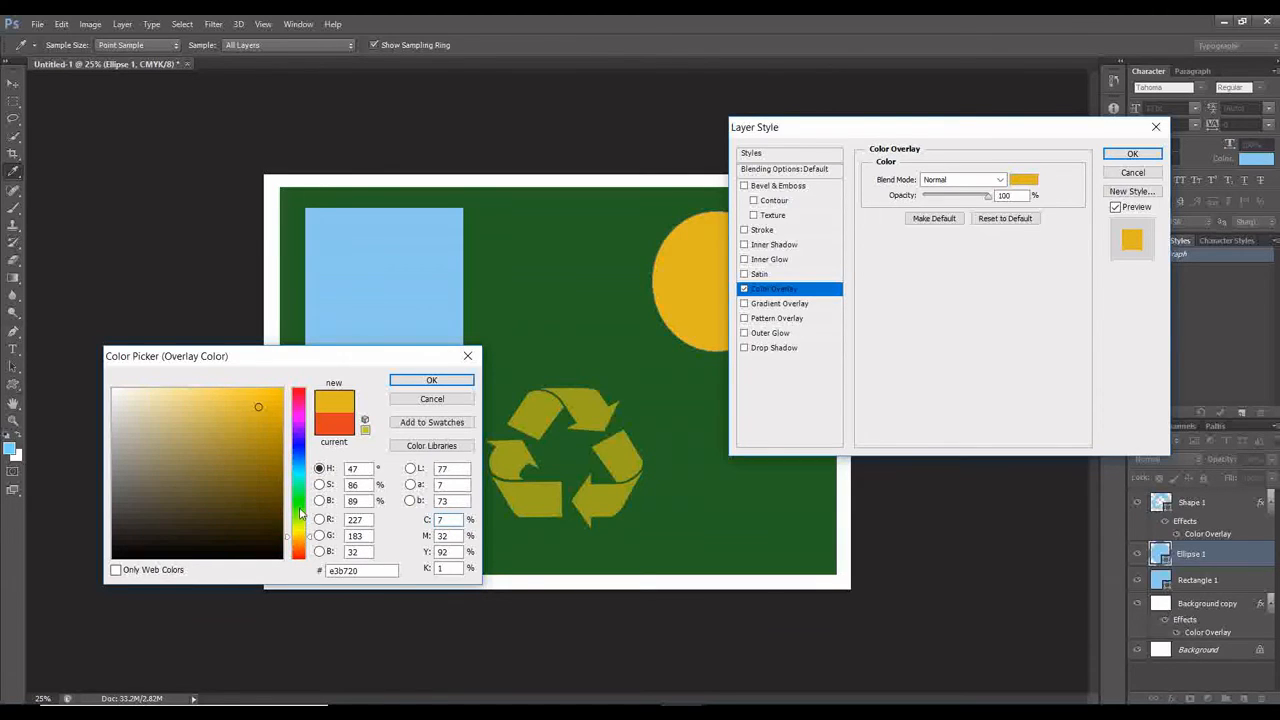
{"action": "left_click", "coordinate": [300, 497]}
{"action": "left_click", "coordinate": [300, 514]}
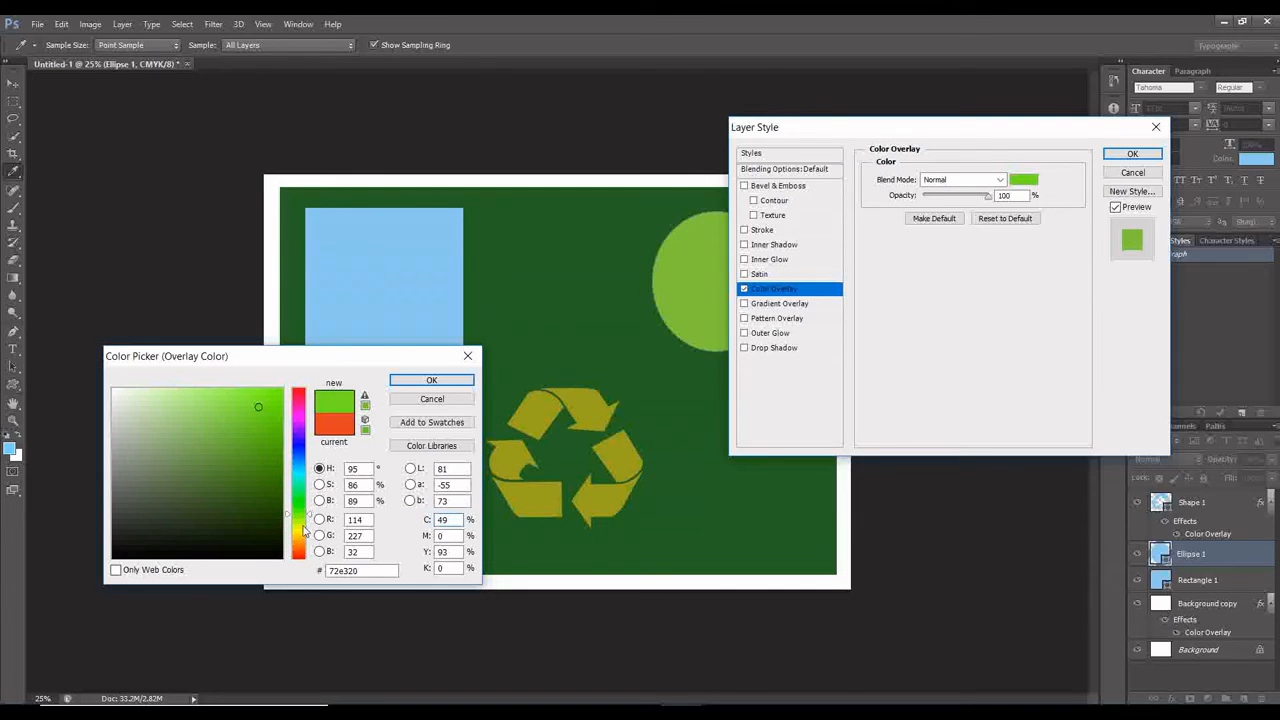
{"action": "left_click", "coordinate": [301, 525]}
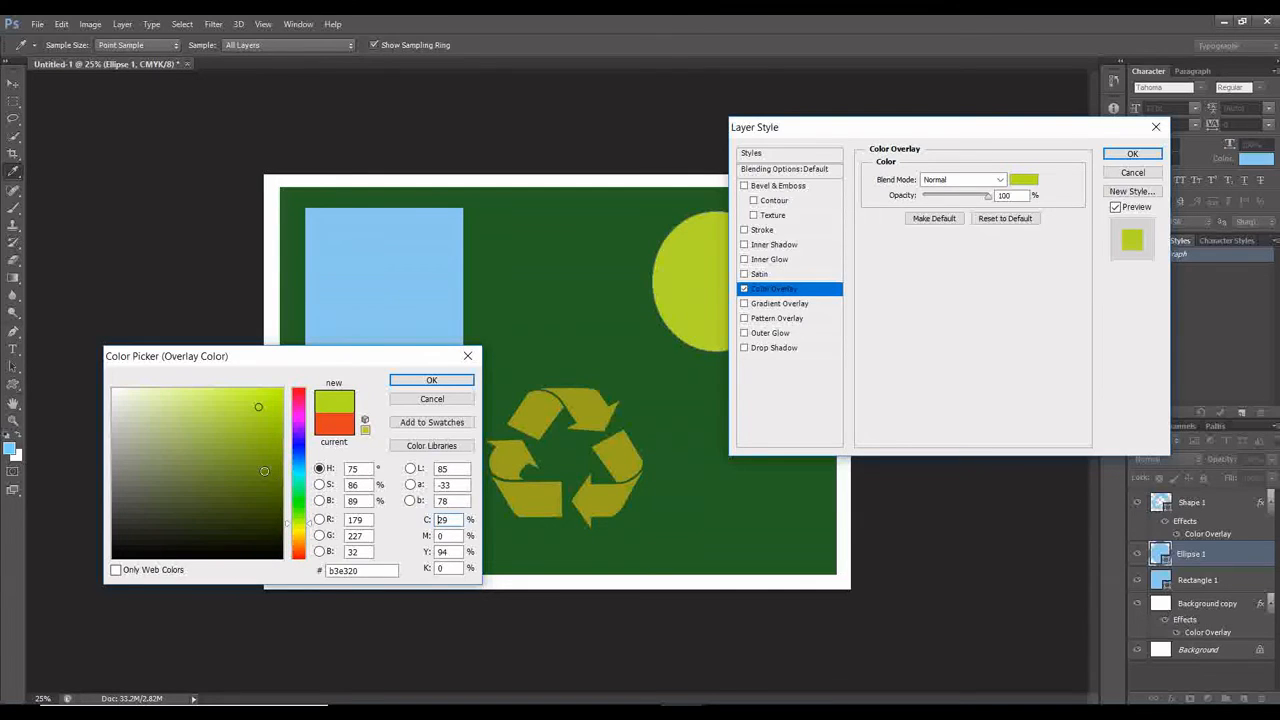
{"action": "left_click", "coordinate": [264, 471]}
{"action": "left_click", "coordinate": [251, 424]}
Set the ellipse's overlay colour to very dark maroon 3c030b and apply the layer style.
{"action": "left_click", "coordinate": [273, 519]}
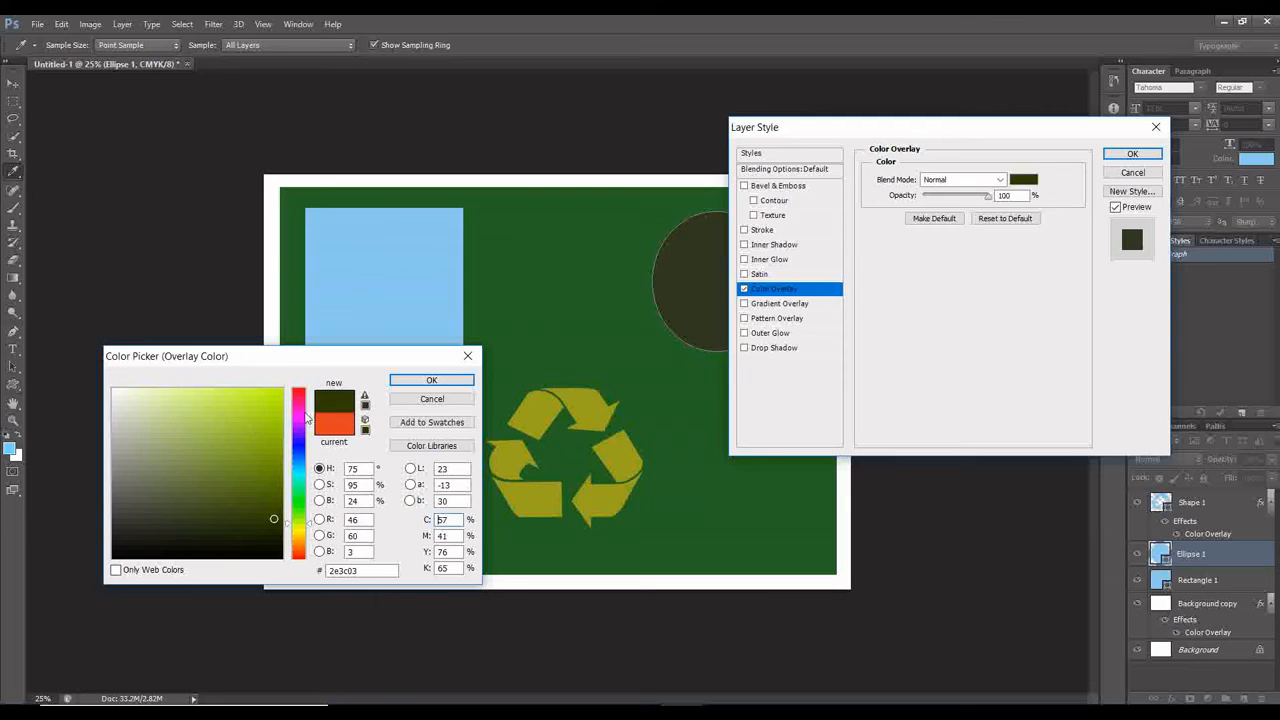
{"action": "left_click", "coordinate": [300, 392]}
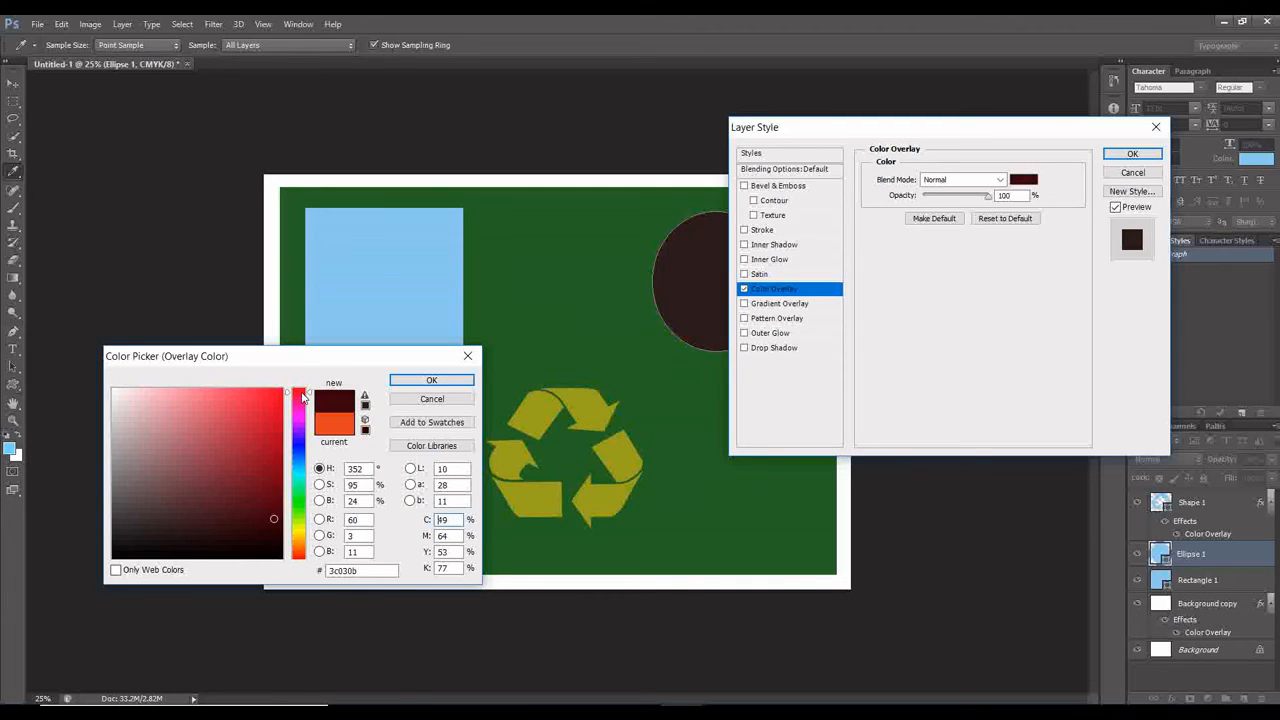
{"action": "left_click", "coordinate": [432, 381]}
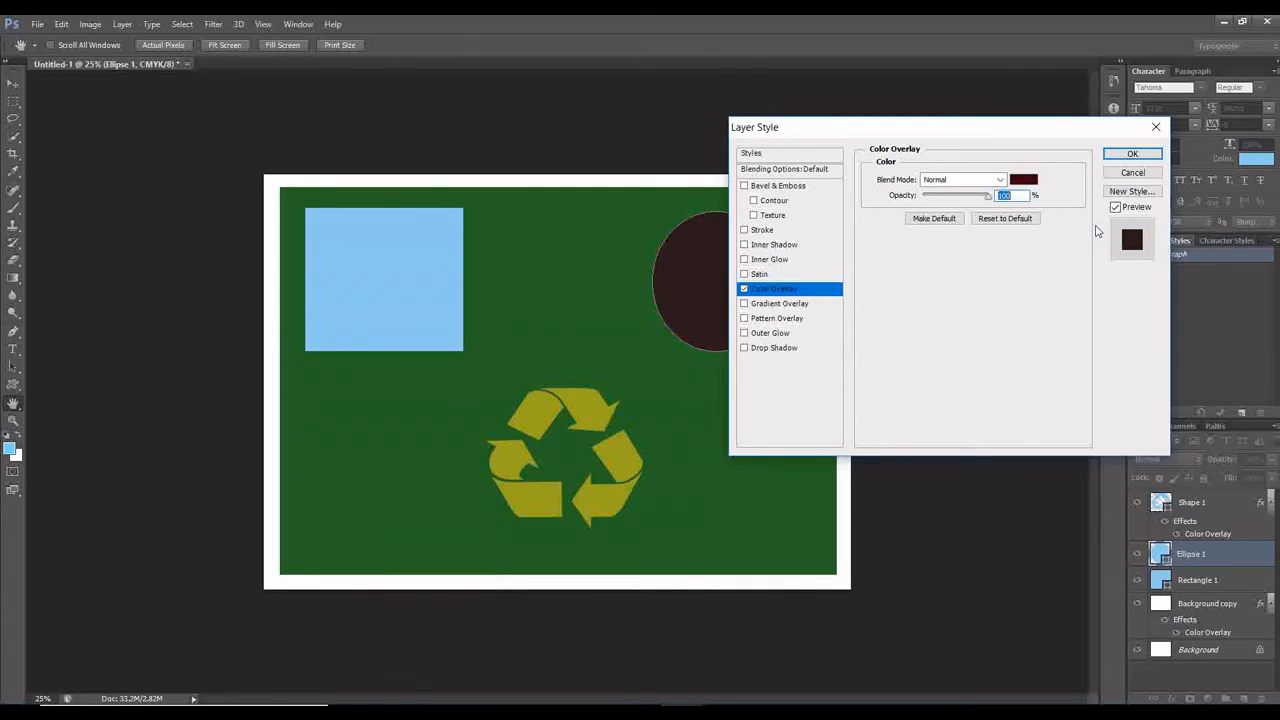
{"action": "left_click", "coordinate": [1134, 156]}
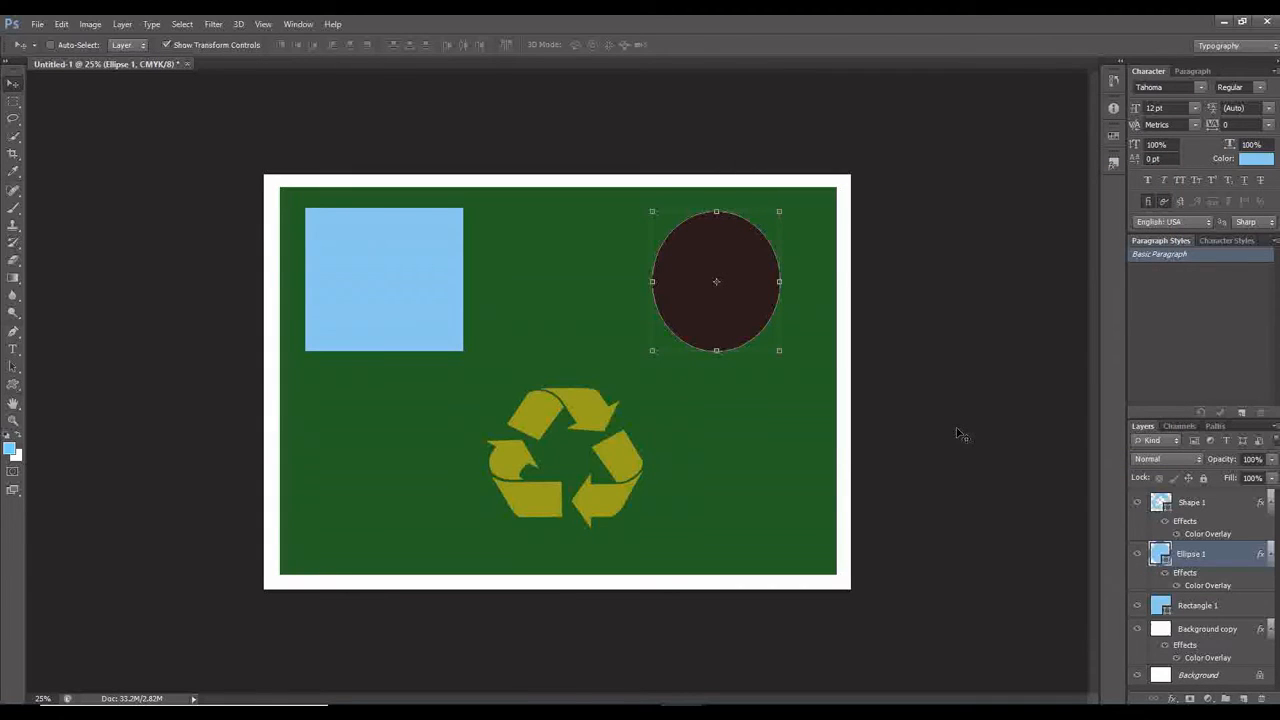
Add a Color Overlay effect to the Rectangle 1 layer and open its overlay colour for editing.
{"action": "left_click", "coordinate": [1222, 605]}
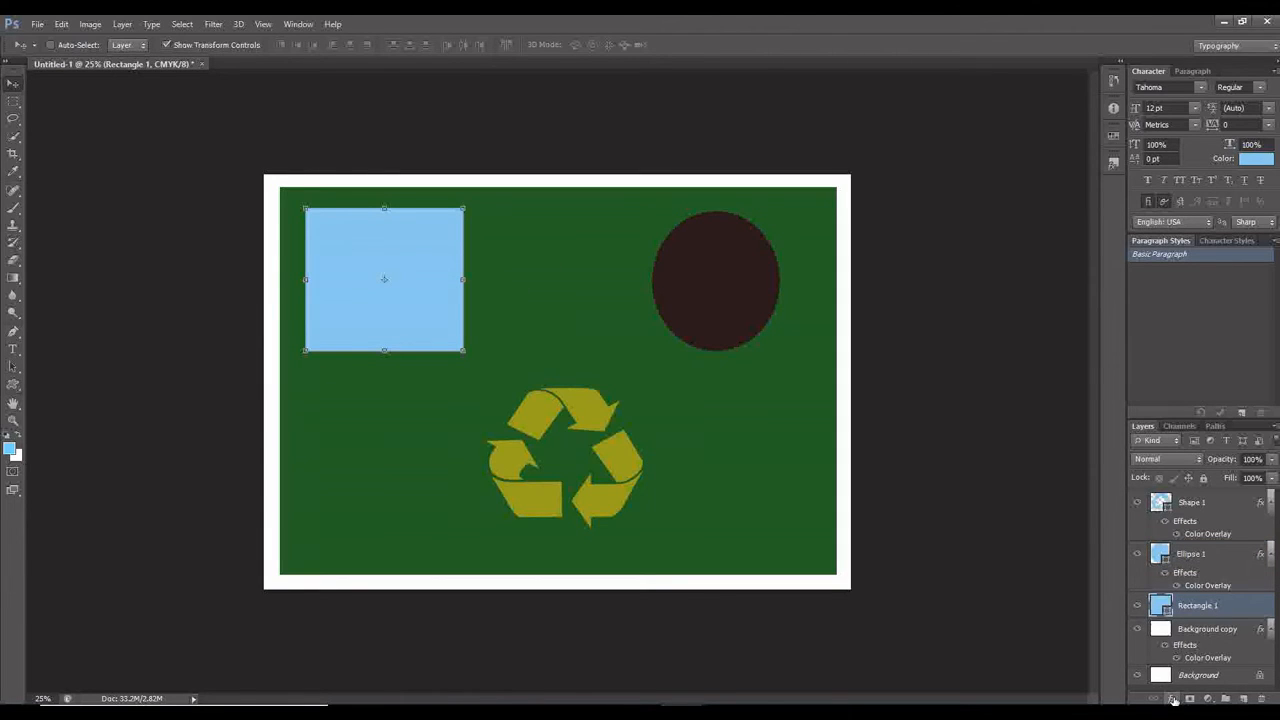
{"action": "left_click", "coordinate": [1174, 699]}
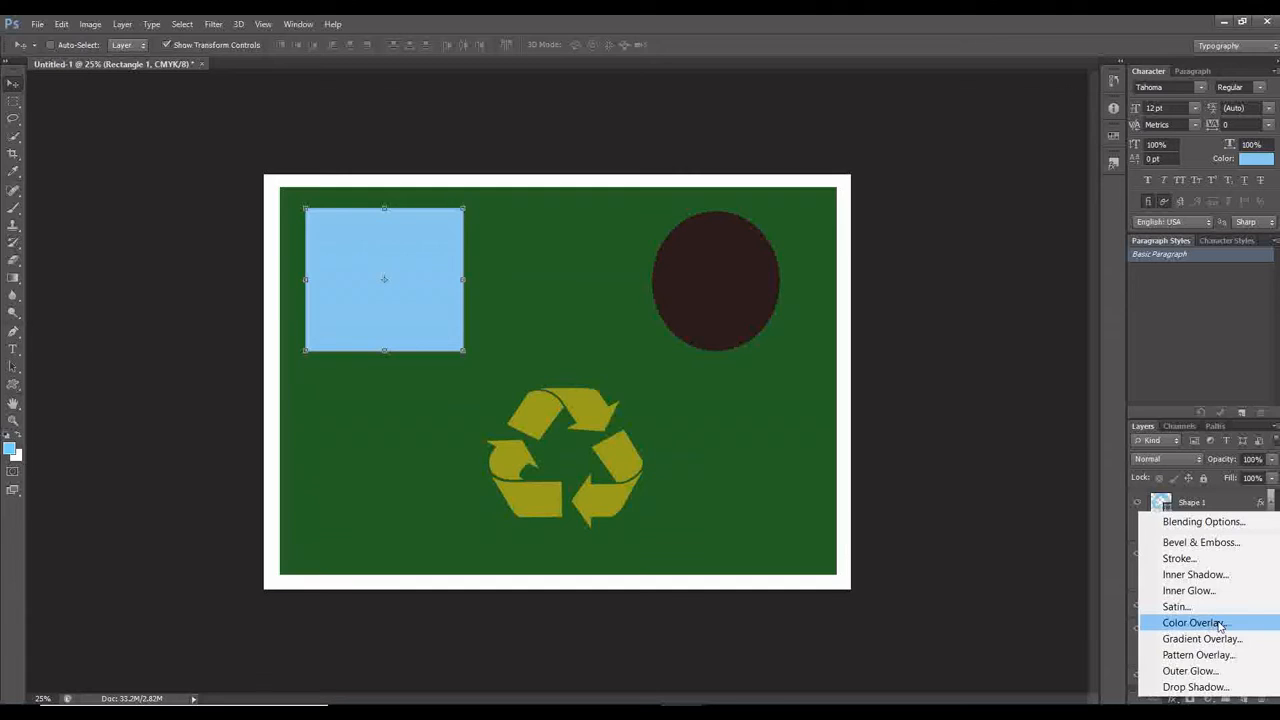
{"action": "left_click", "coordinate": [1219, 623]}
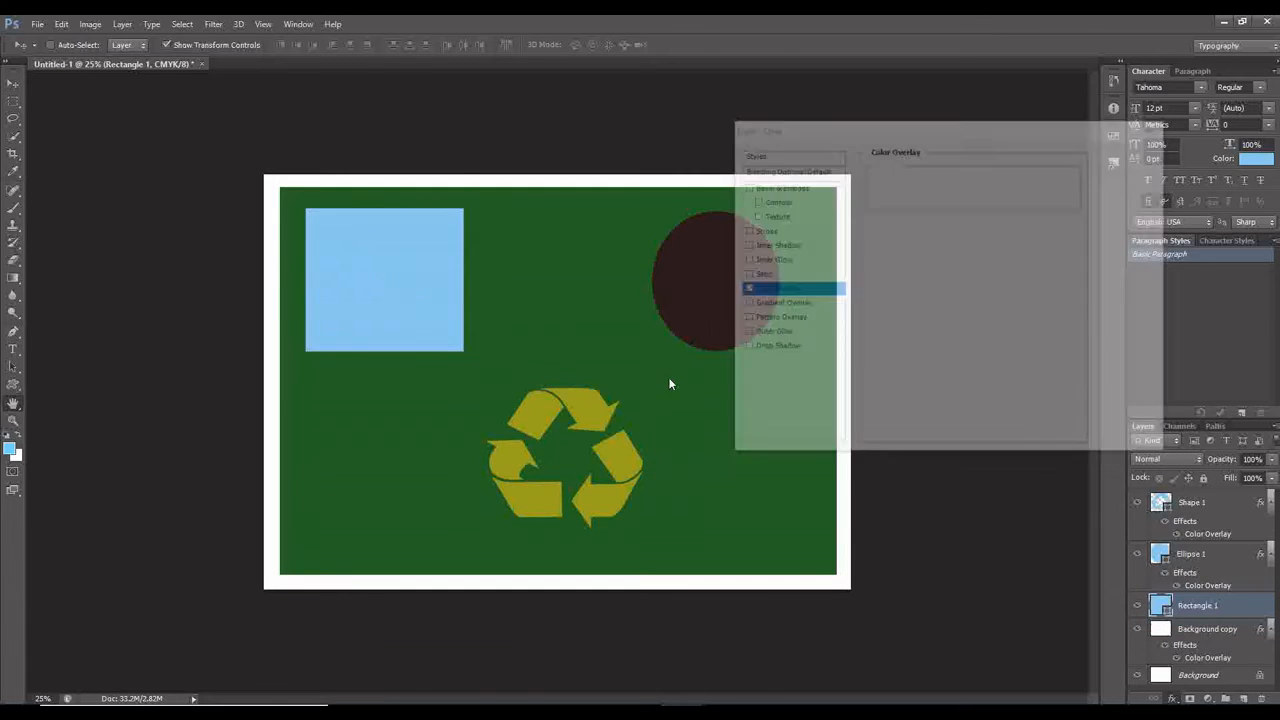
{"action": "left_click", "coordinate": [1024, 180]}
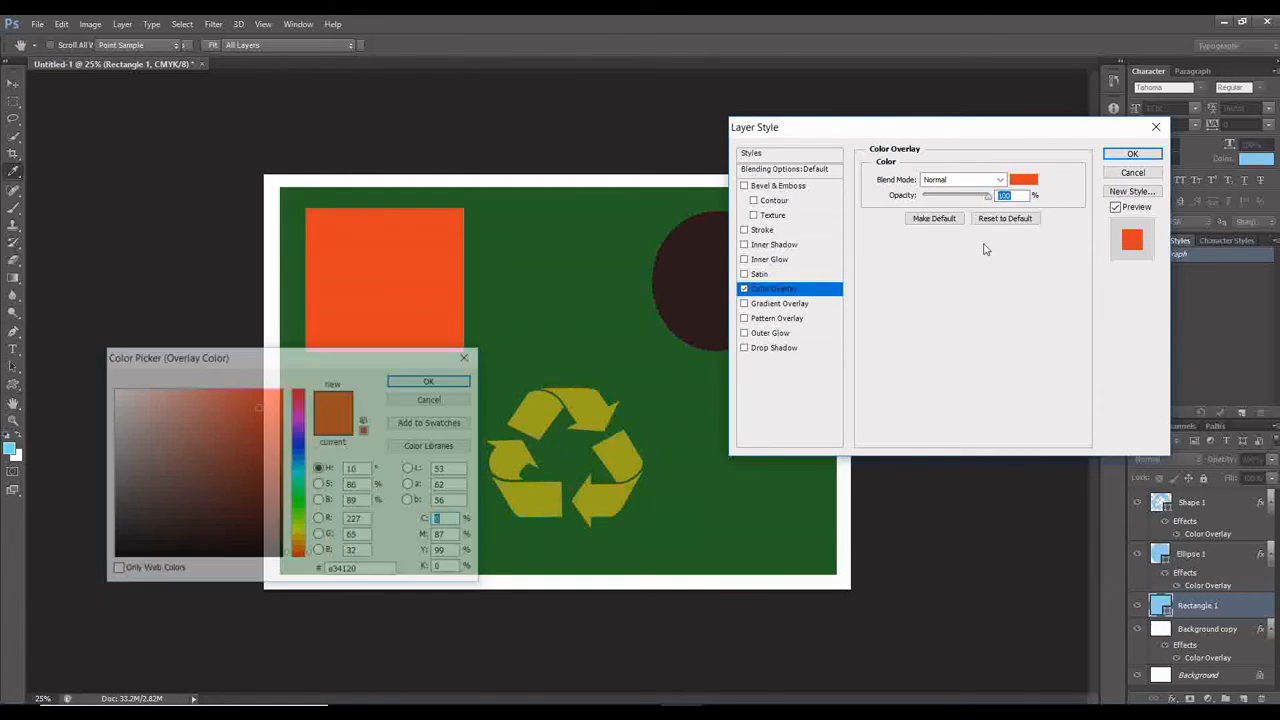
Try teal 11876d and magenta-purple 871183 as the rectangle's overlay colour.
{"action": "left_click", "coordinate": [299, 482]}
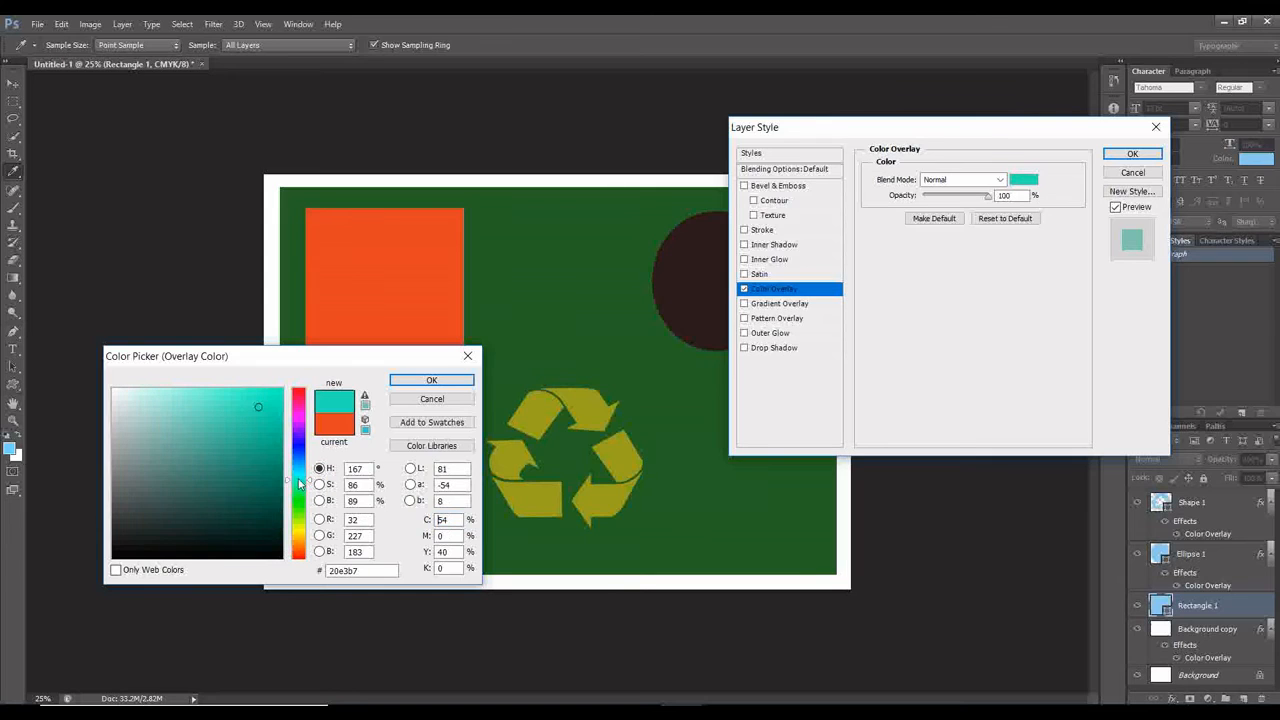
{"action": "left_click", "coordinate": [260, 468]}
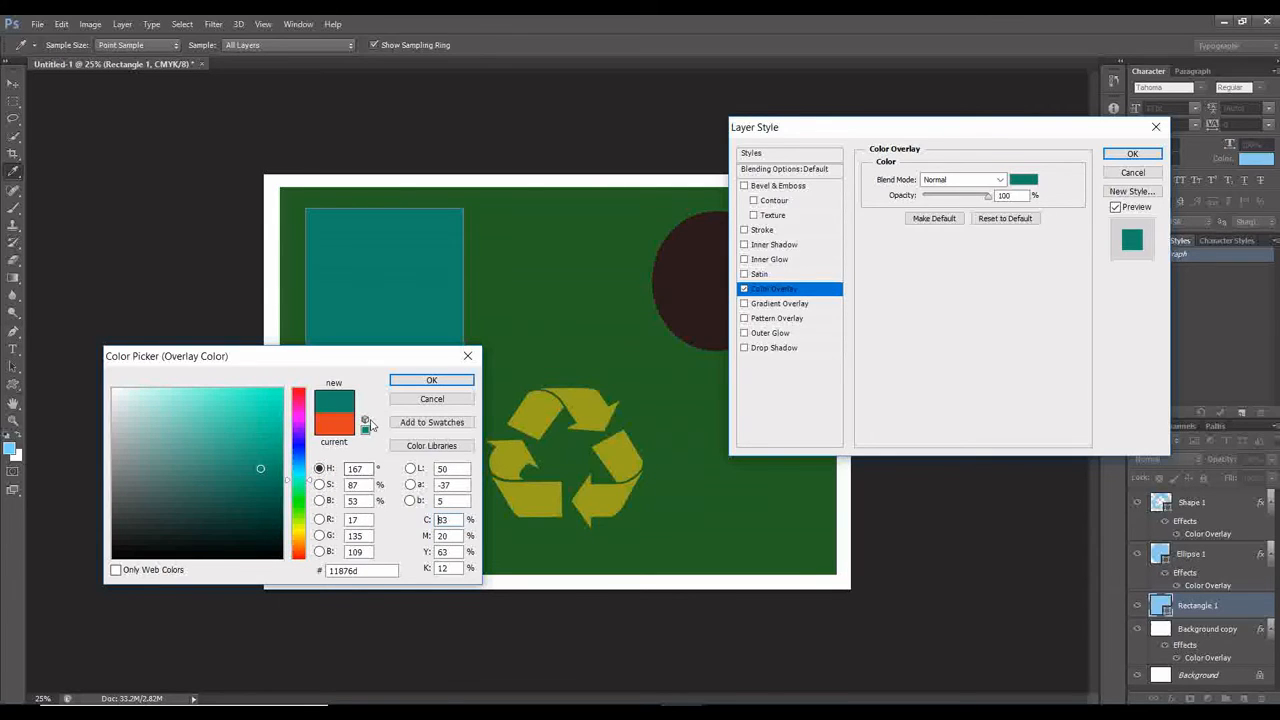
{"action": "left_click", "coordinate": [299, 416]}
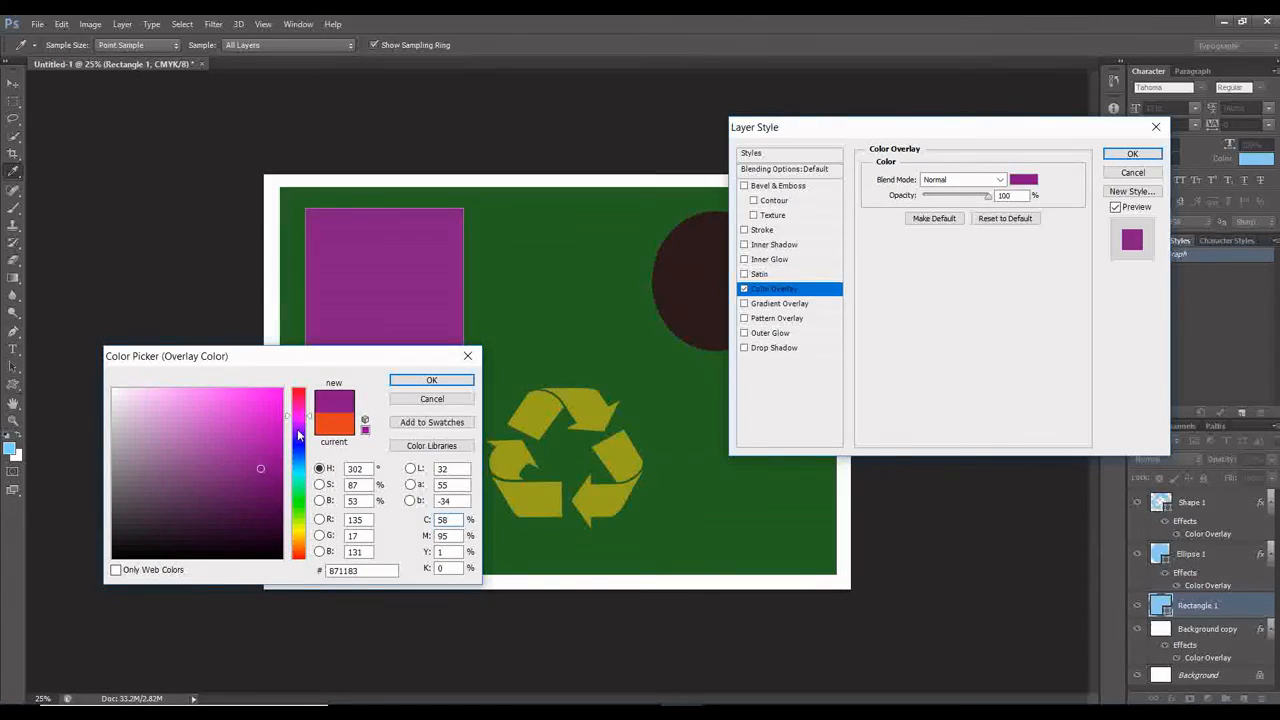
{"action": "left_click", "coordinate": [299, 430]}
Set the rectangle's overlay colour to purple 770f8a with a hue of 291° and apply the layer style.
{"action": "left_click", "coordinate": [299, 421]}
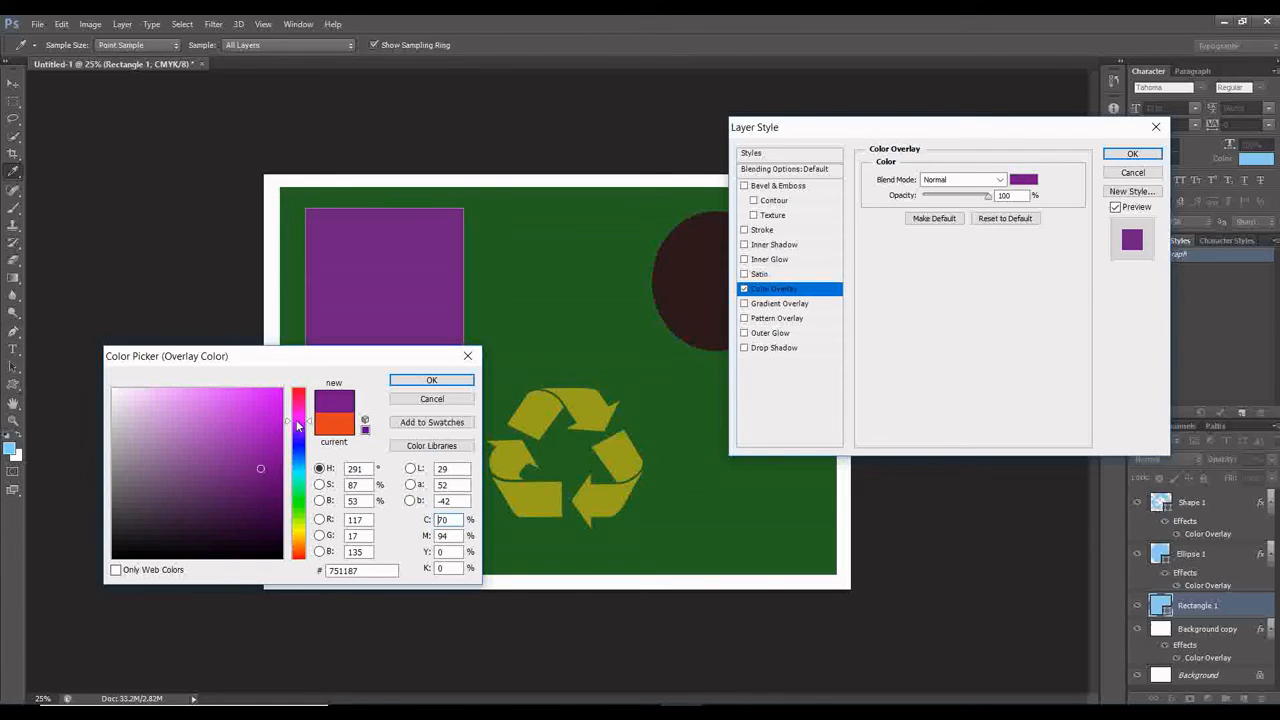
{"action": "left_click", "coordinate": [276, 415]}
{"action": "left_click", "coordinate": [269, 441]}
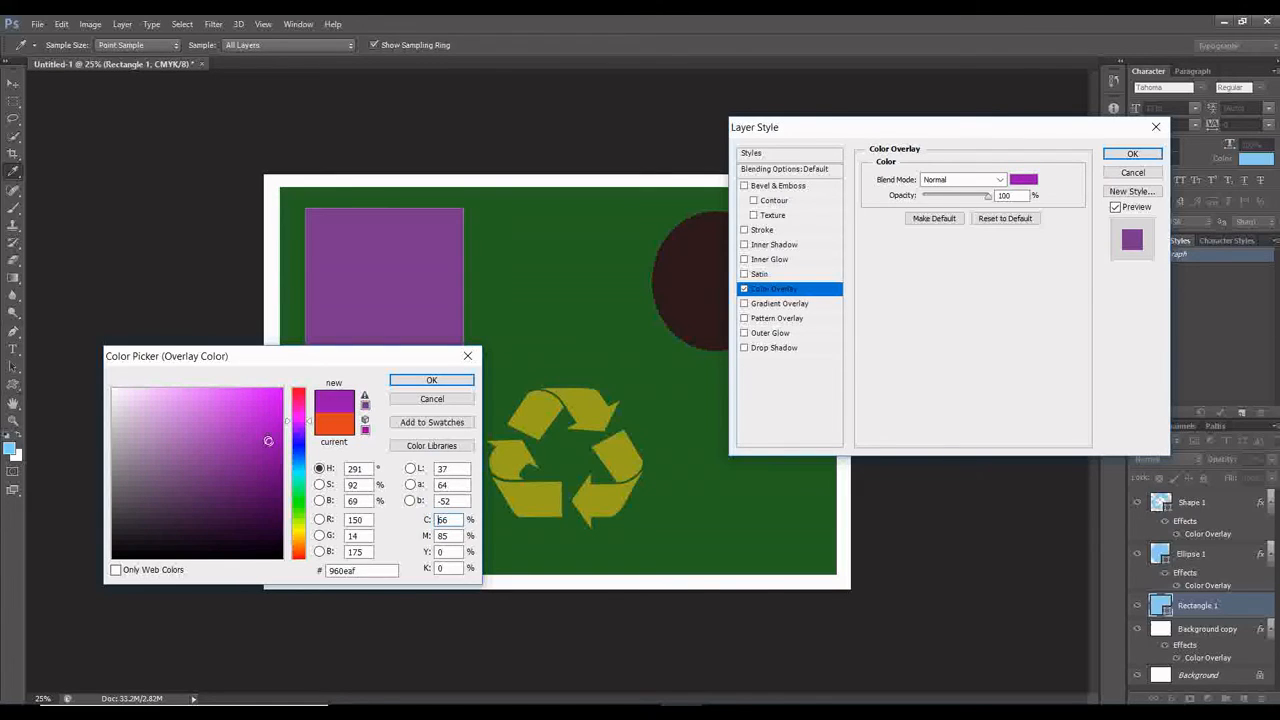
{"action": "left_click", "coordinate": [264, 466]}
{"action": "left_click", "coordinate": [438, 520]}
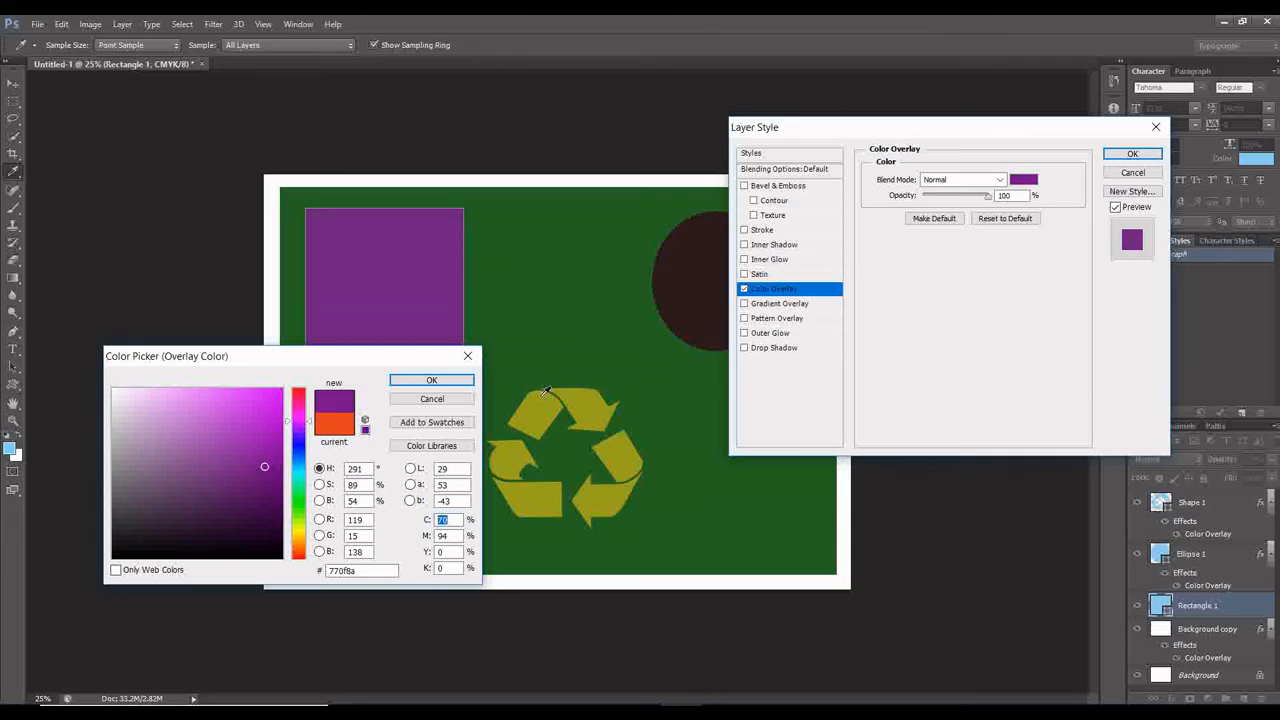
{"action": "left_click", "coordinate": [462, 384]}
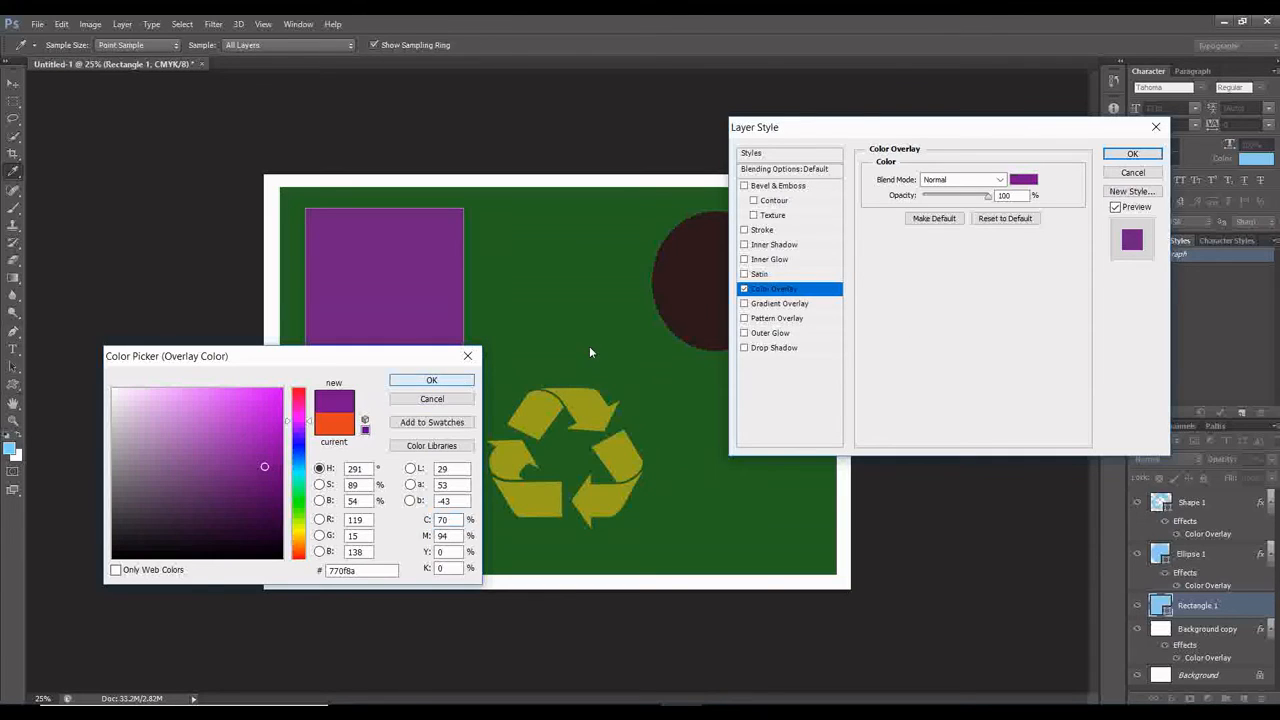
{"action": "left_click", "coordinate": [1133, 155]}
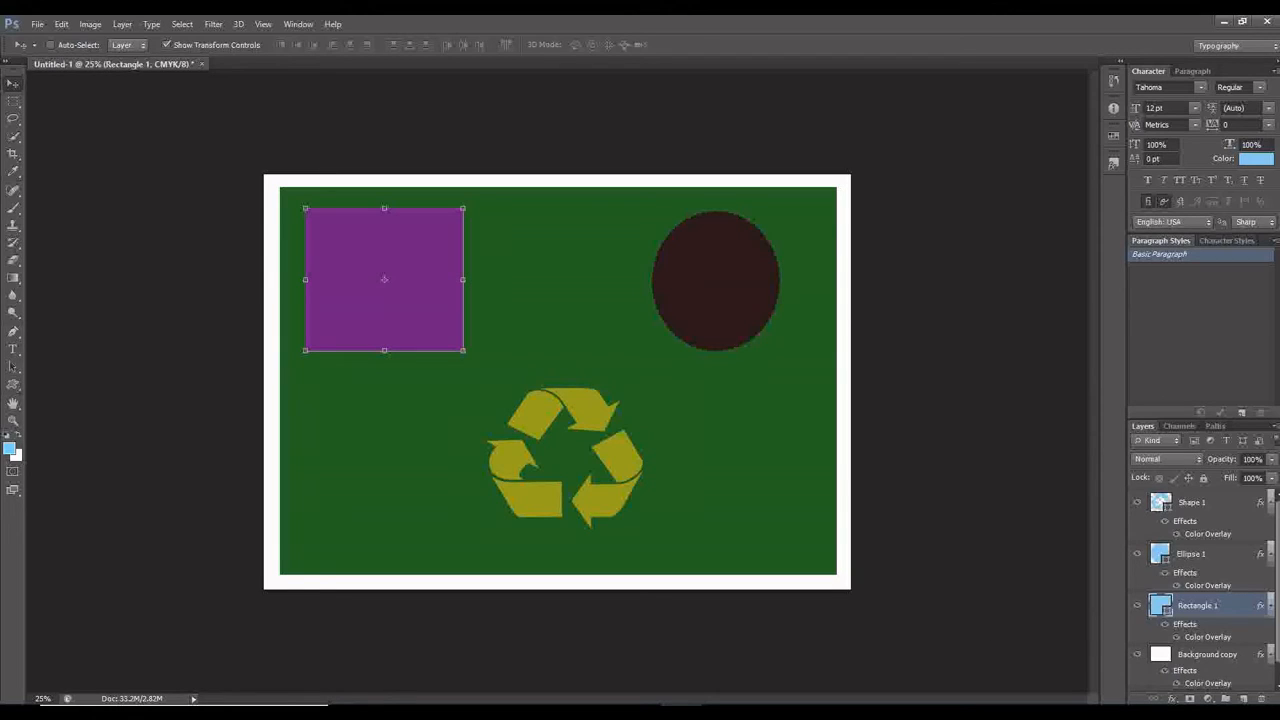
Add a Gradient Overlay effect to the Rectangle 1 layer, compare several preset gradients and choose Blue, Red, Yellow.
{"action": "left_click", "coordinate": [1179, 697]}
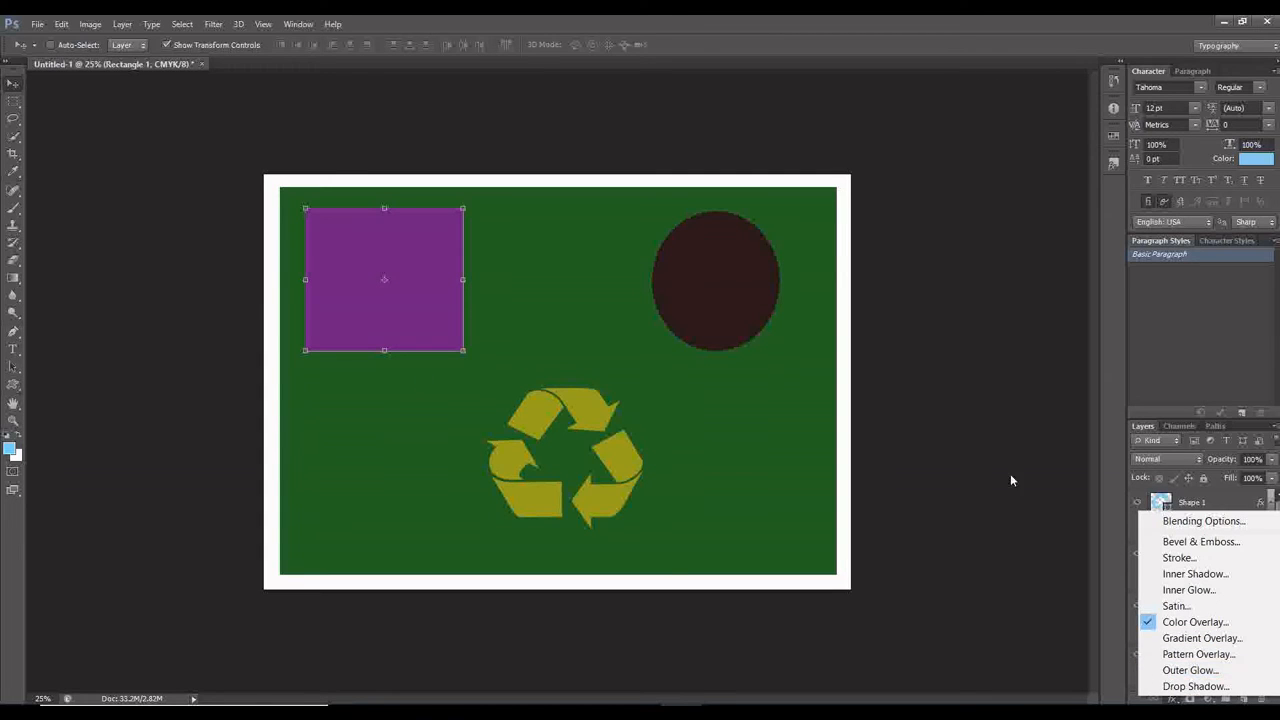
{"action": "left_click", "coordinate": [1215, 641]}
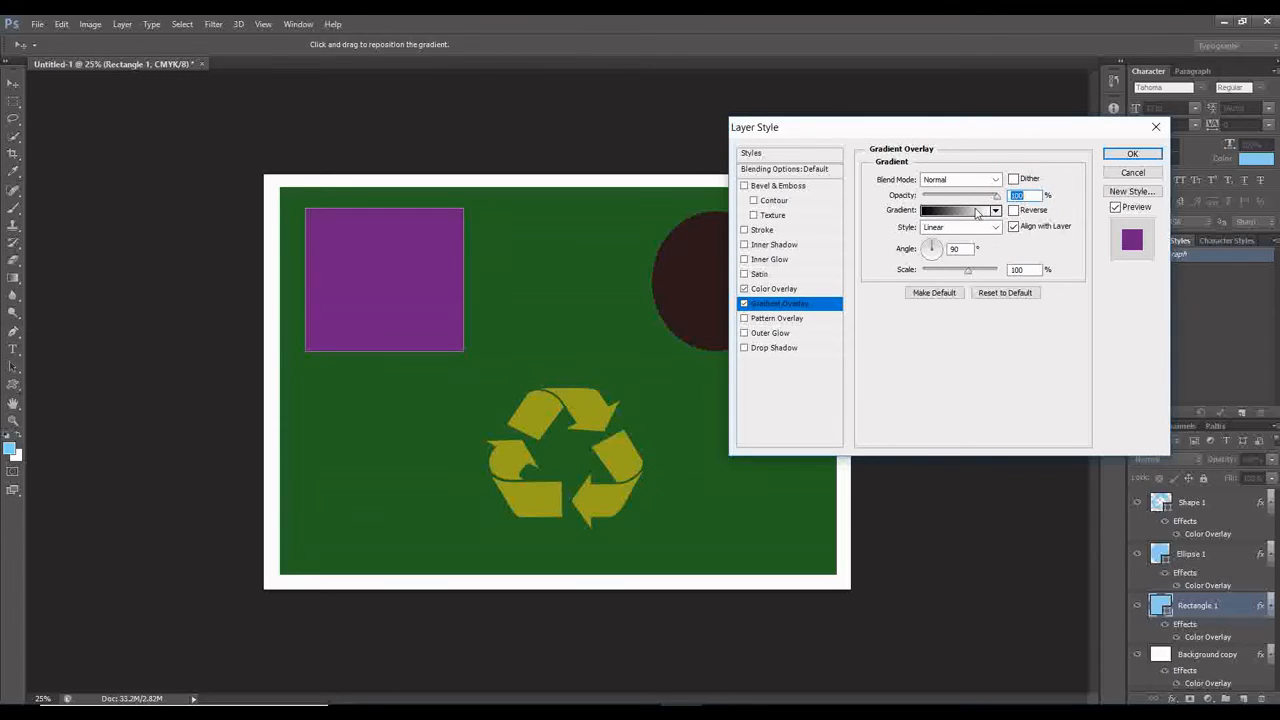
{"action": "left_click", "coordinate": [976, 213]}
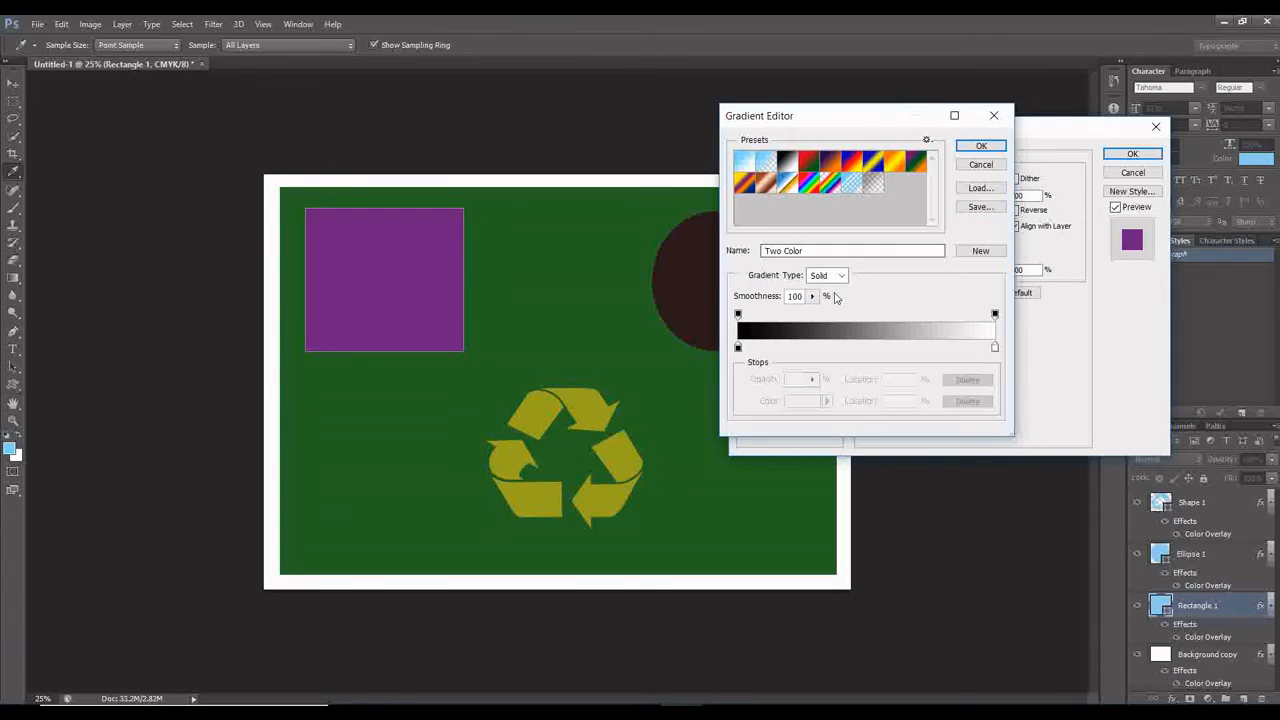
{"action": "left_click", "coordinate": [991, 116]}
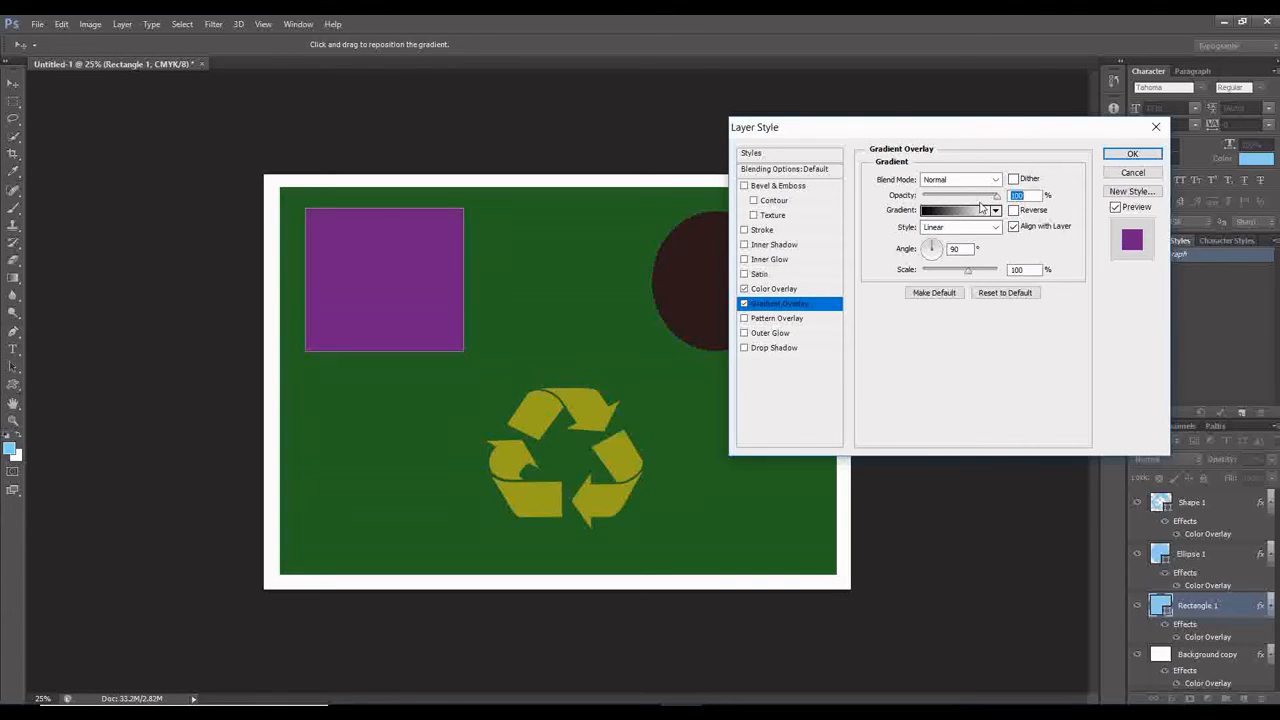
{"action": "left_click", "coordinate": [993, 212]}
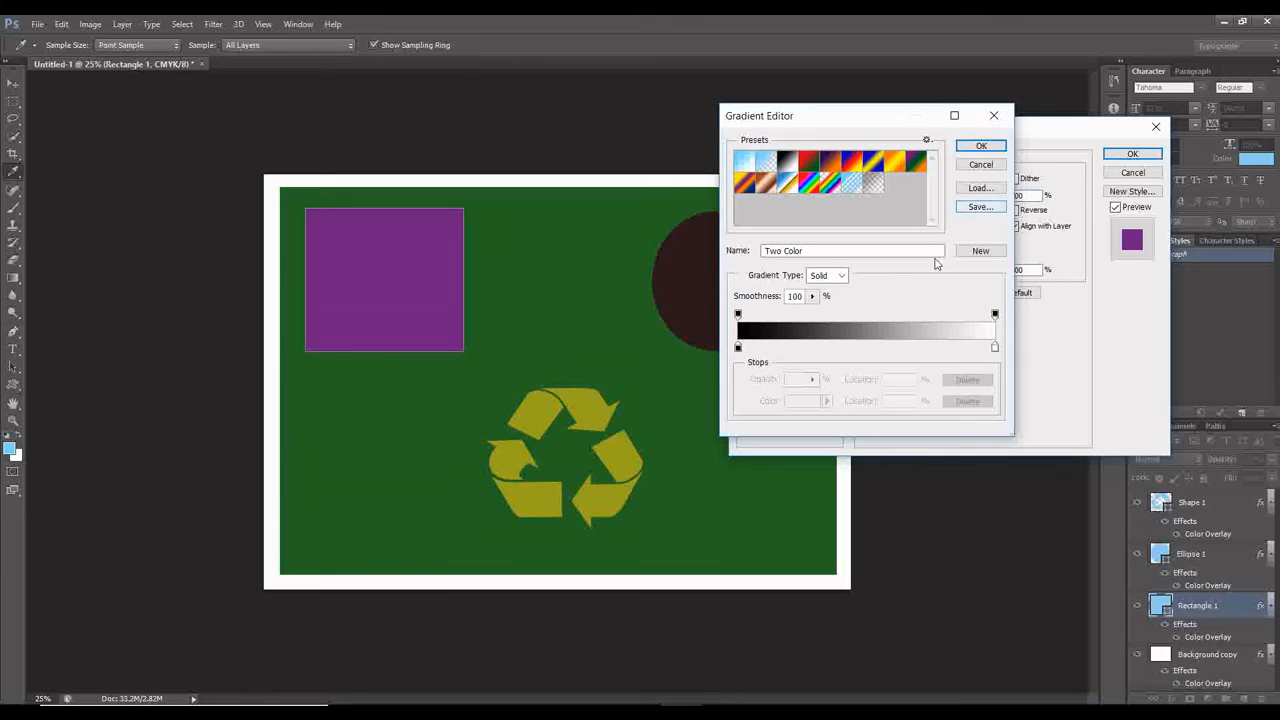
{"action": "left_click", "coordinate": [916, 164]}
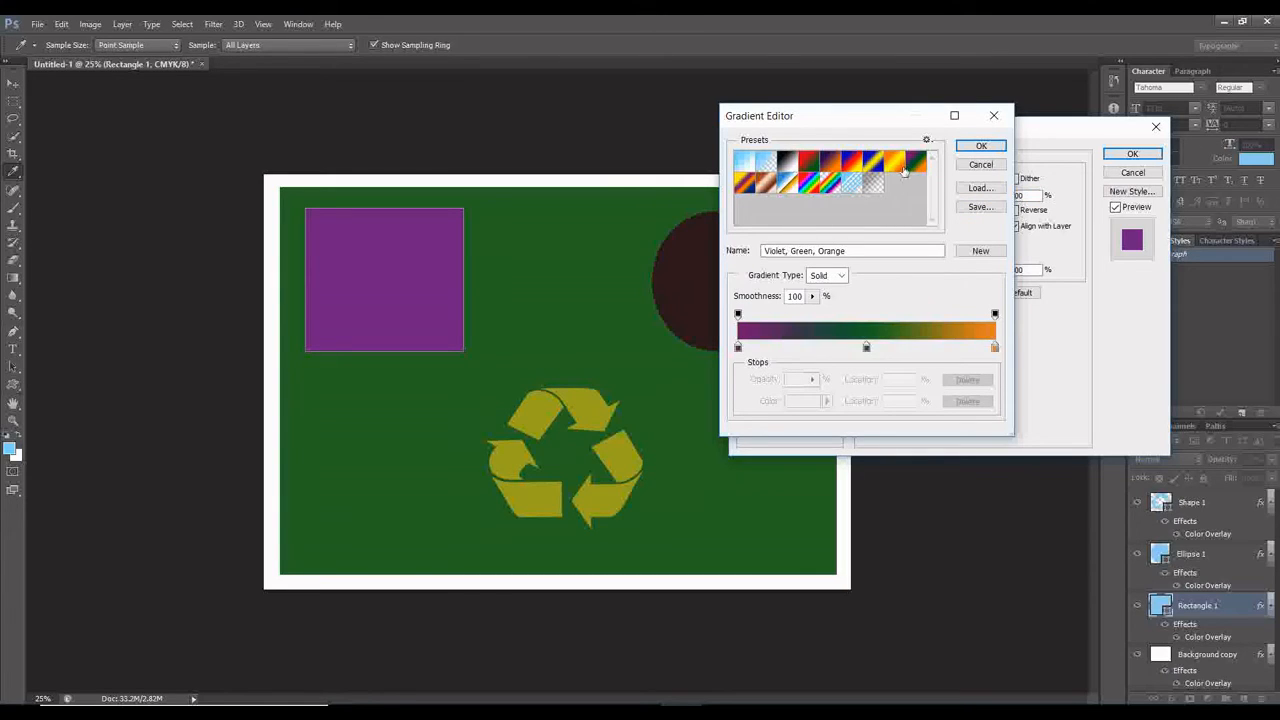
{"action": "left_click", "coordinate": [874, 164]}
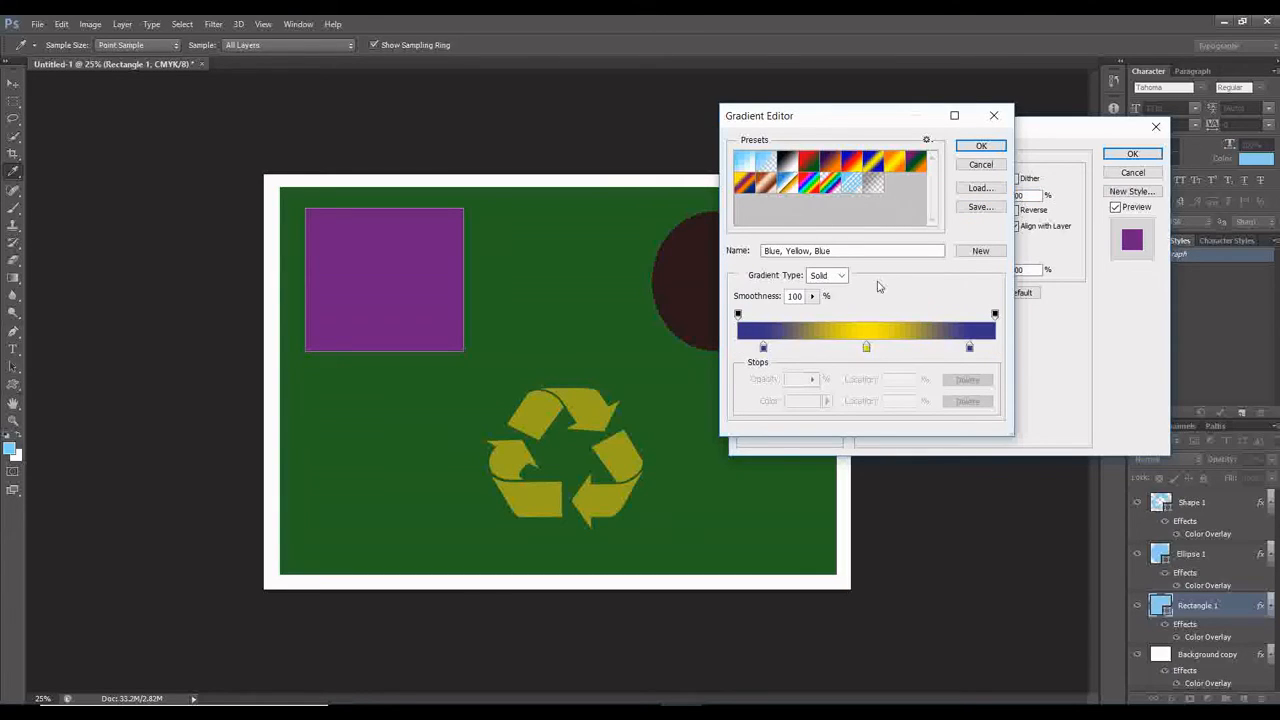
{"action": "left_click", "coordinate": [845, 167]}
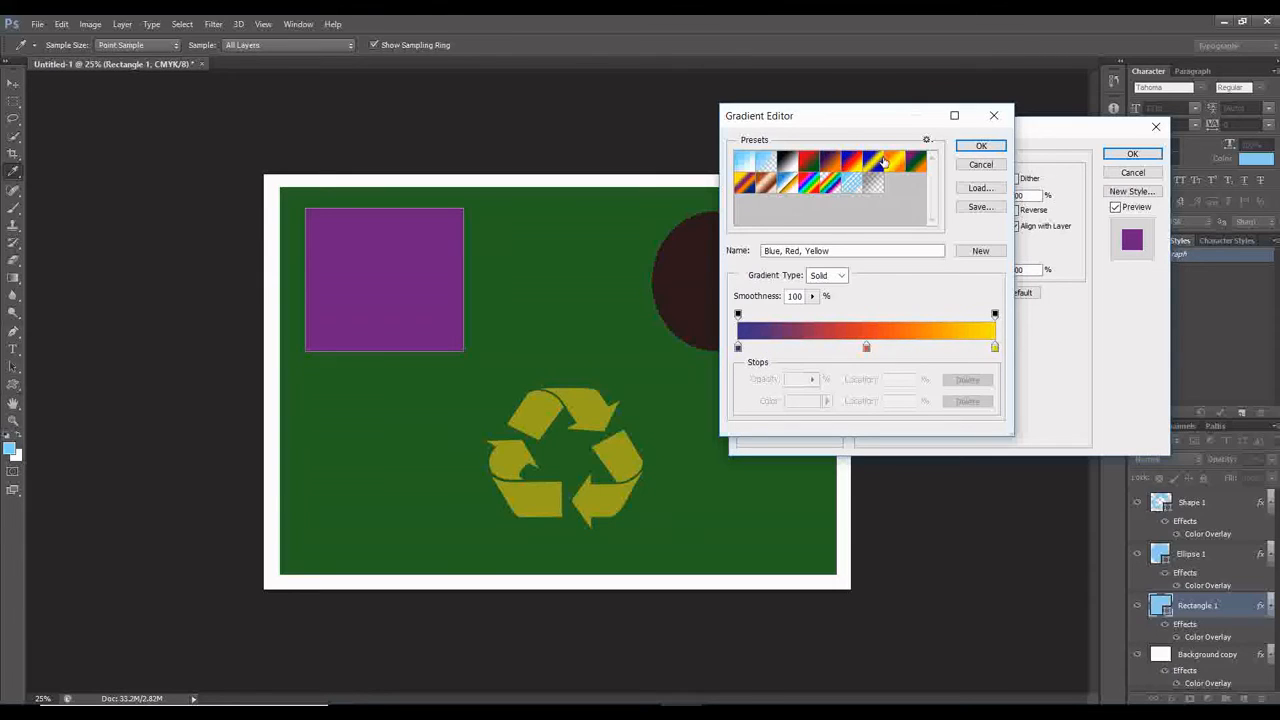
{"action": "left_click", "coordinate": [981, 146]}
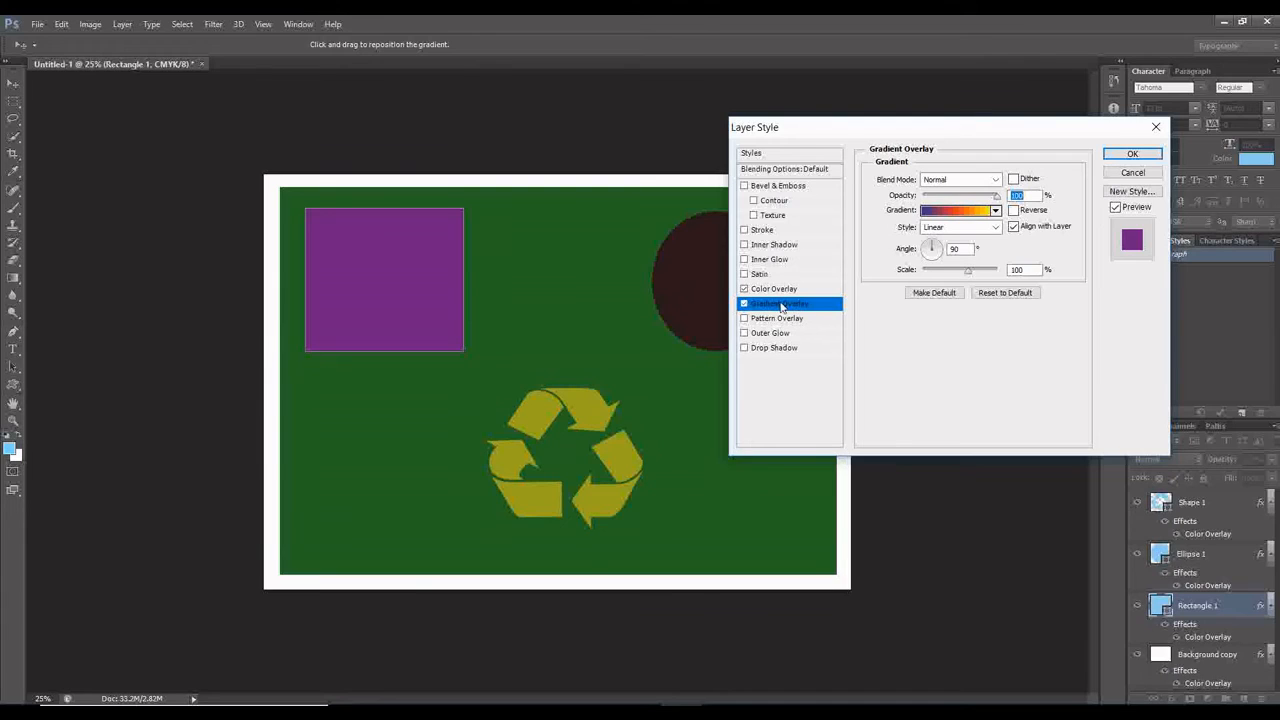
Toggle the rectangle's Gradient Overlay to compare, keeping it enabled and turning its Color Overlay off.
{"action": "left_click", "coordinate": [744, 304]}
{"action": "left_click", "coordinate": [744, 304]}
{"action": "left_click", "coordinate": [743, 304]}
{"action": "left_click", "coordinate": [743, 304]}
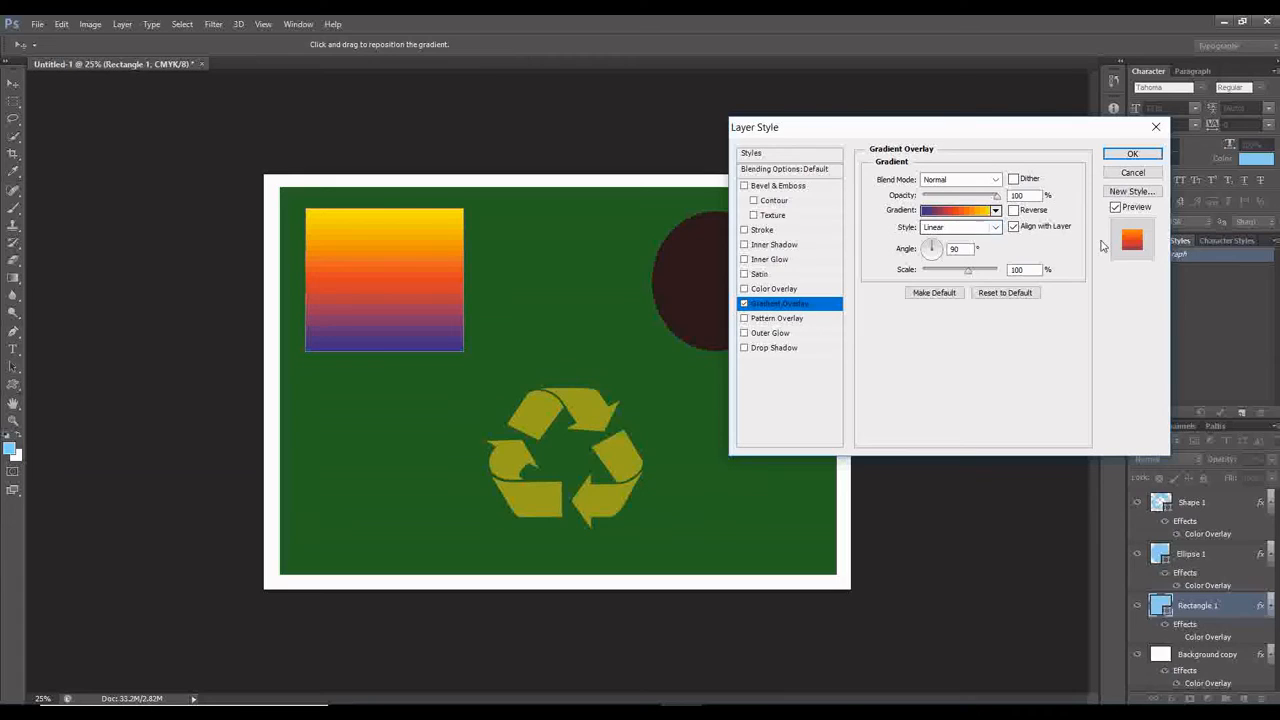
Move the end opacity stop to 85%, the red colour stop to 63% and the blue stop to about 6%, and apply the layer style.
{"action": "left_click", "coordinate": [975, 218]}
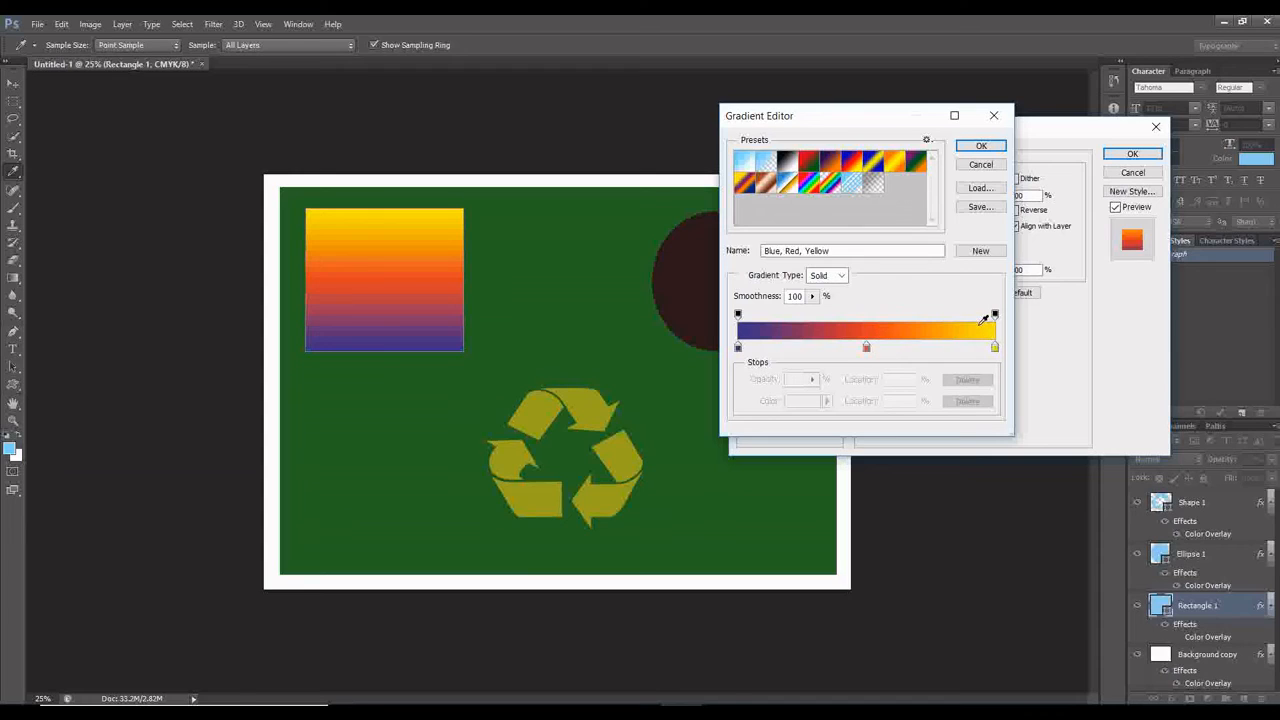
{"action": "left_click_drag", "start_coordinate": [995, 315], "coordinate": [955, 316]}
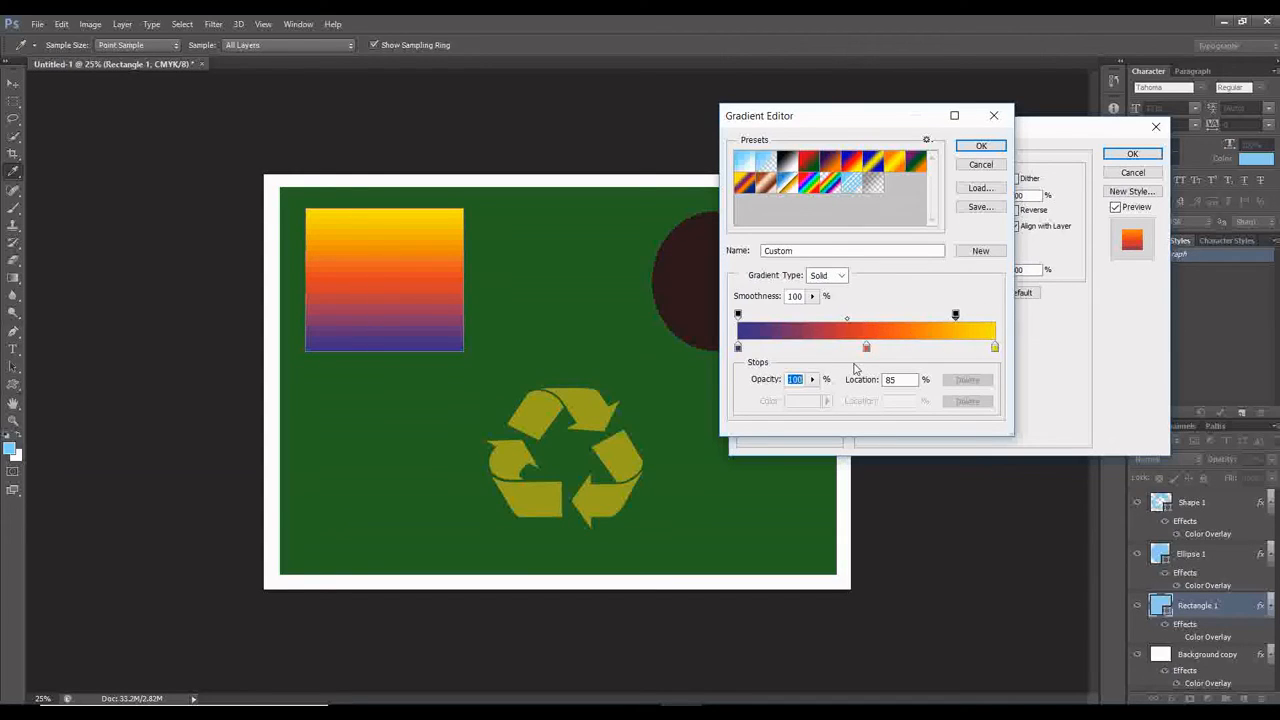
{"action": "left_click_drag", "start_coordinate": [866, 349], "coordinate": [901, 355]}
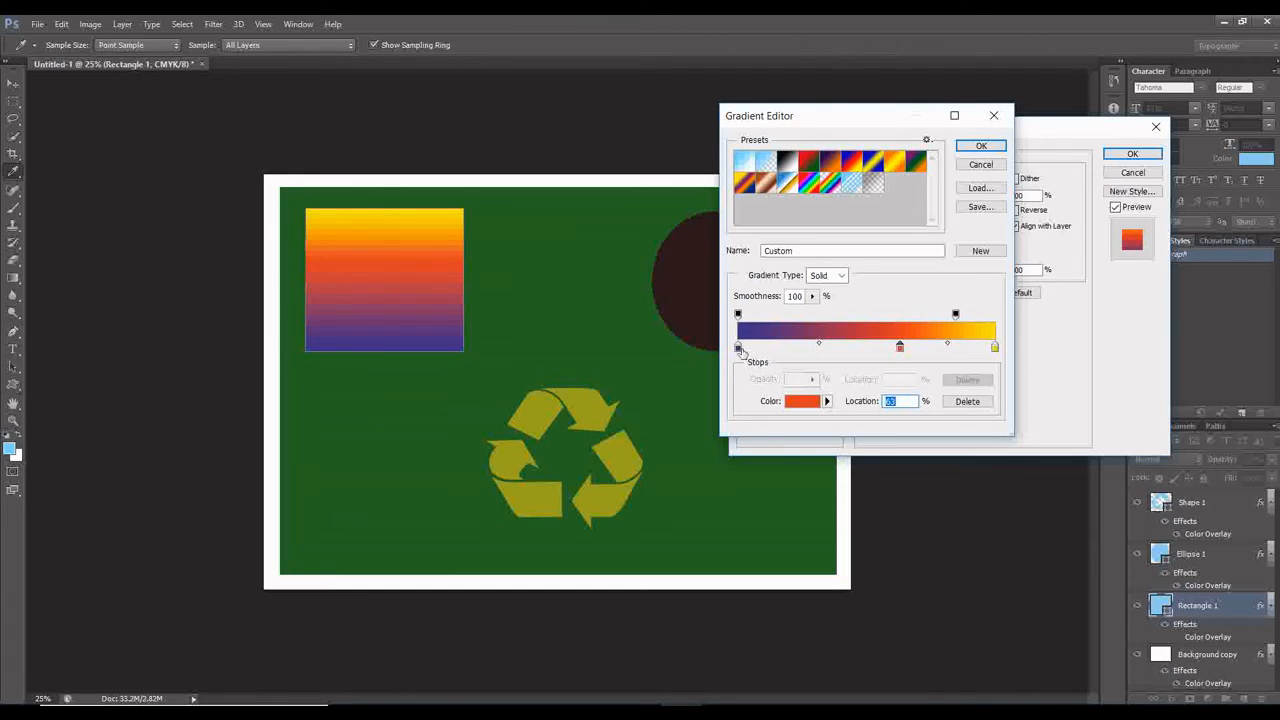
{"action": "left_click_drag", "start_coordinate": [739, 348], "coordinate": [756, 350]}
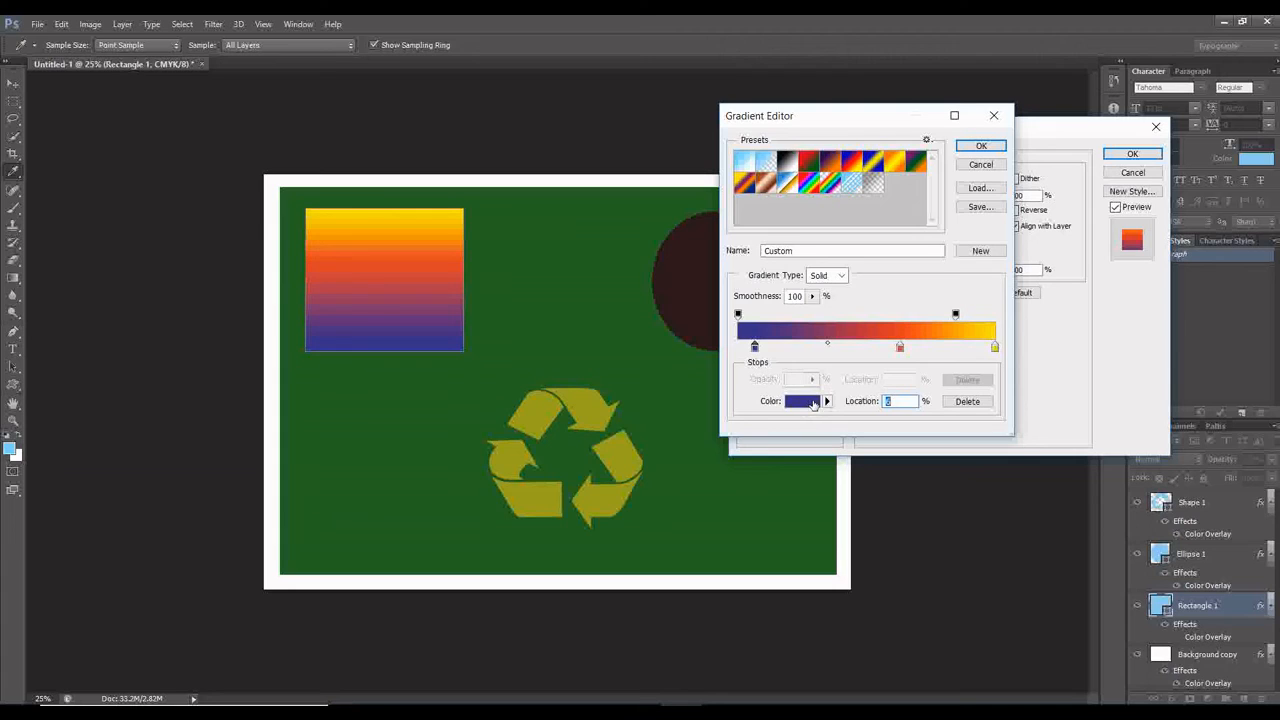
{"action": "left_click", "coordinate": [981, 146]}
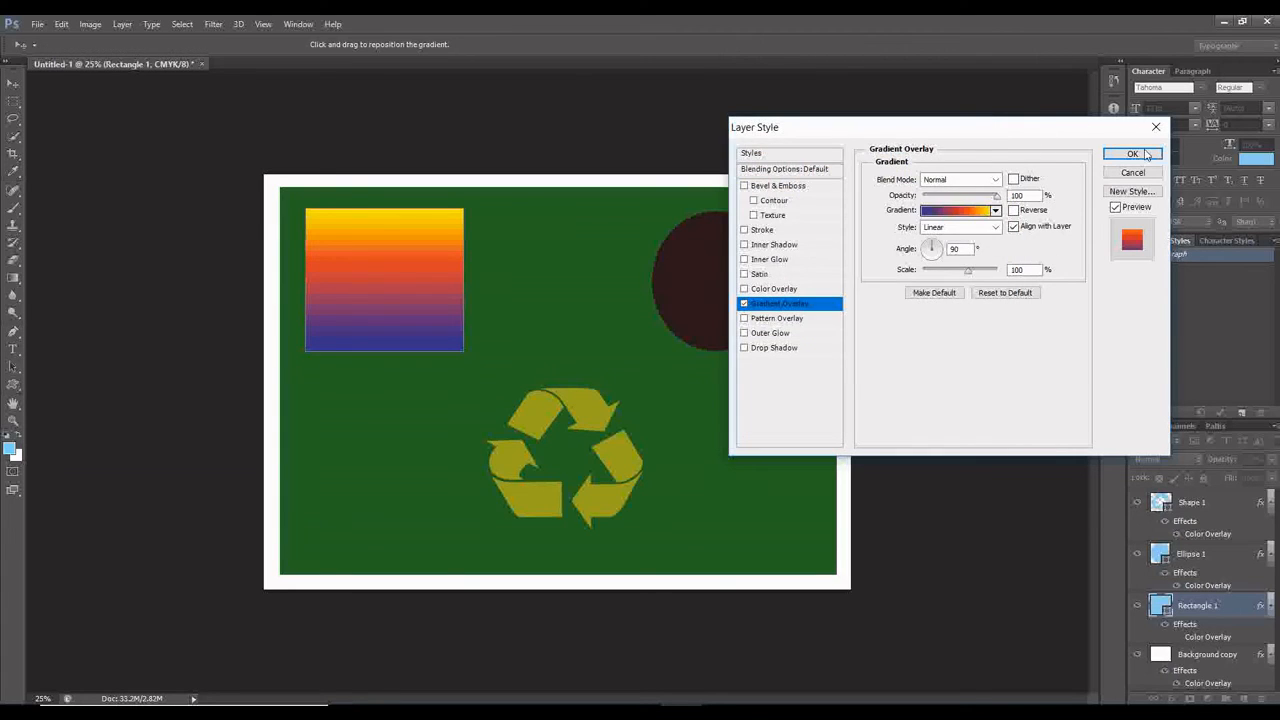
{"action": "left_click", "coordinate": [1132, 153]}
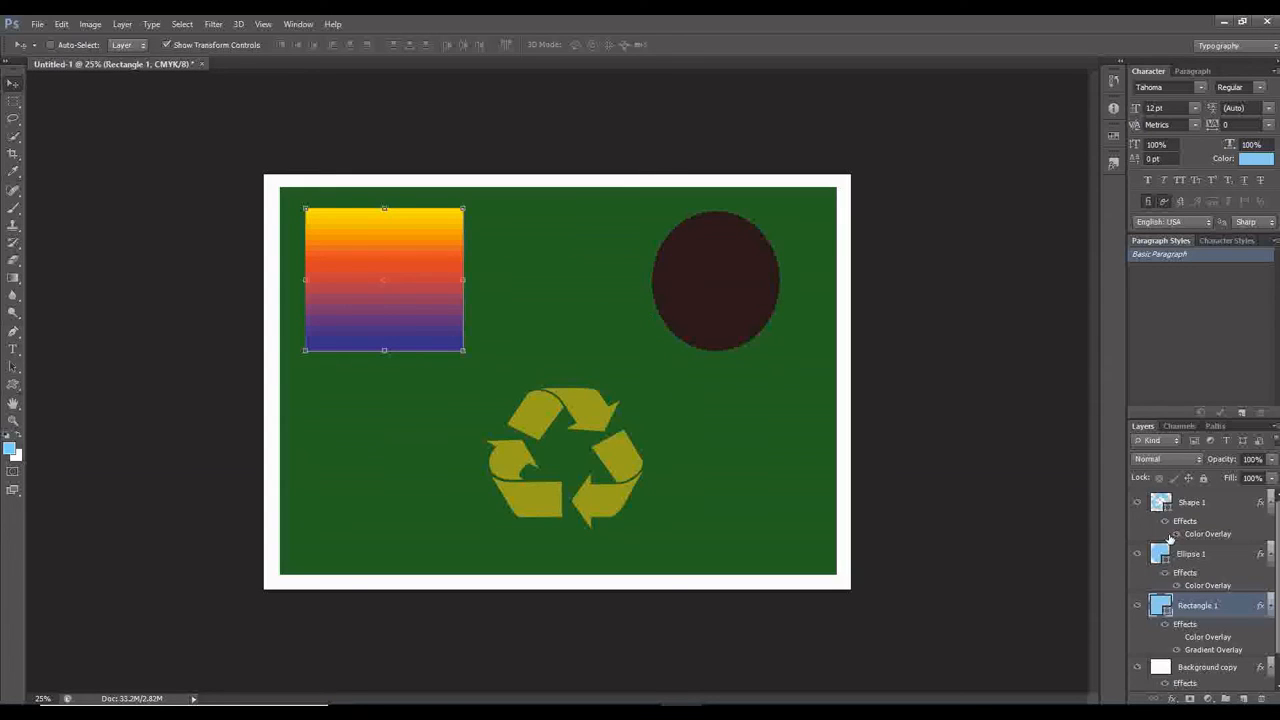
Add a Drop Shadow effect to the Ellipse 1 layer with black 000000 as the shadow colour.
{"action": "left_click", "coordinate": [1205, 556]}
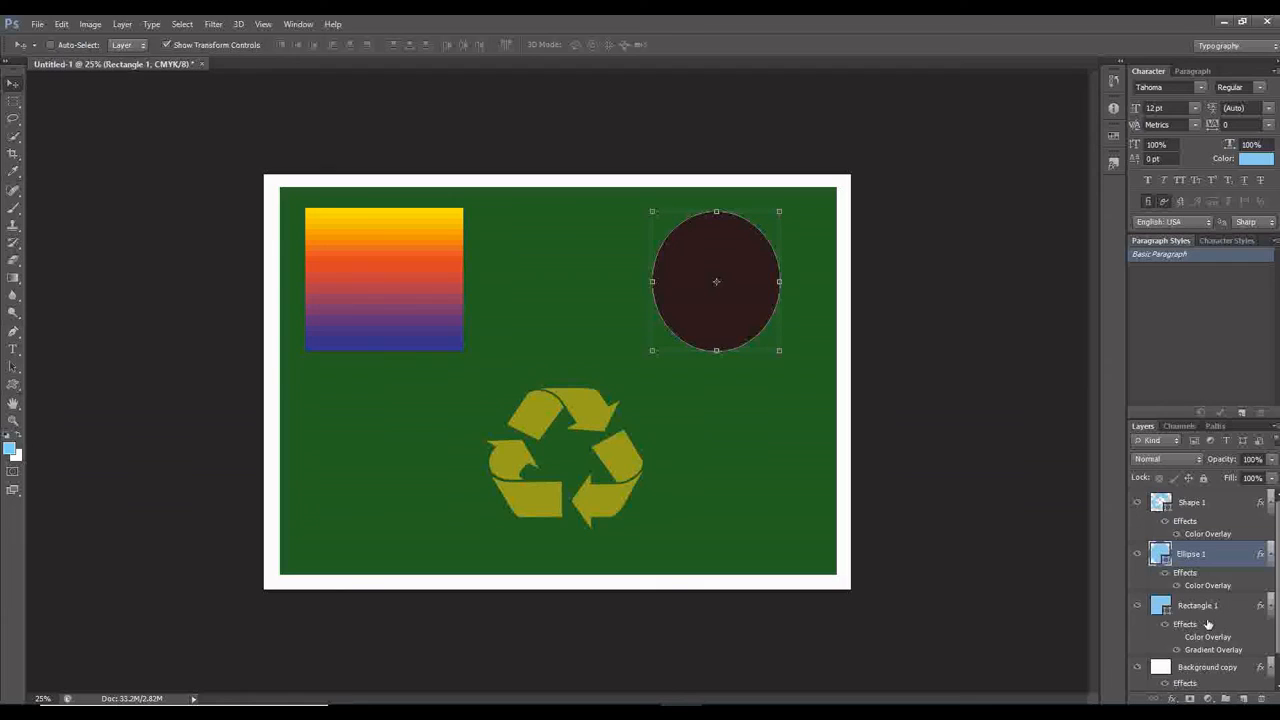
{"action": "left_click", "coordinate": [1173, 700]}
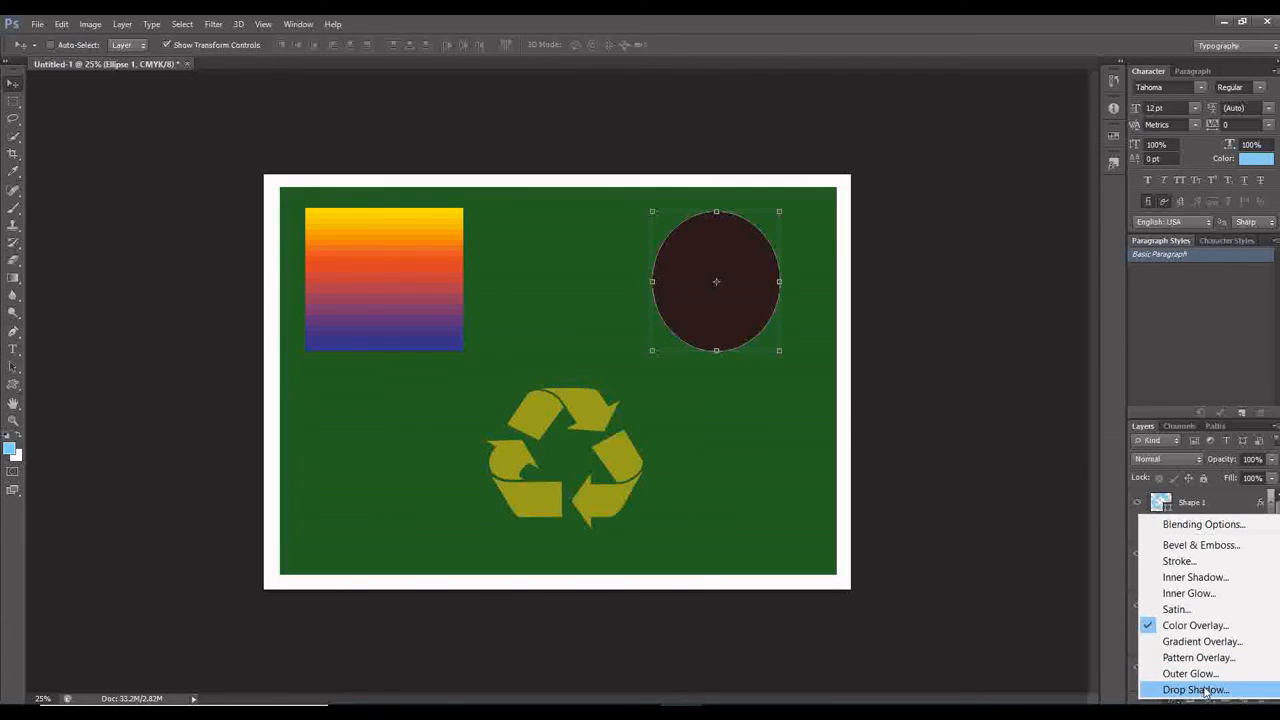
{"action": "left_click", "coordinate": [1205, 690]}
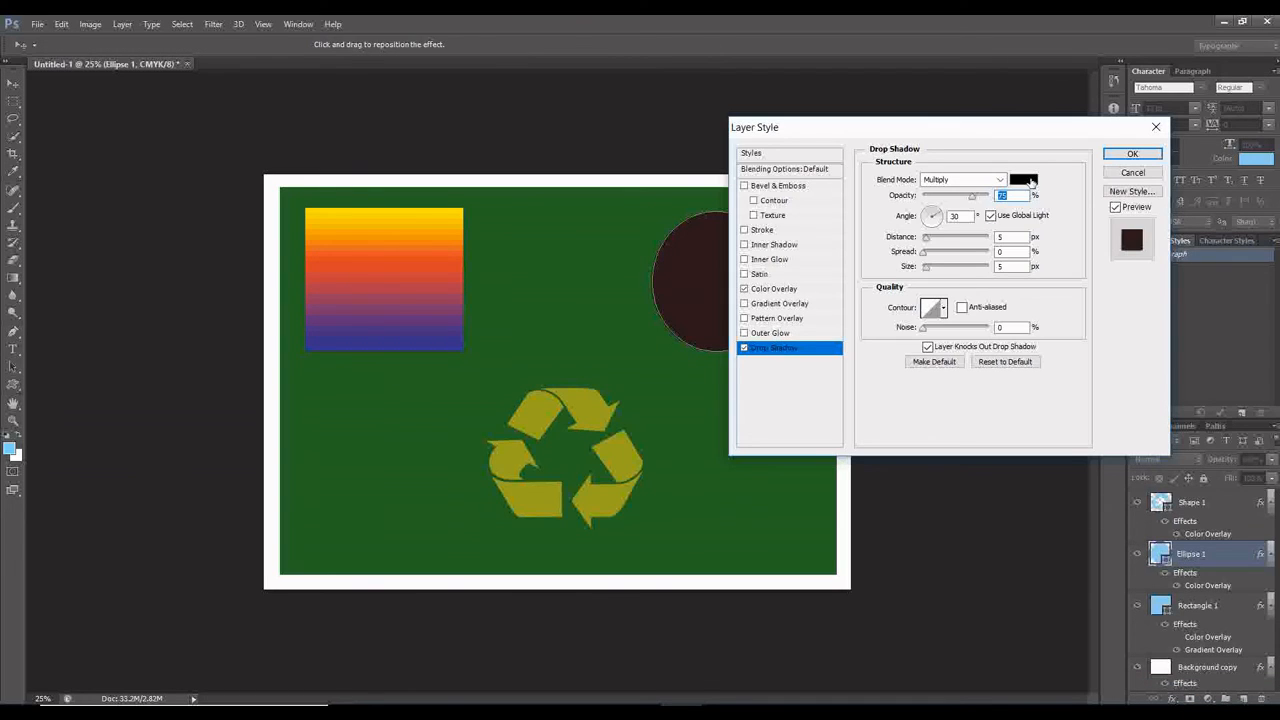
{"action": "left_click", "coordinate": [1031, 181]}
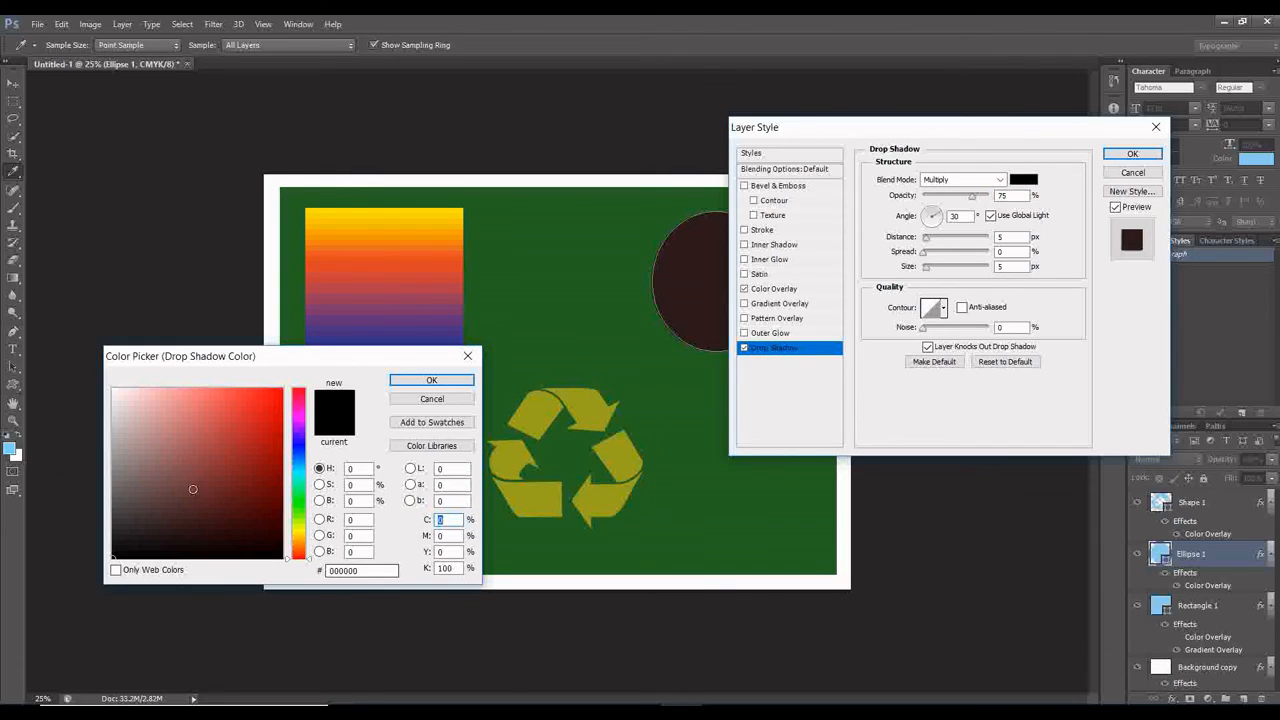
{"action": "left_click", "coordinate": [298, 529]}
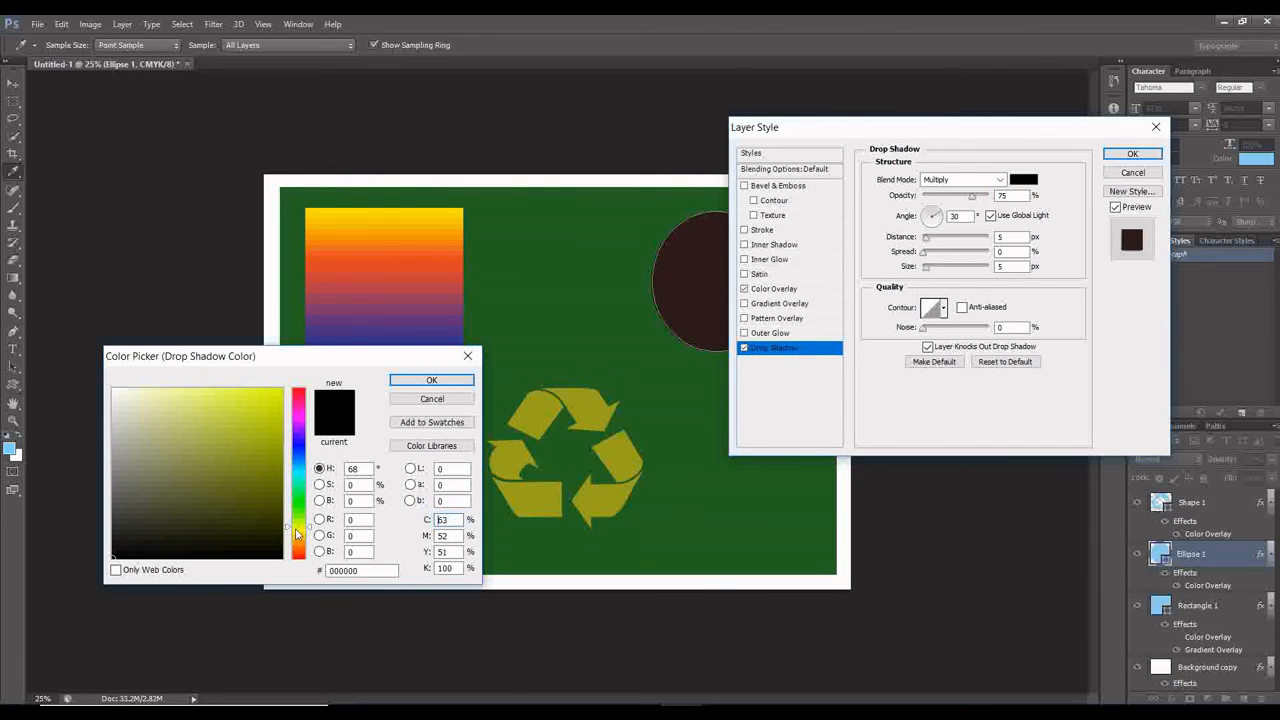
{"action": "left_click", "coordinate": [296, 530]}
{"action": "left_click", "coordinate": [448, 382]}
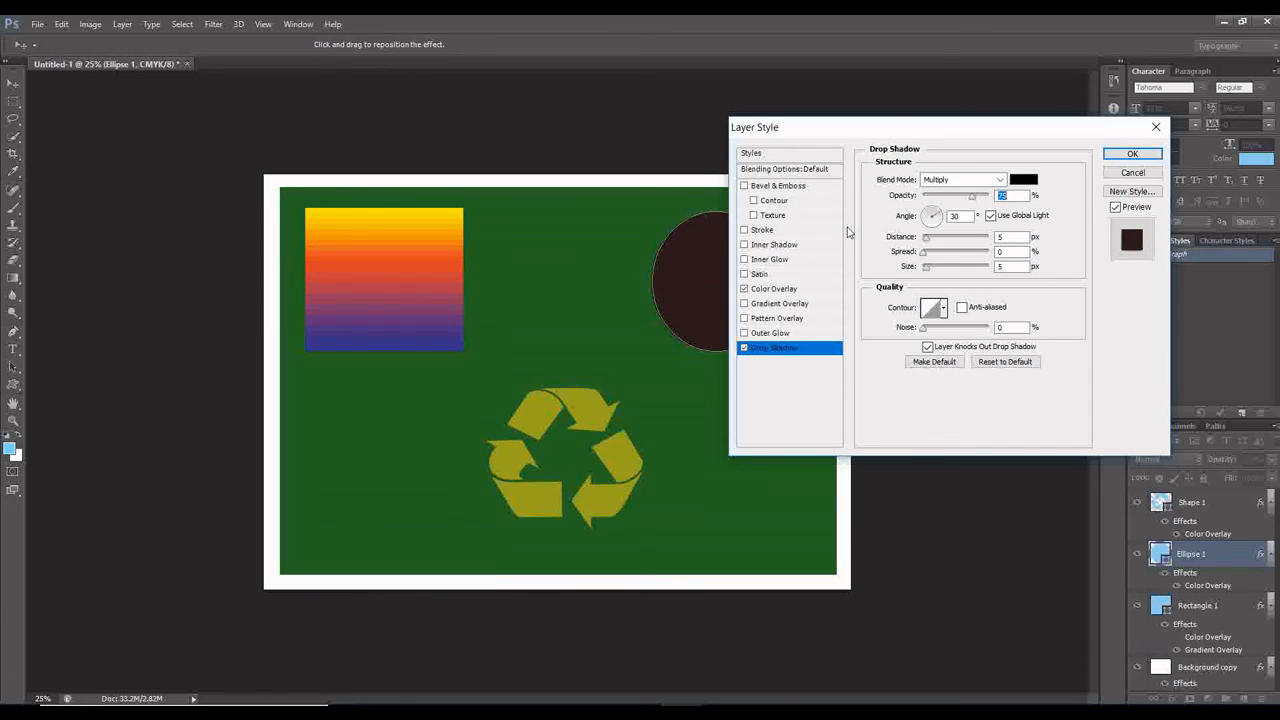
Set the ellipse's shadow angle to 32°, distance to 38 px and spread to about 5%, and apply the layer style.
{"action": "left_click", "coordinate": [954, 239]}
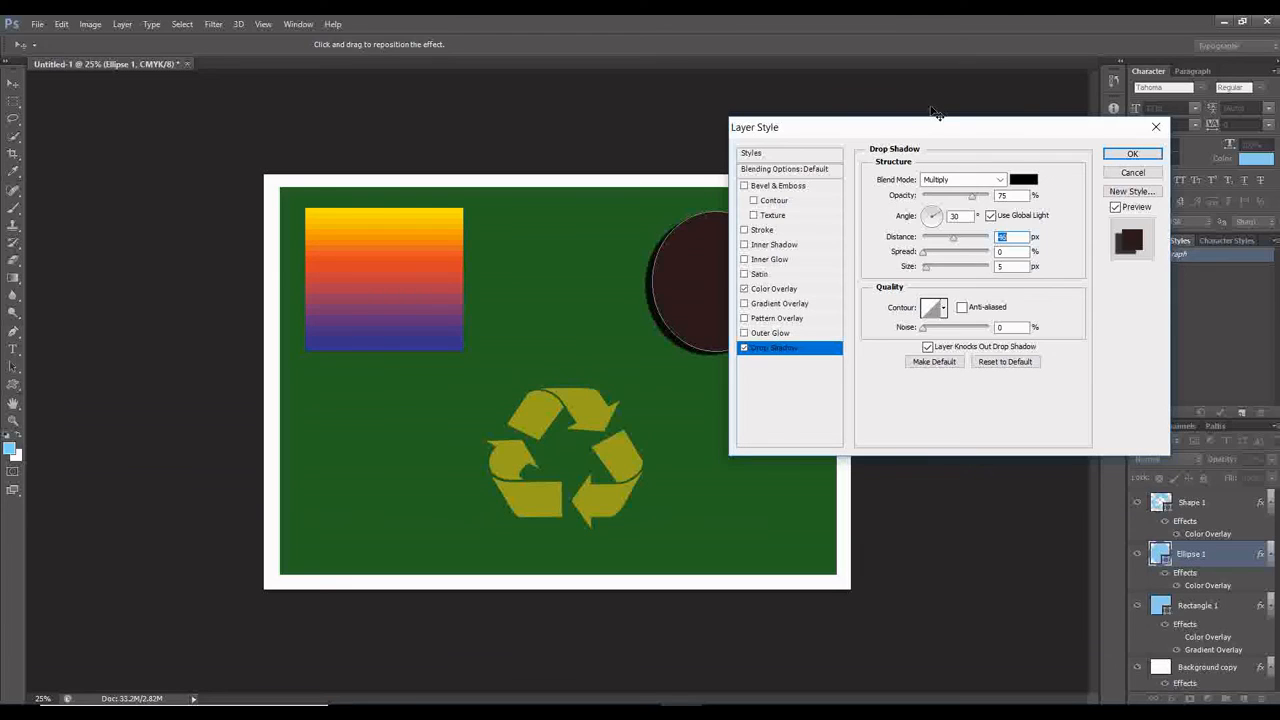
{"action": "left_click_drag", "start_coordinate": [934, 114], "coordinate": [173, 226]}
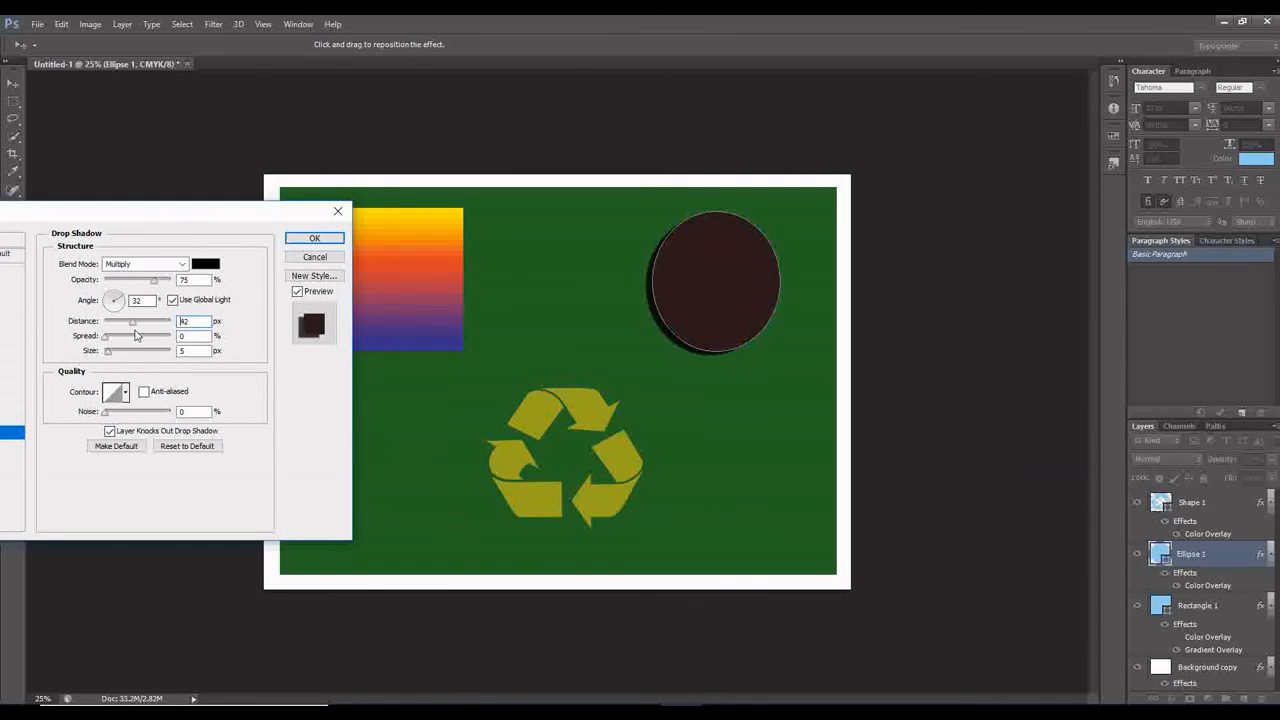
{"action": "left_click", "coordinate": [130, 323]}
{"action": "left_click_drag", "start_coordinate": [130, 321], "coordinate": [132, 321]}
{"action": "left_click", "coordinate": [130, 322]}
{"action": "left_click", "coordinate": [117, 338]}
{"action": "left_click_drag", "start_coordinate": [117, 340], "coordinate": [109, 341]}
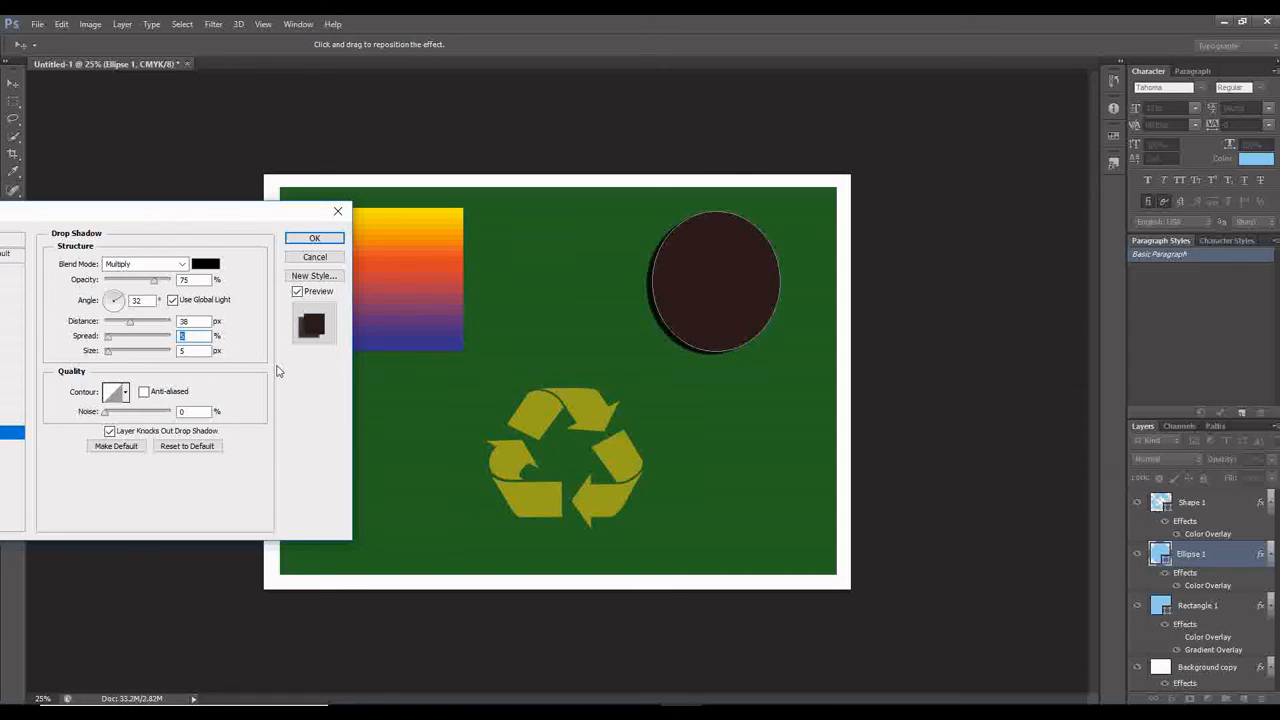
{"action": "left_click", "coordinate": [314, 238]}
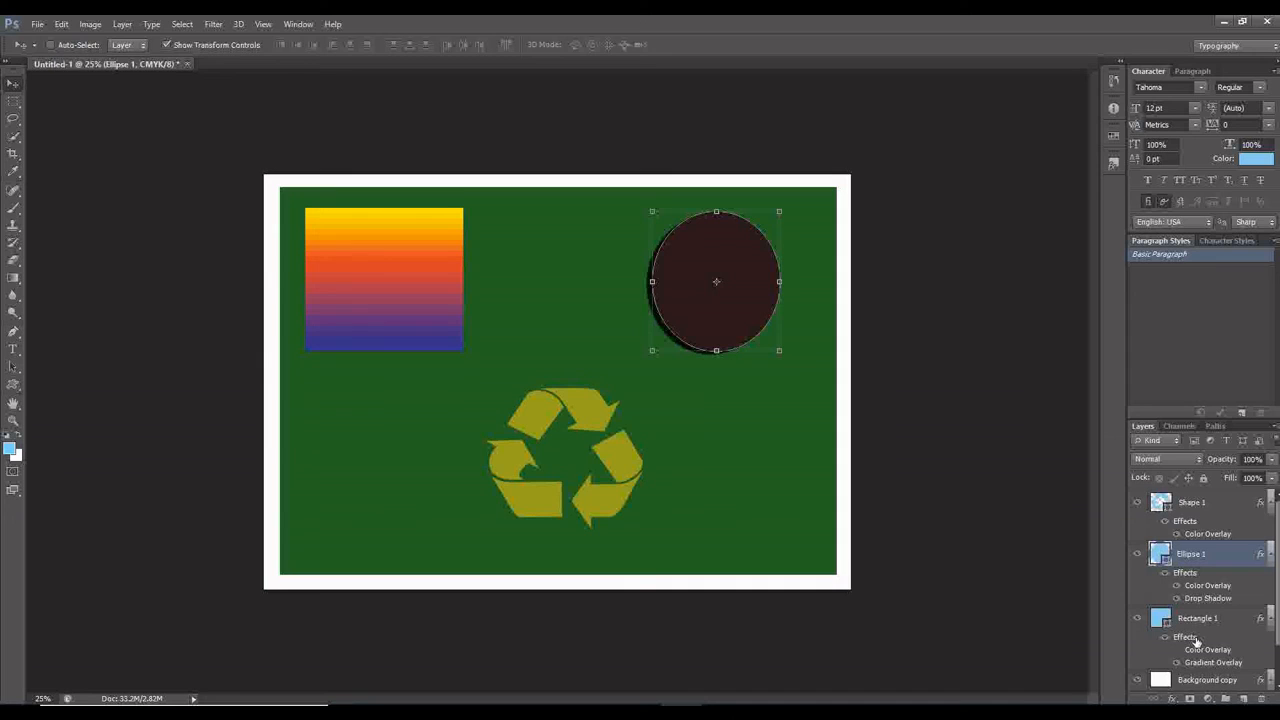
Add a Stroke effect to the Shape 1 recycling symbol with a size of 38 px.
{"action": "left_click", "coordinate": [1218, 508]}
{"action": "left_click", "coordinate": [1175, 698]}
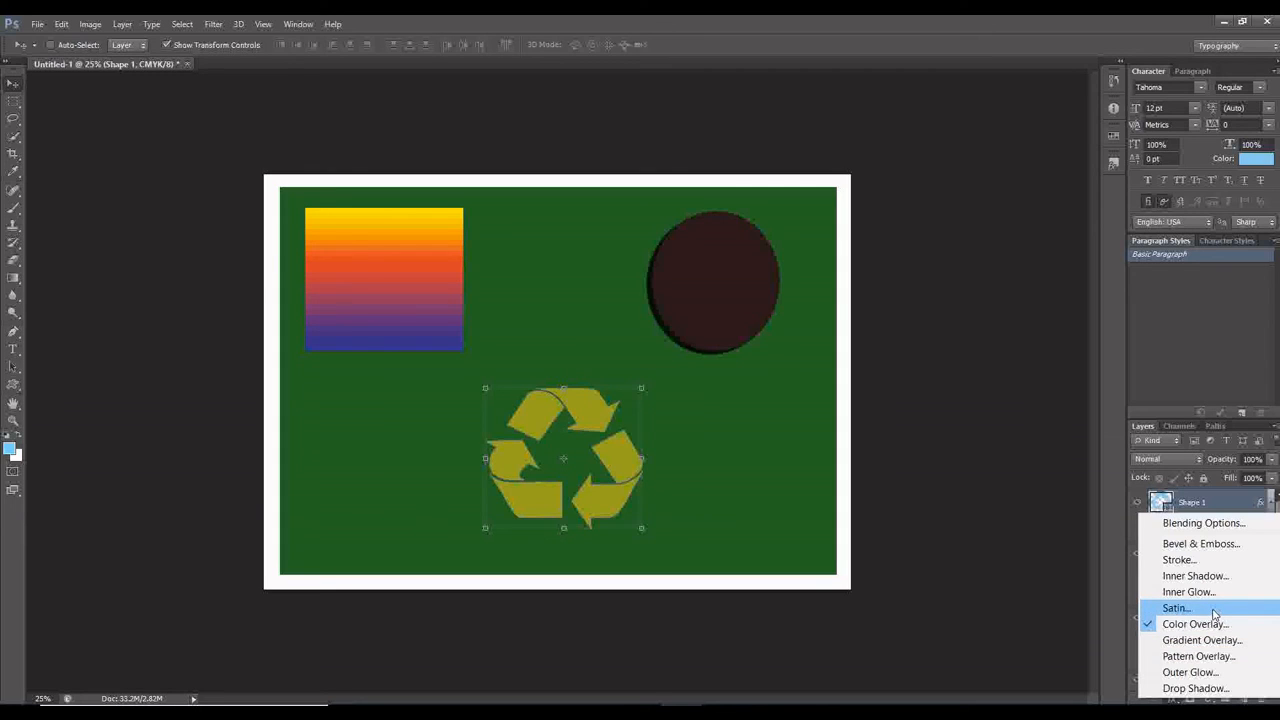
{"action": "left_click", "coordinate": [1221, 561]}
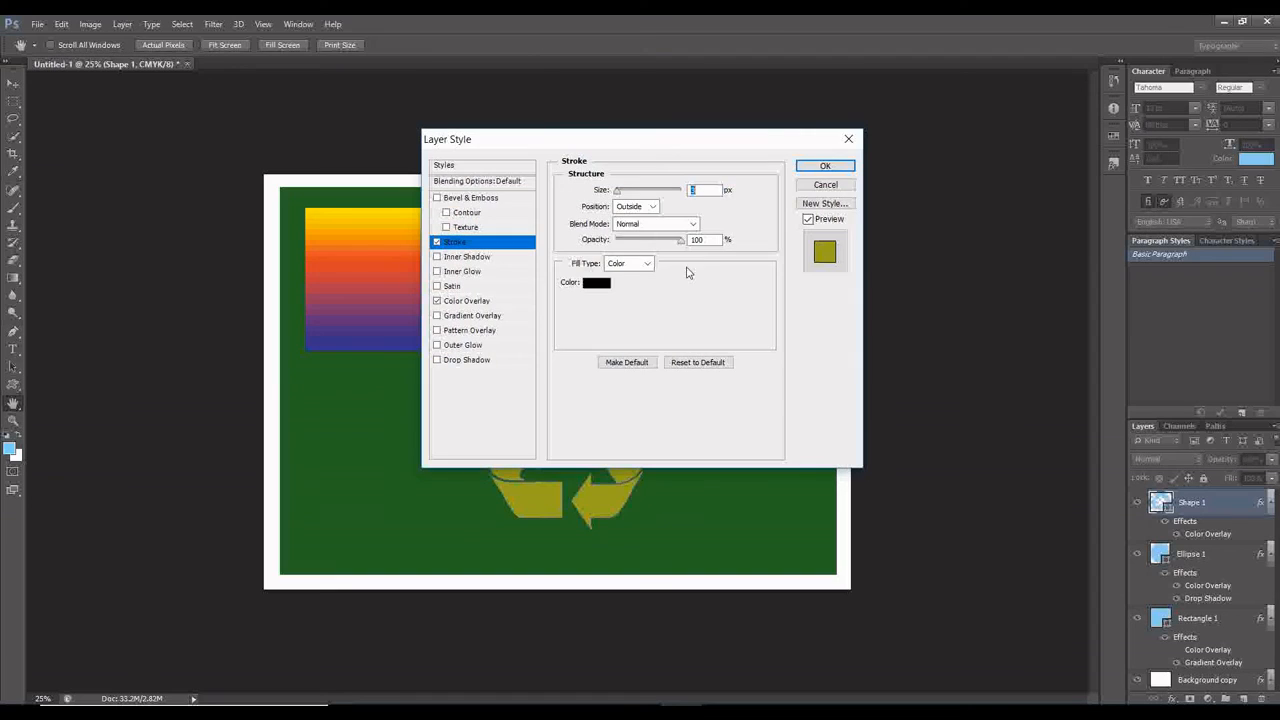
{"action": "left_click_drag", "start_coordinate": [572, 154], "coordinate": [131, 105]}
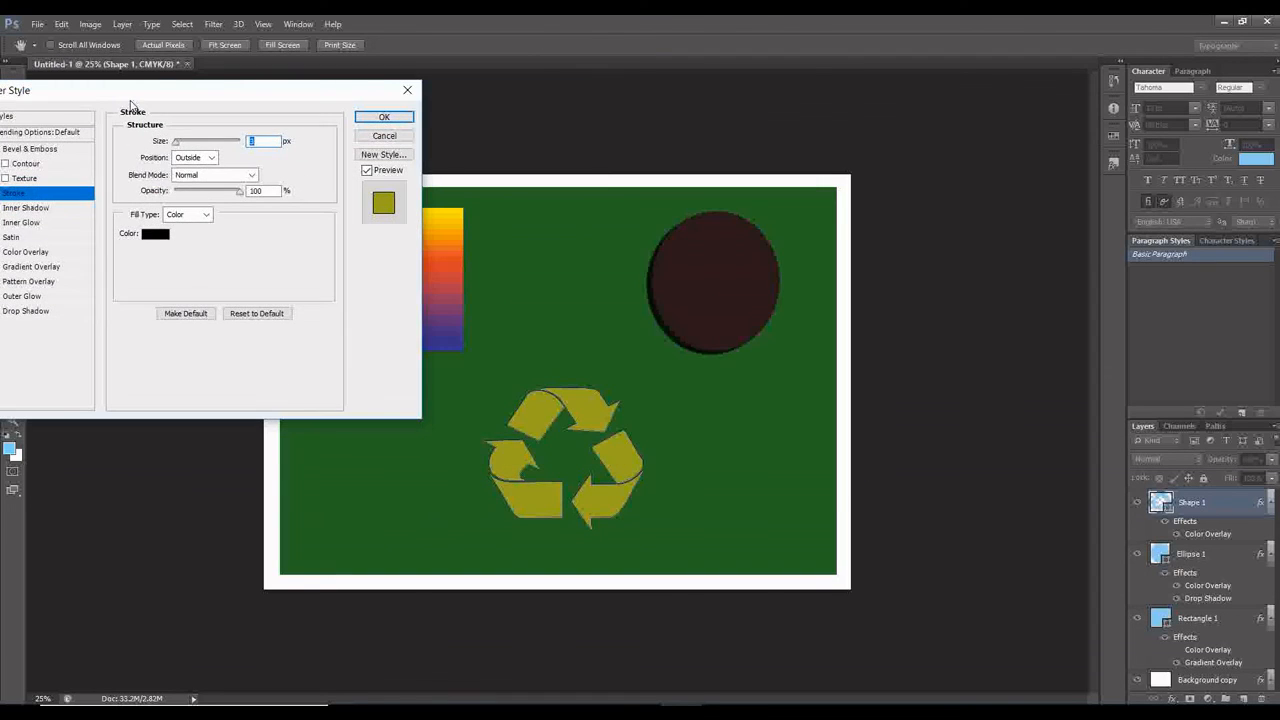
{"action": "left_click", "coordinate": [188, 142]}
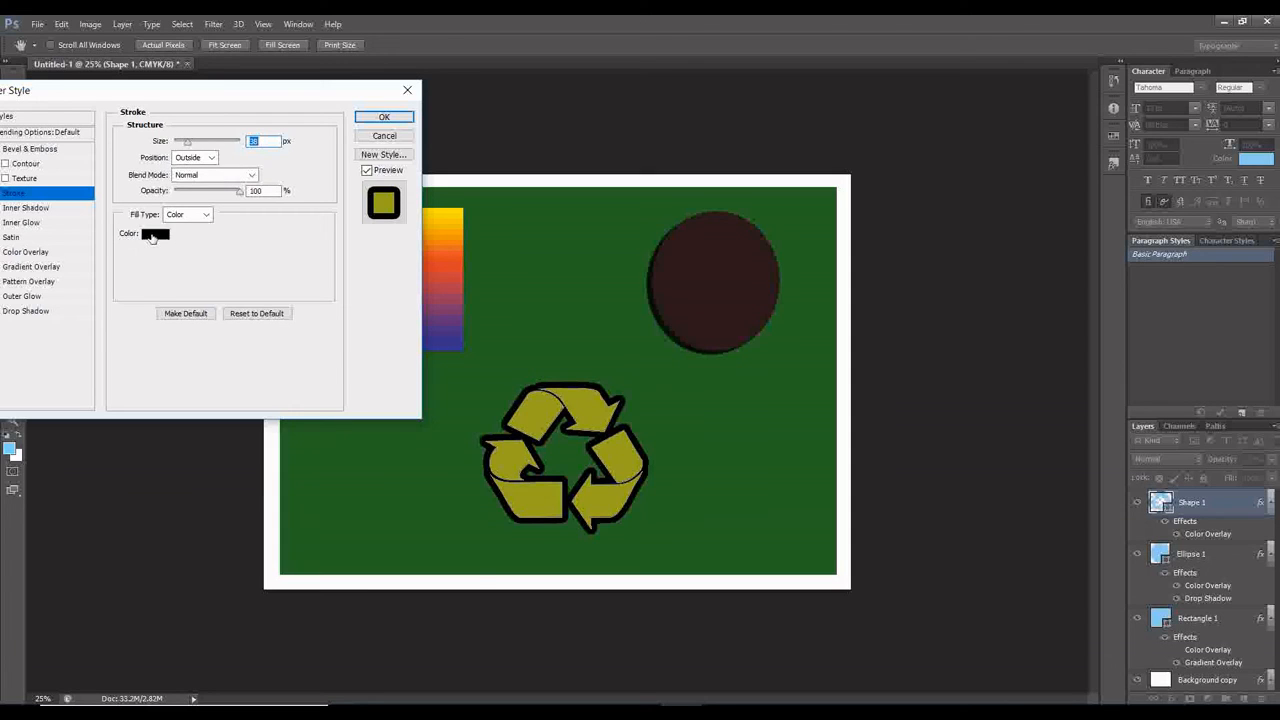
Set the recycling symbol's stroke colour to dark red b00a0a after trying brighter and darker red shades.
{"action": "left_click", "coordinate": [153, 236]}
{"action": "left_click", "coordinate": [272, 420]}
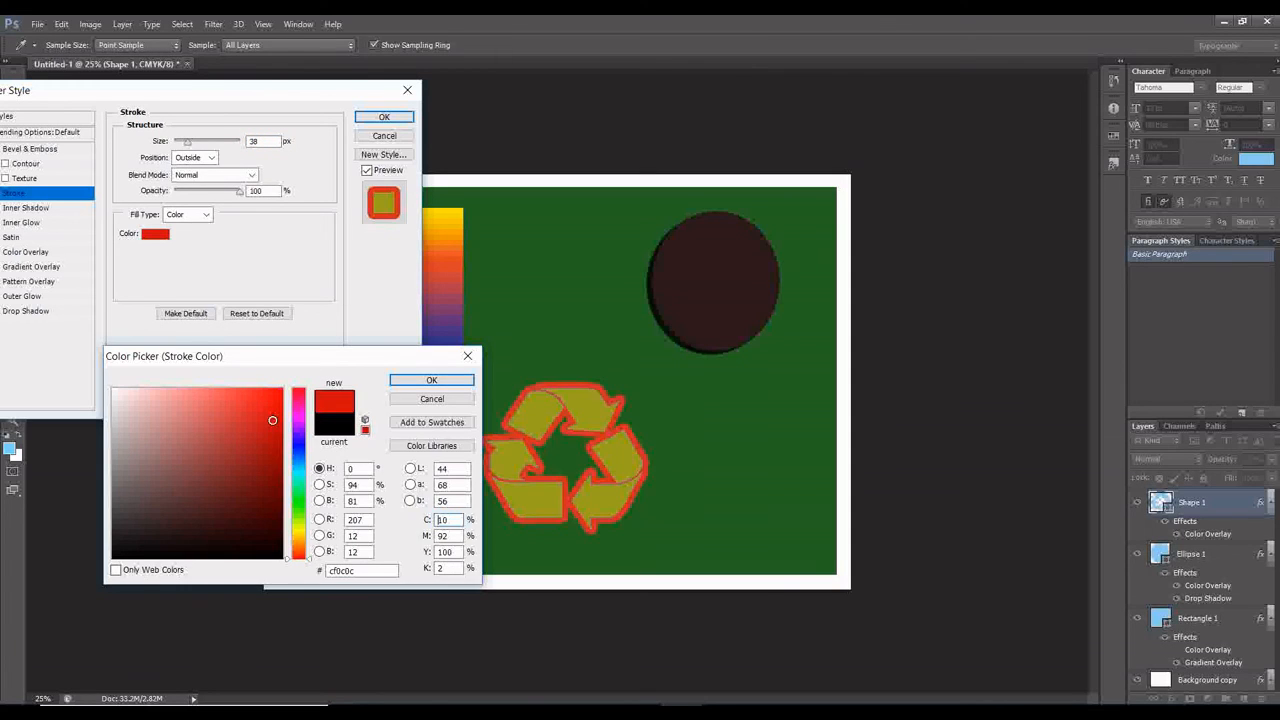
{"action": "left_click_drag", "start_coordinate": [268, 431], "coordinate": [276, 412]}
{"action": "left_click", "coordinate": [270, 457]}
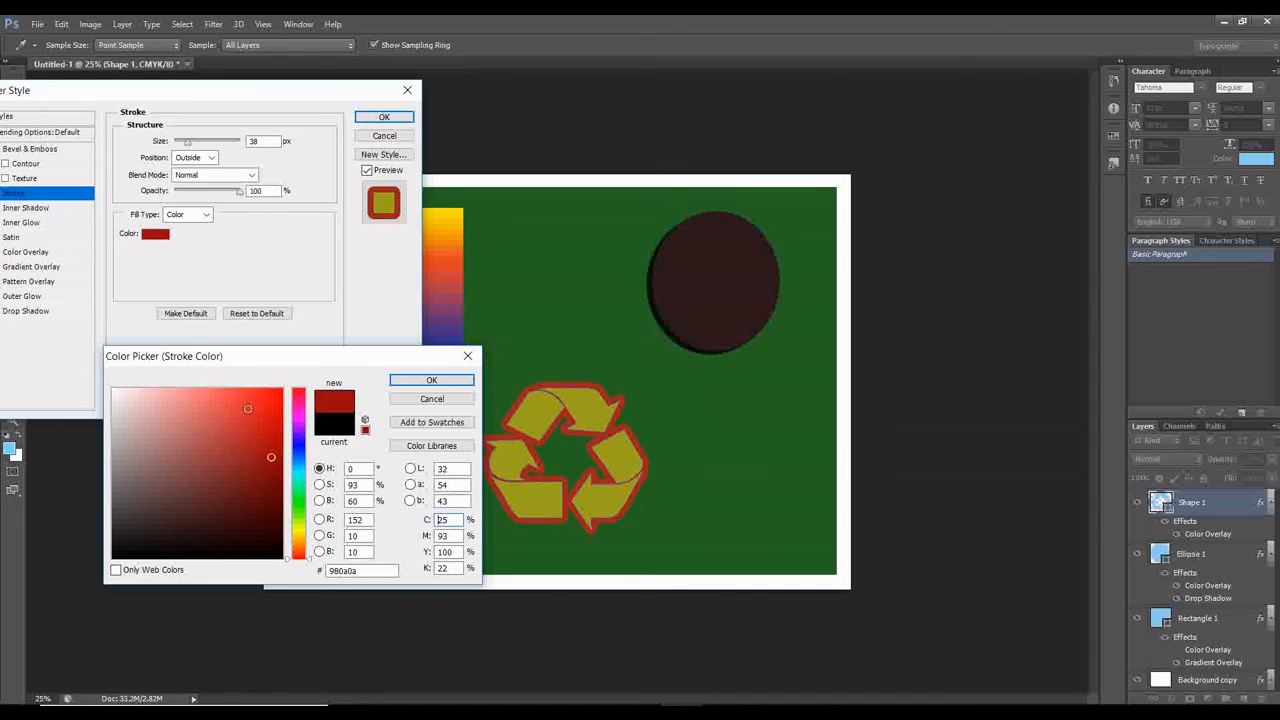
{"action": "left_click", "coordinate": [240, 410]}
{"action": "mouse_move", "coordinate": [254, 405]}
{"action": "left_mouse_down"}
{"action": "mouse_move", "coordinate": [267, 470]}
{"action": "mouse_move", "coordinate": [268, 425]}
{"action": "mouse_move", "coordinate": [278, 450]}
{"action": "mouse_move", "coordinate": [272, 441]}
{"action": "left_mouse_up"}
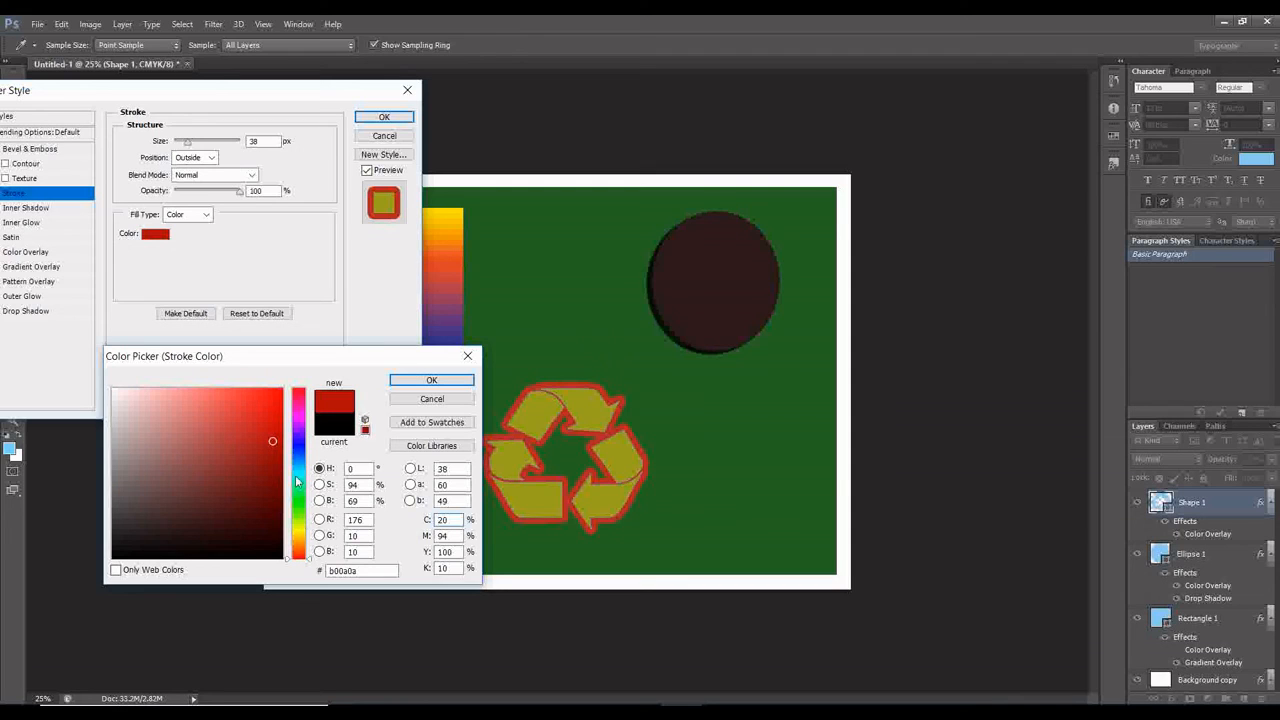
Try blue hues such as 1e0ab0 and 0a39b0, green, and ochre b0930a for the recycling symbol's stroke colour.
{"action": "left_click", "coordinate": [297, 480]}
{"action": "left_click", "coordinate": [296, 450]}
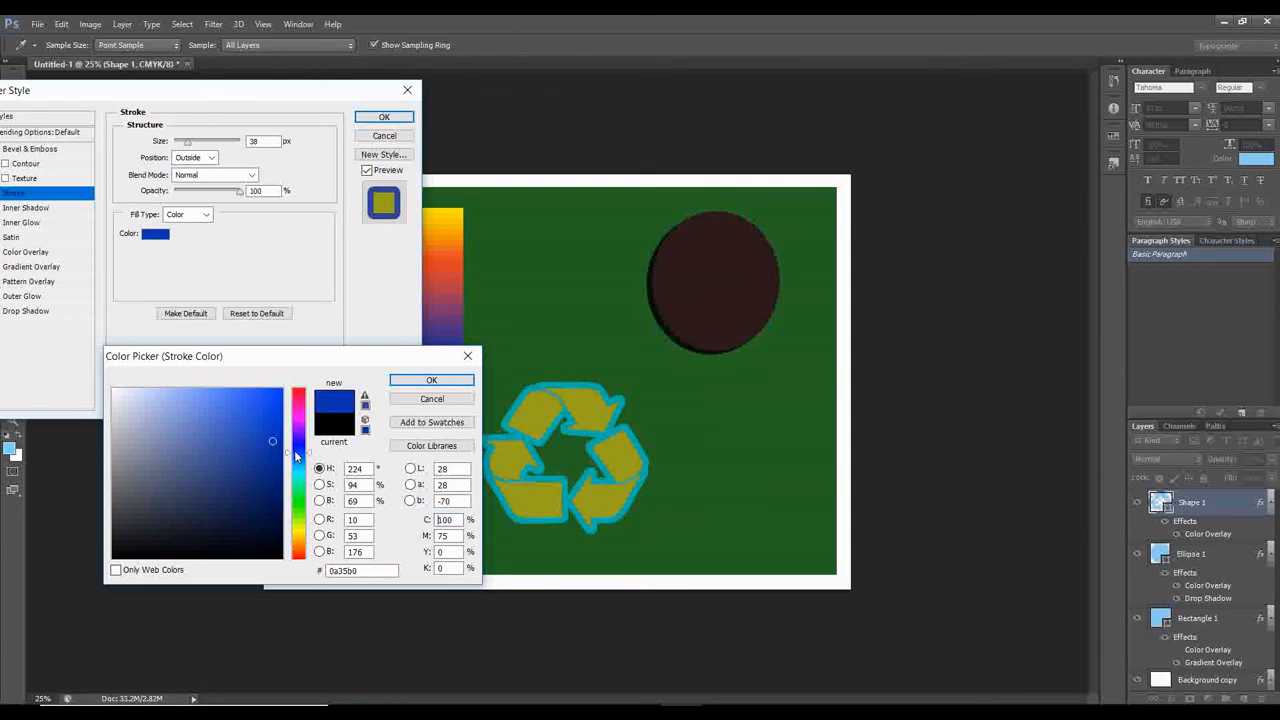
{"action": "left_click", "coordinate": [296, 443]}
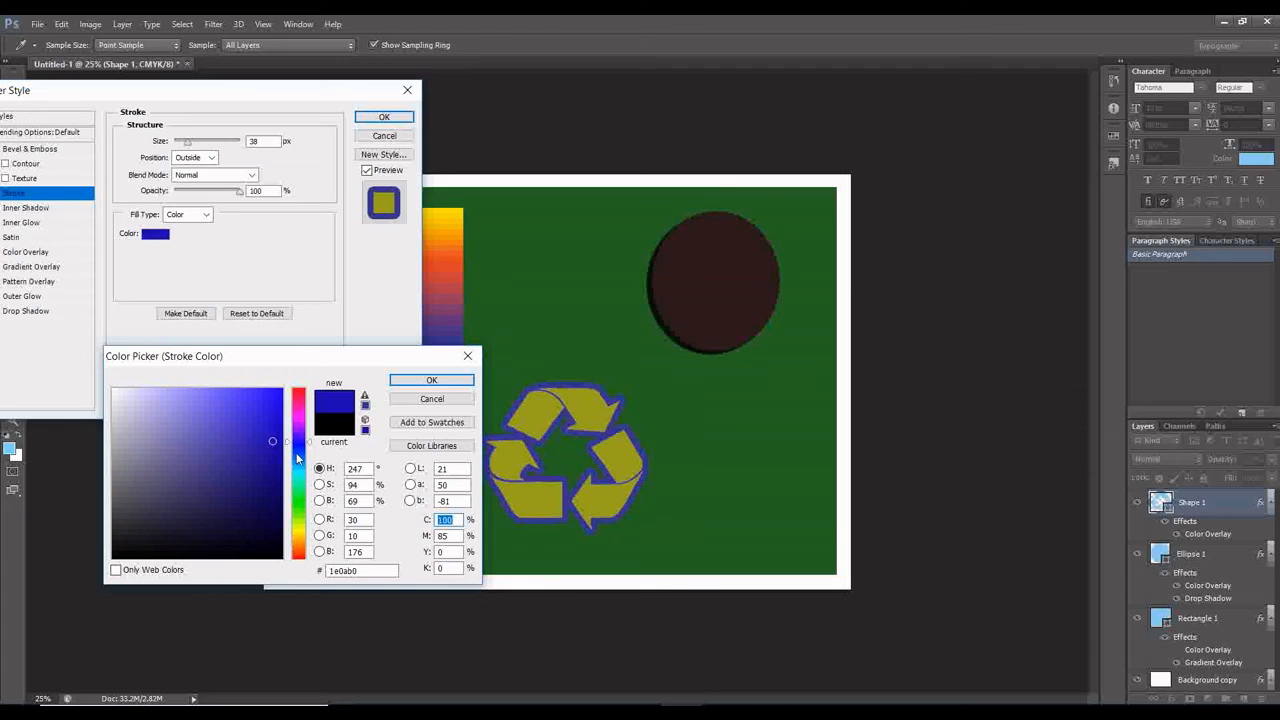
{"action": "left_click", "coordinate": [297, 457]}
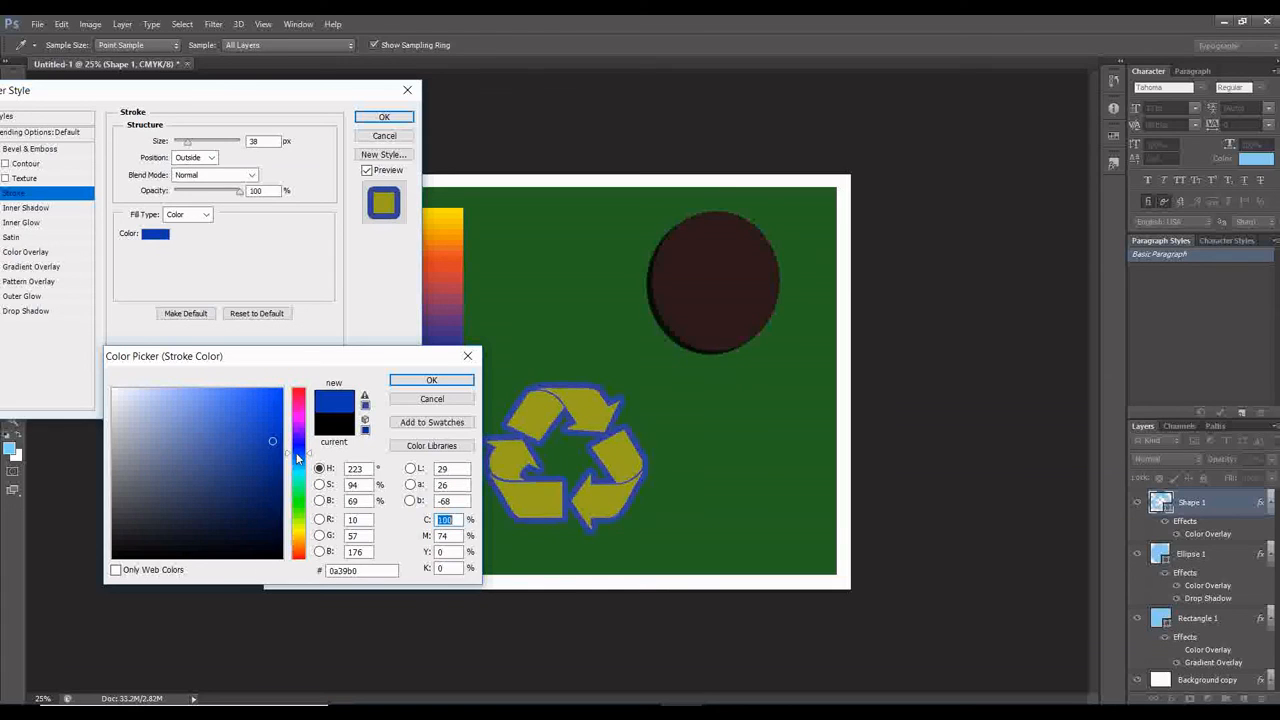
{"action": "left_click", "coordinate": [296, 510]}
{"action": "left_click", "coordinate": [296, 541]}
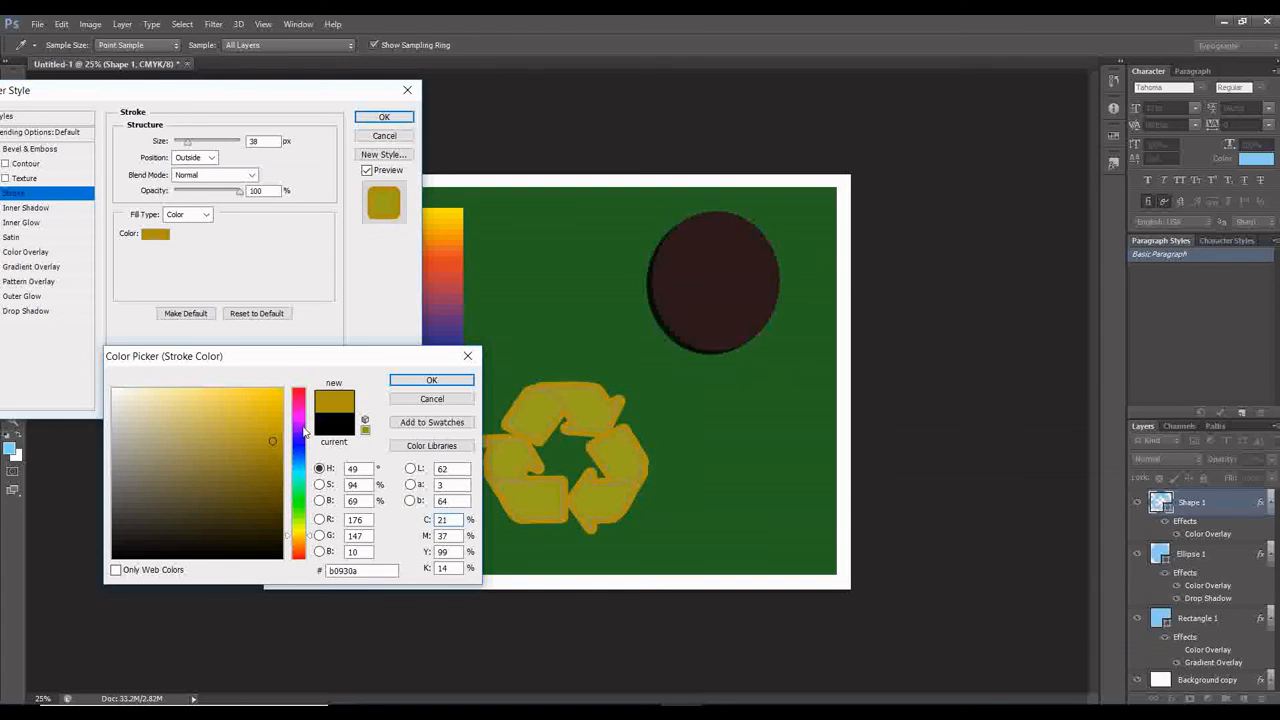
Set the recycling symbol's stroke to a slightly muted magenta with a hue of about 305°, and apply the layer style.
{"action": "left_click", "coordinate": [302, 418]}
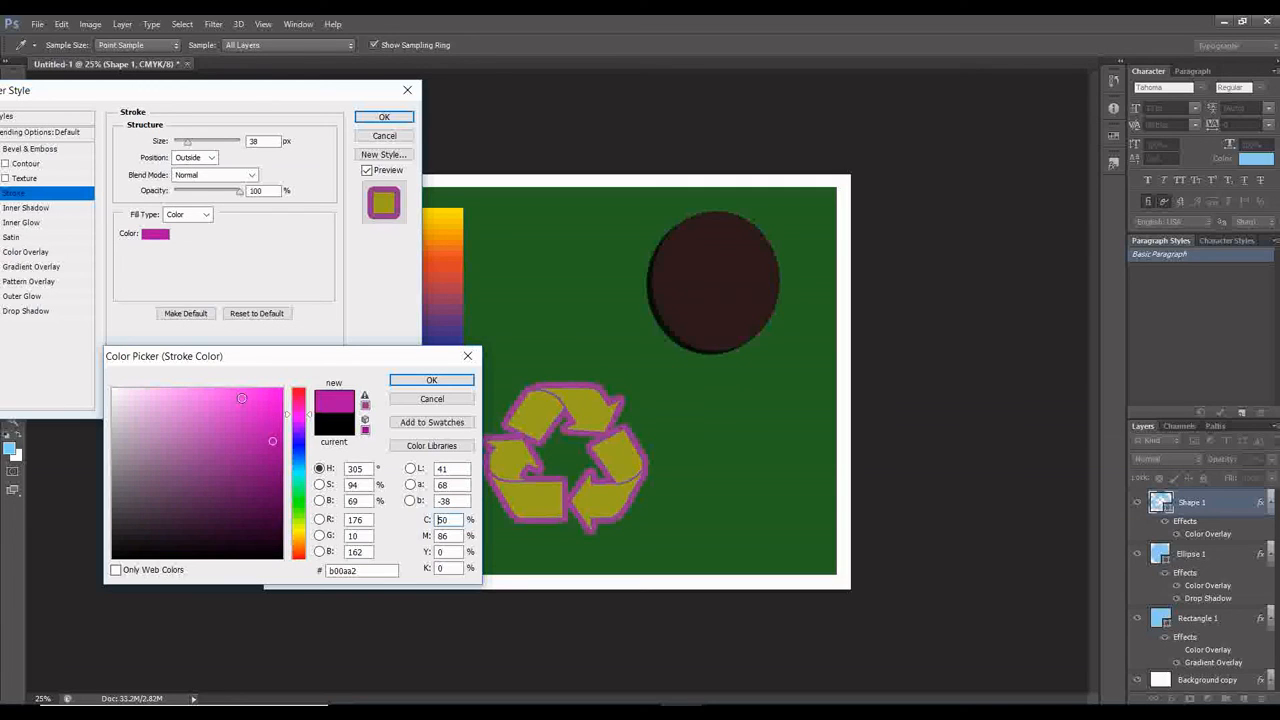
{"action": "mouse_move", "coordinate": [272, 441]}
{"action": "left_mouse_down"}
{"action": "mouse_move", "coordinate": [277, 408]}
{"action": "mouse_move", "coordinate": [262, 451]}
{"action": "left_mouse_up"}
{"action": "left_click", "coordinate": [431, 382]}
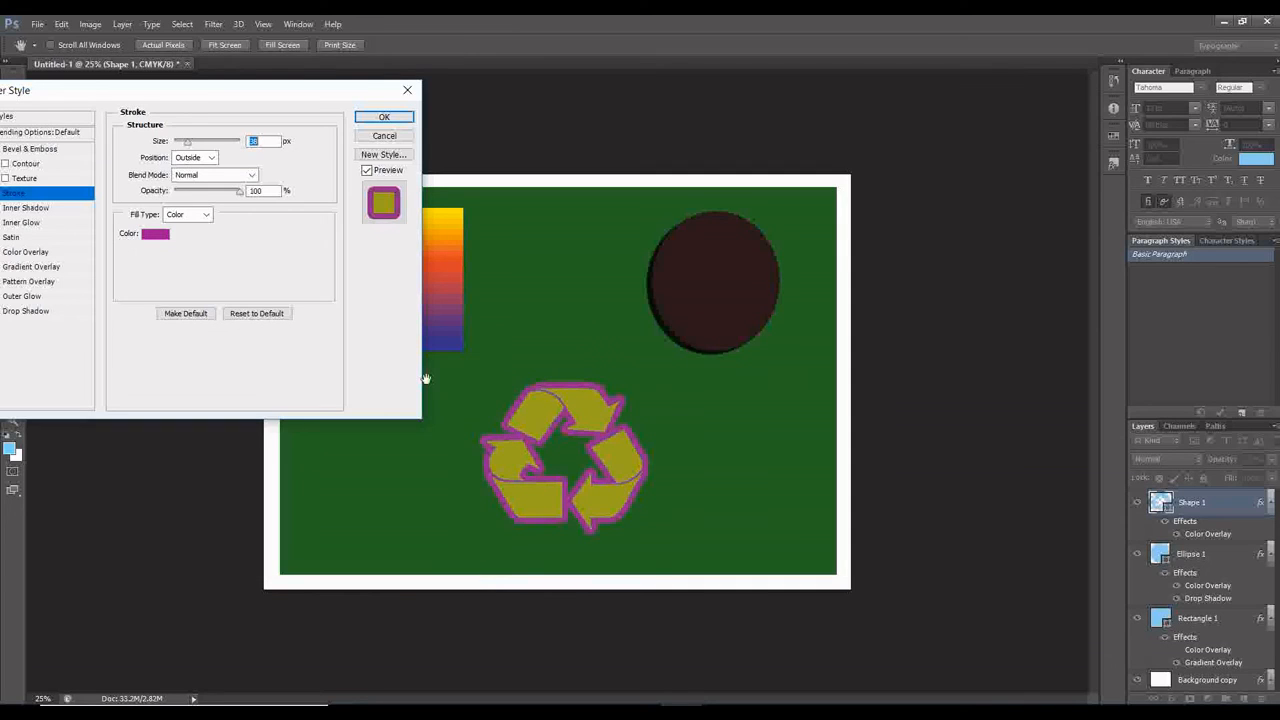
{"action": "left_click", "coordinate": [372, 119]}
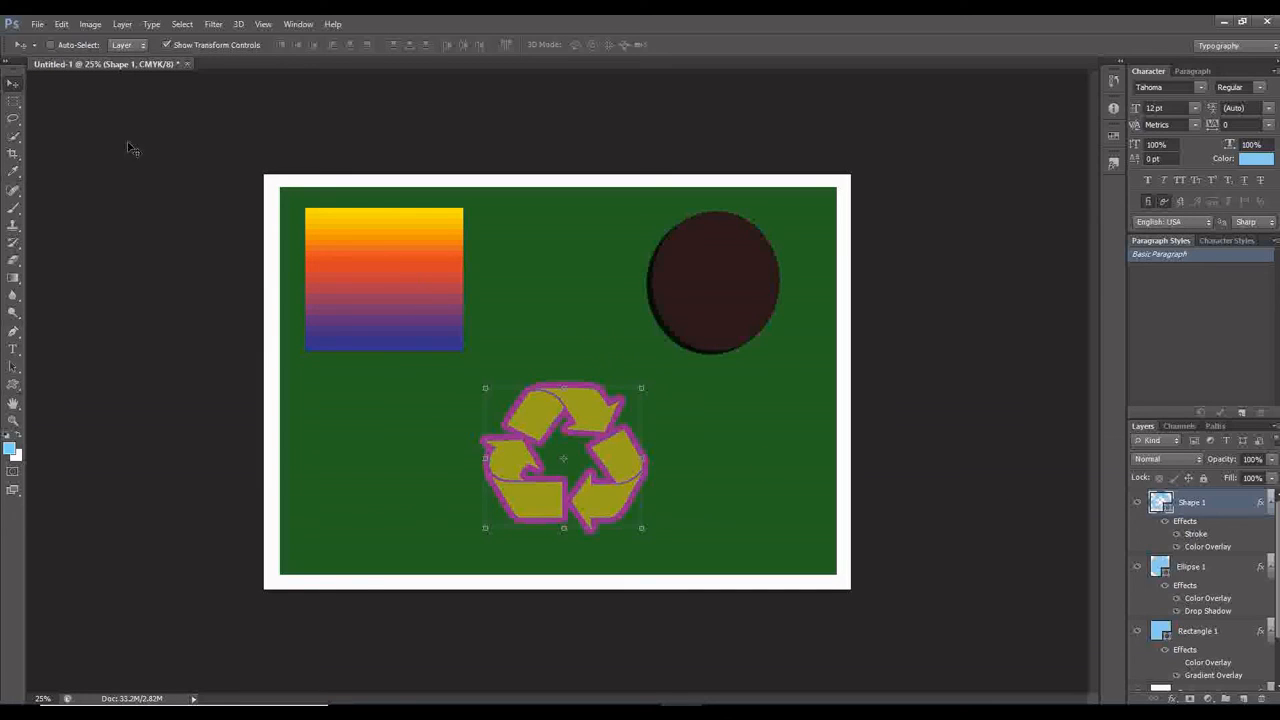
Add a Drop Shadow effect to the Rectangle 1 layer with a distance of 44 px.
{"action": "scroll", "coordinate": [1235, 618], "scroll_direction": "down", "scroll_amount": 2}
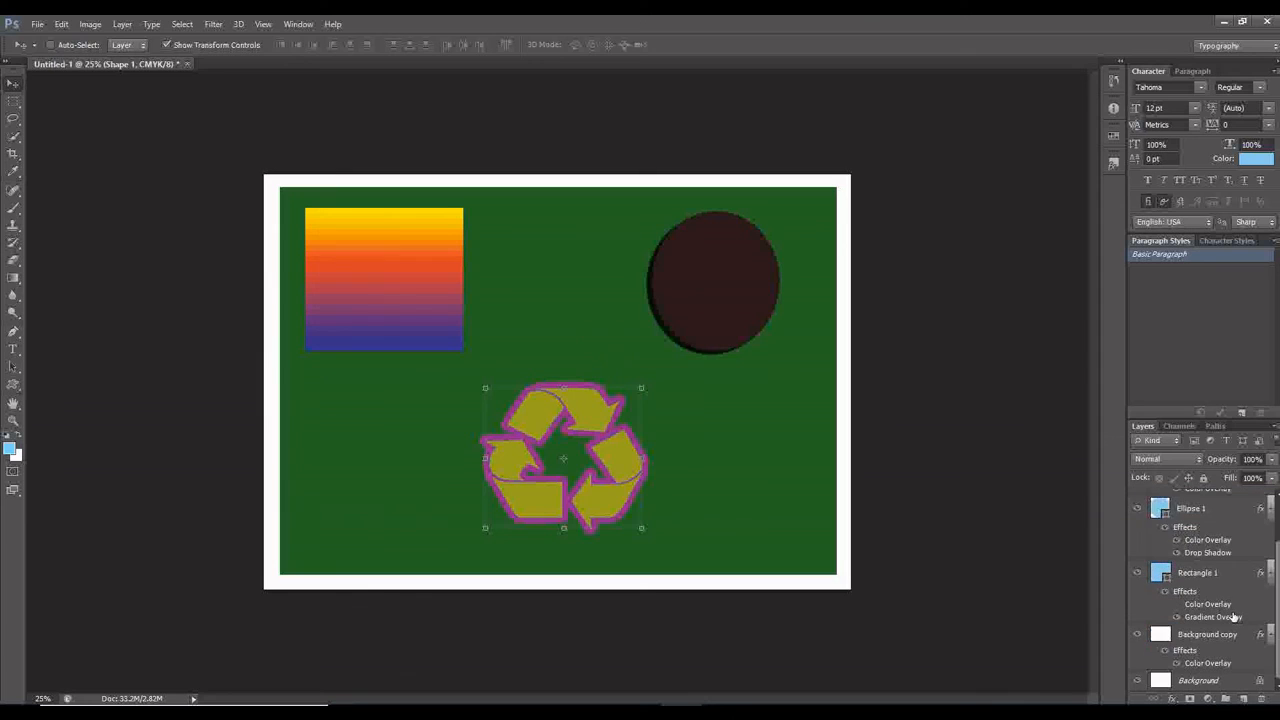
{"action": "left_click_drag", "start_coordinate": [1237, 582], "coordinate": [1155, 690]}
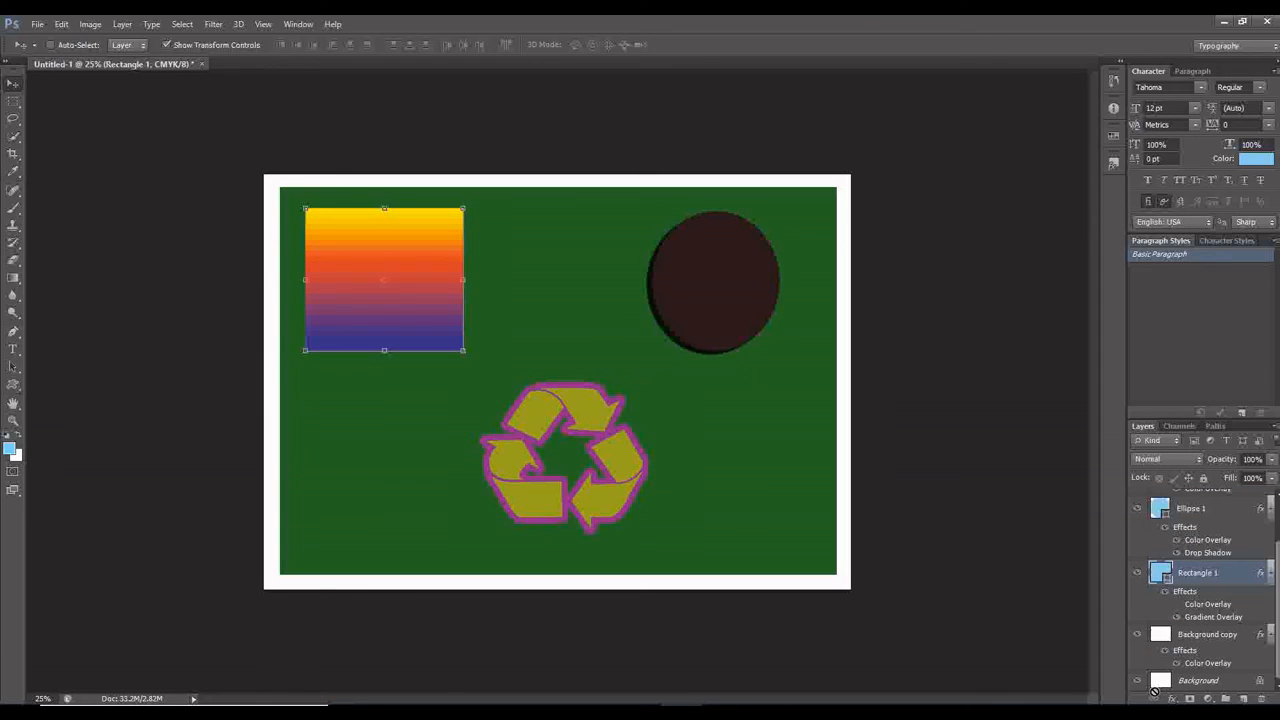
{"action": "left_click", "coordinate": [1172, 698]}
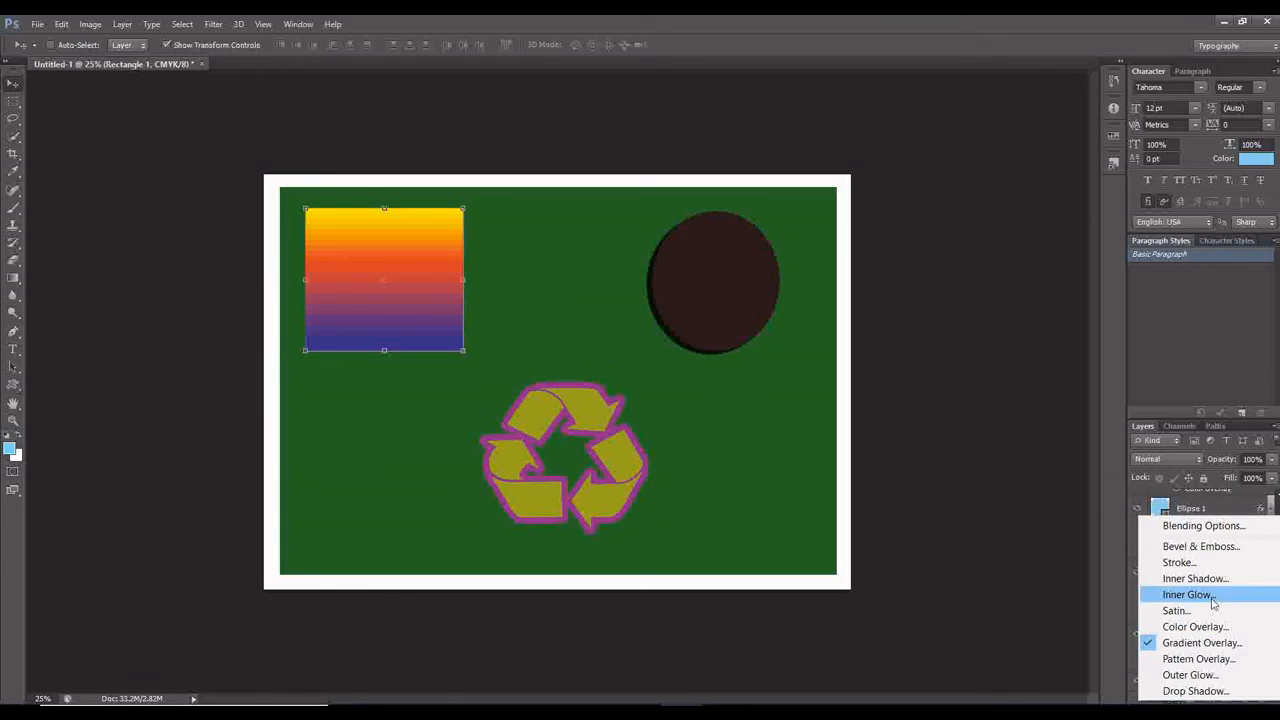
{"action": "left_click", "coordinate": [1201, 691]}
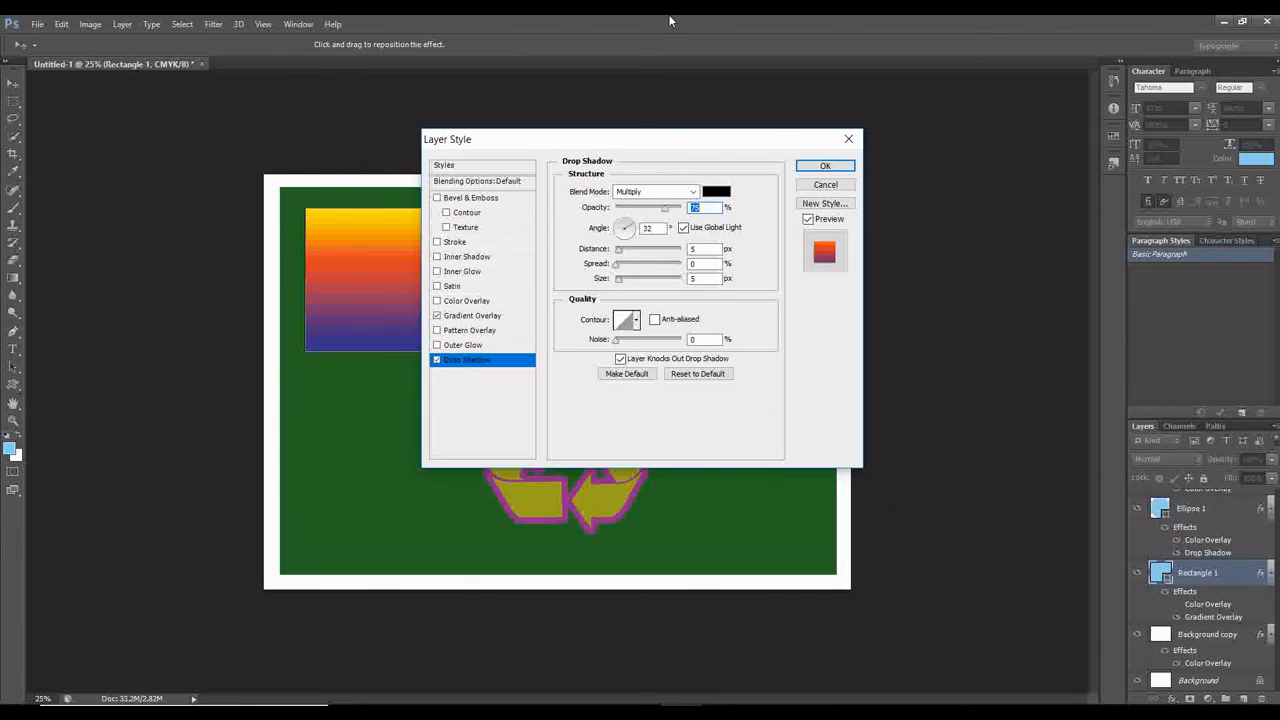
{"action": "left_click_drag", "start_coordinate": [665, 147], "coordinate": [864, 119]}
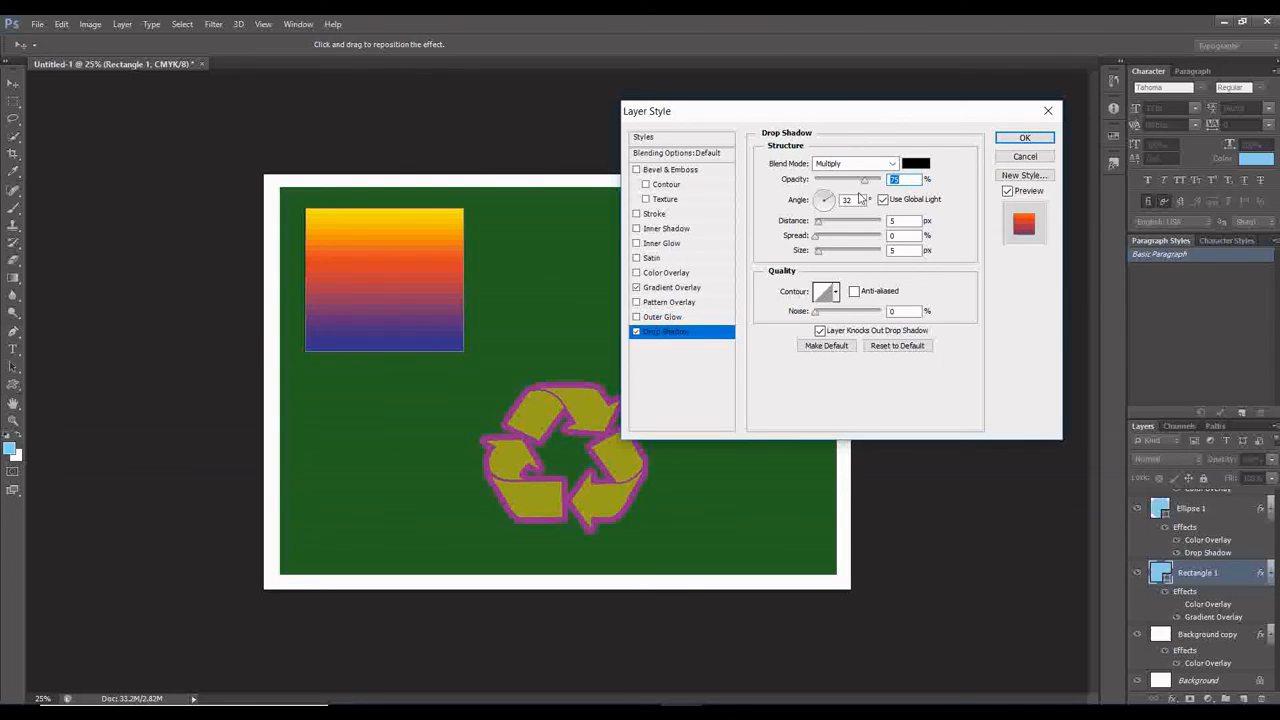
{"action": "left_click_drag", "start_coordinate": [837, 224], "coordinate": [845, 224]}
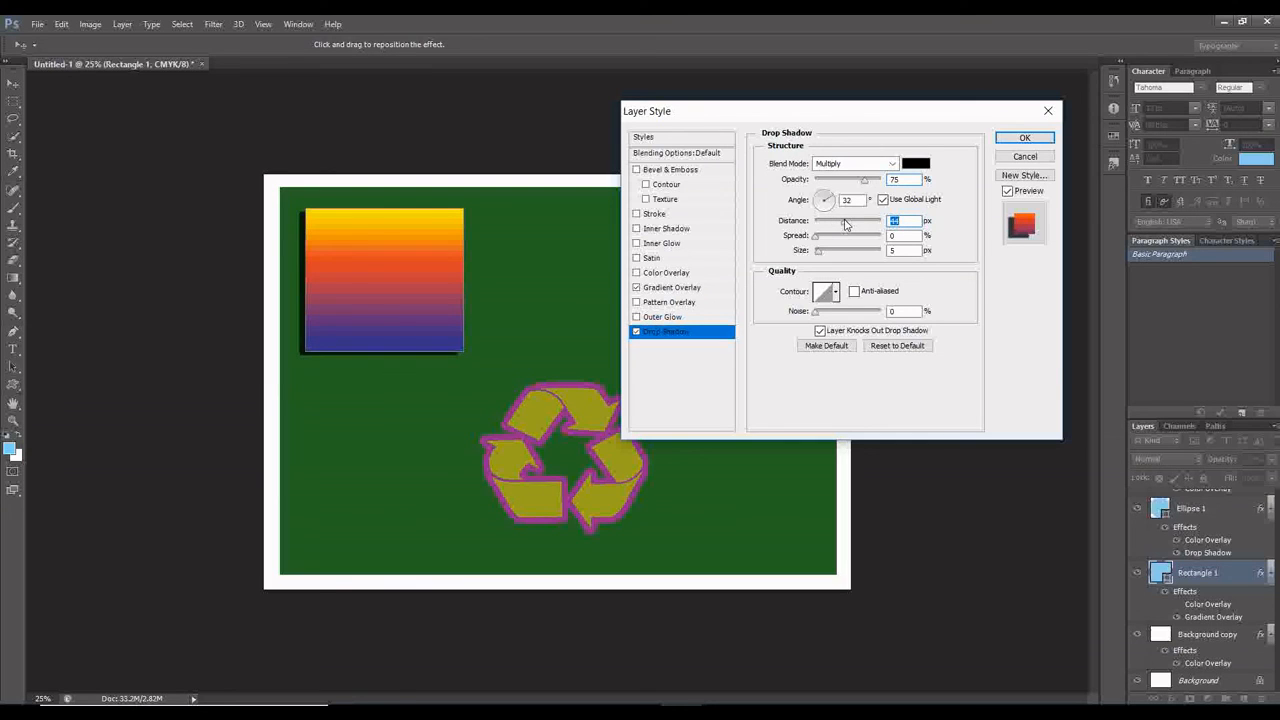
Open the rectangle's drop shadow colour for editing and set its hue to a teal 165°.
{"action": "left_click", "coordinate": [915, 163]}
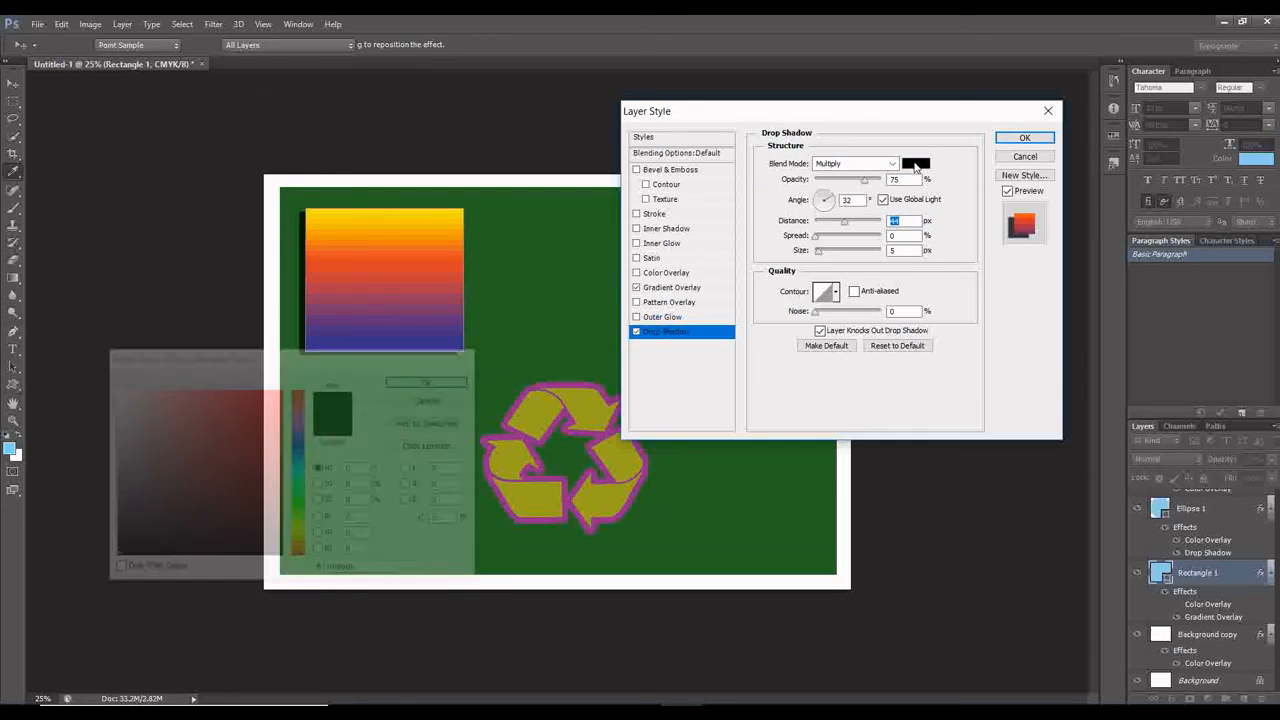
{"action": "left_click", "coordinate": [296, 456]}
{"action": "left_click_drag", "start_coordinate": [294, 453], "coordinate": [295, 480]}
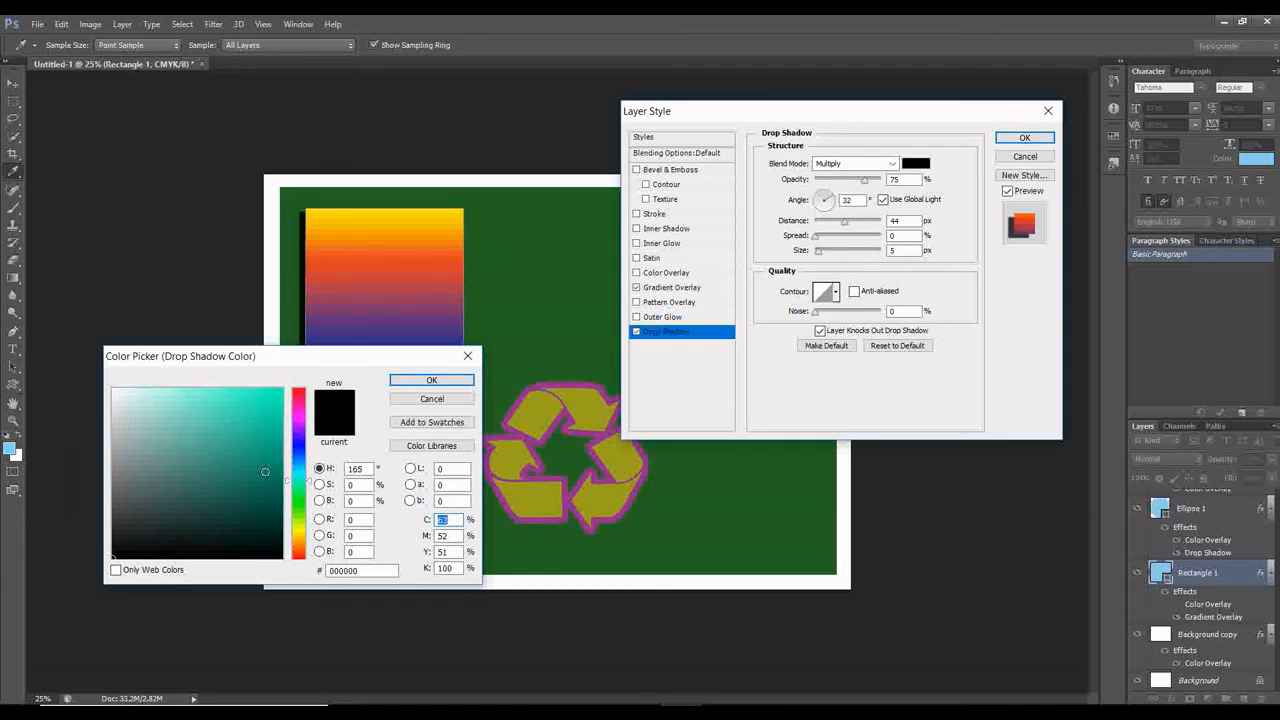